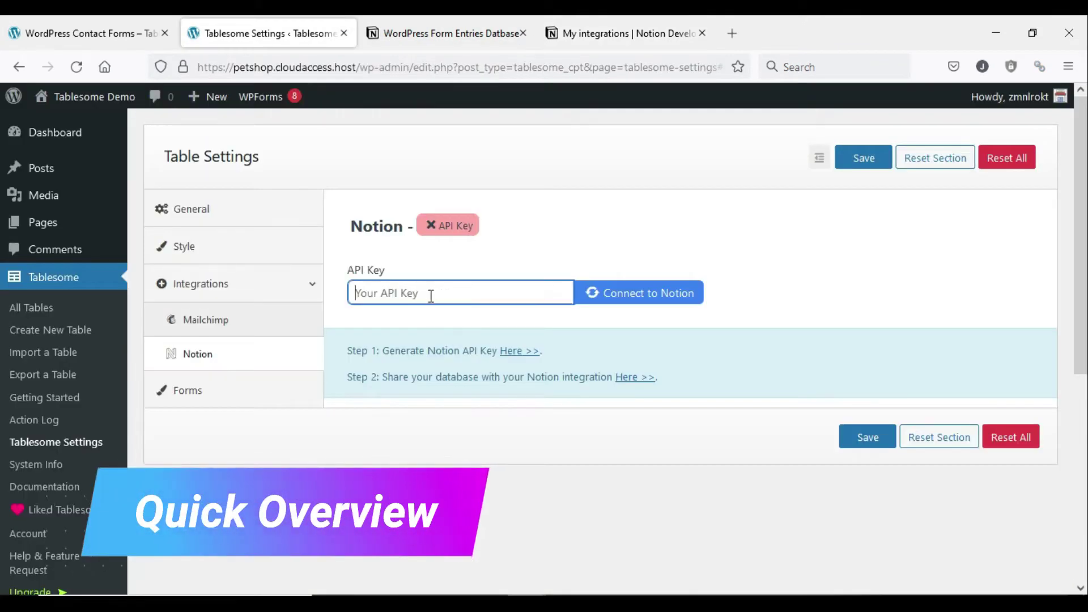
- Paste the Notion API key into Tablesome and connect to Notion
right_click(431, 295)
click(482, 415)
click(619, 292)
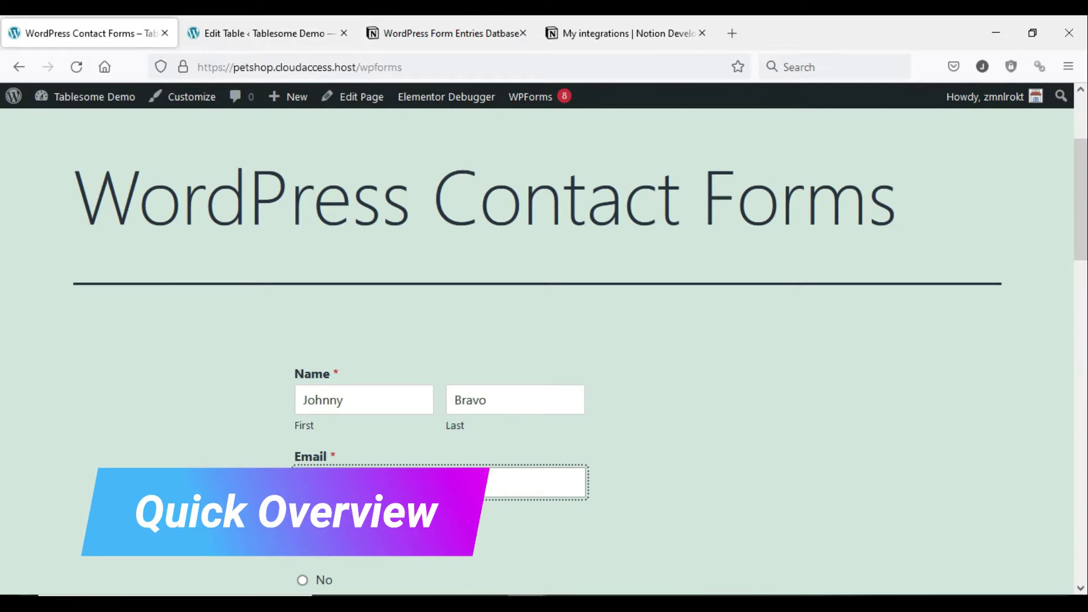
- Submit a test RSVP with an email address, Yes, +4 or more, and Beverages
scroll(544, 340, down, 6)
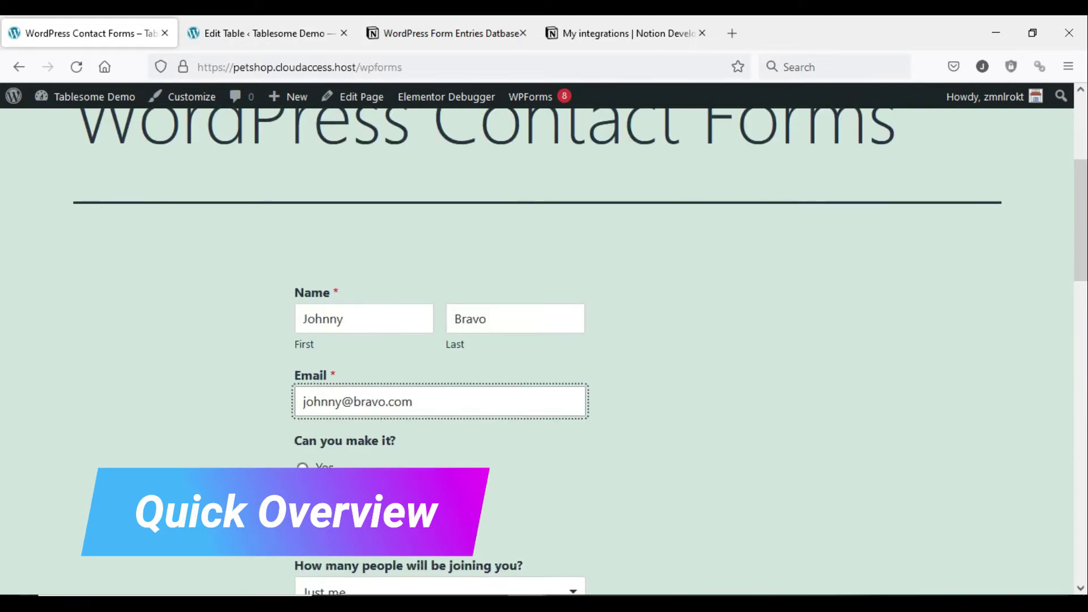
click(303, 225)
click(440, 348)
click(318, 481)
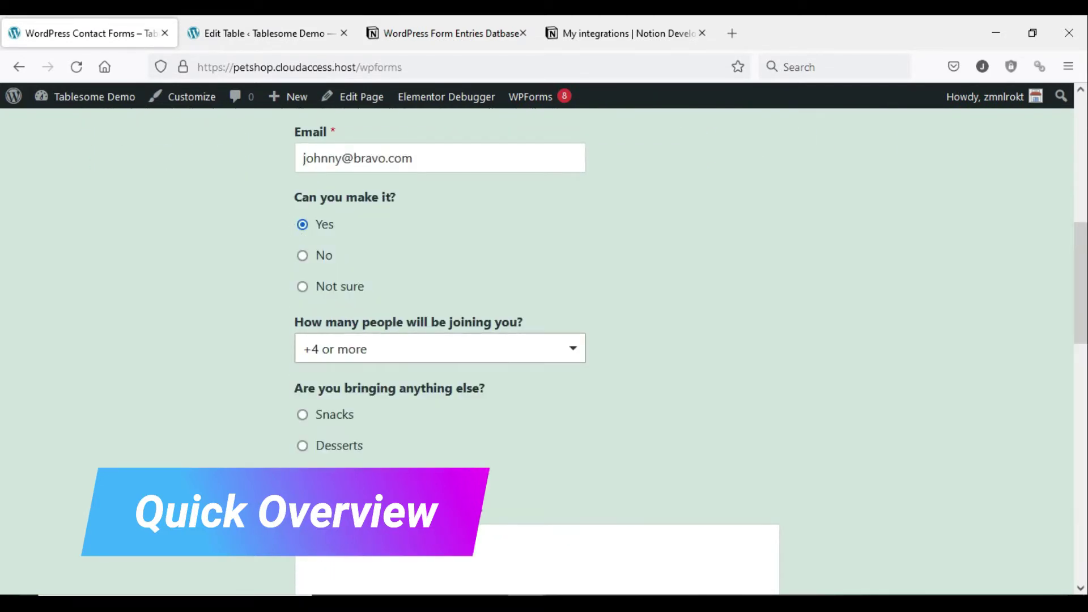
scroll(544, 340, down, 4)
click(302, 233)
click(770, 287)
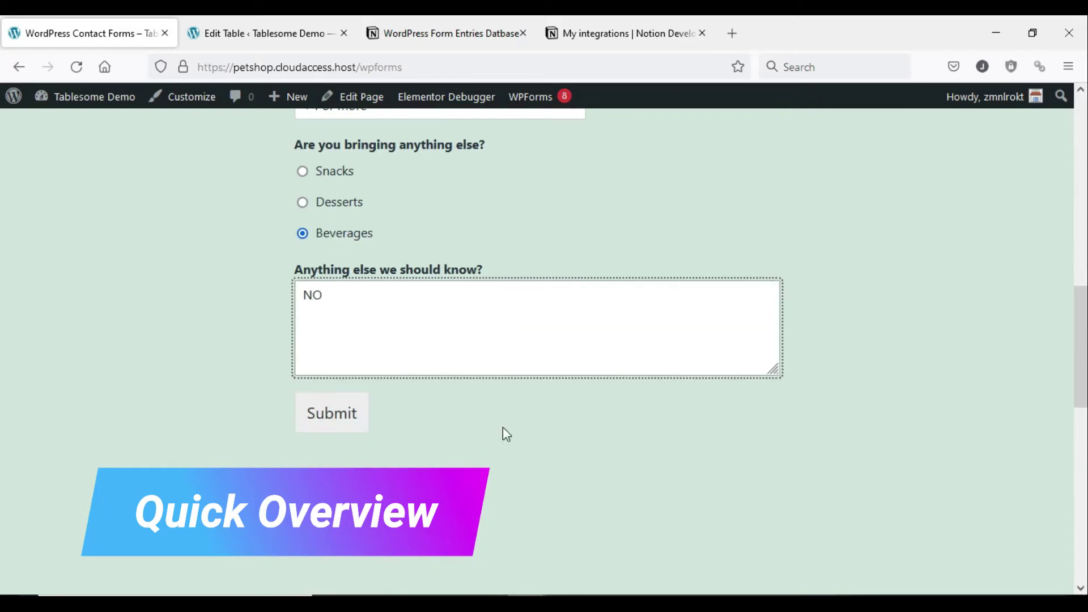
click(357, 426)
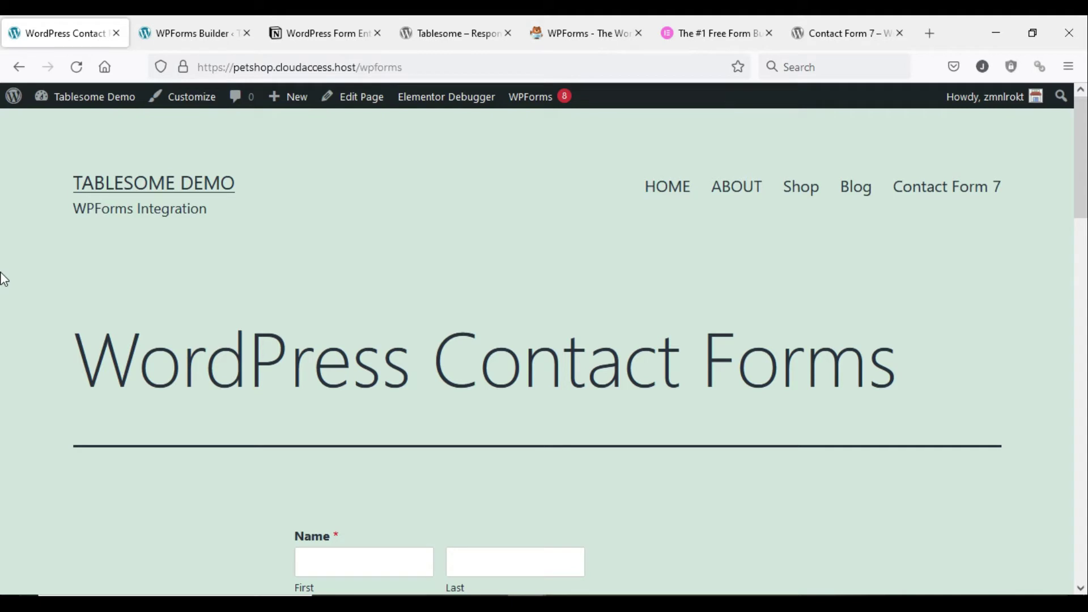
- Scroll through the empty RSVP form's name, email, attendance, party size, extras and notes fields
scroll(2, 272, down, 5)
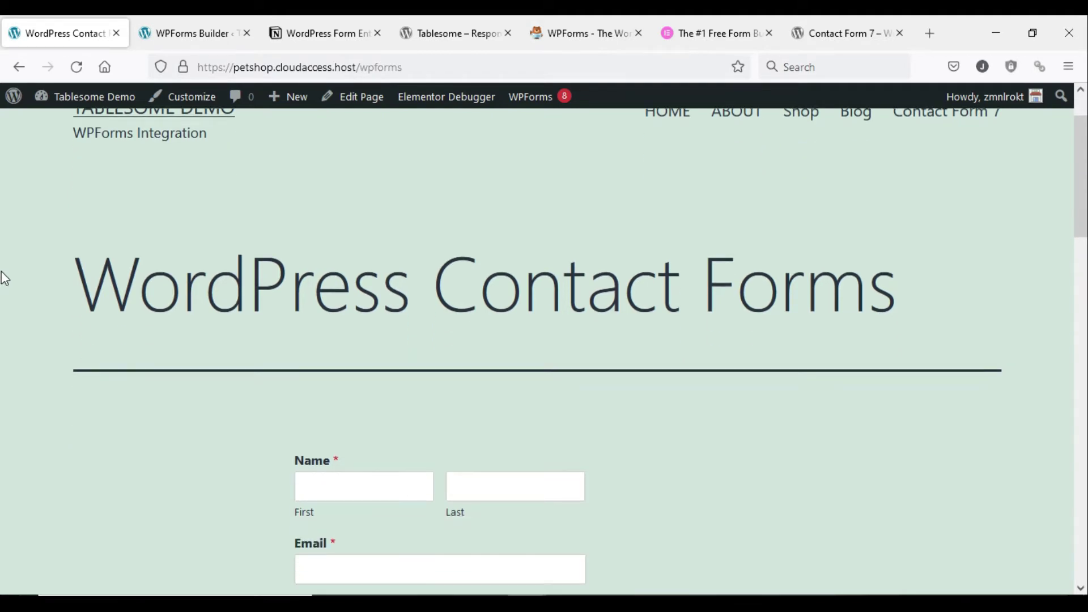
scroll(1, 272, down, 5)
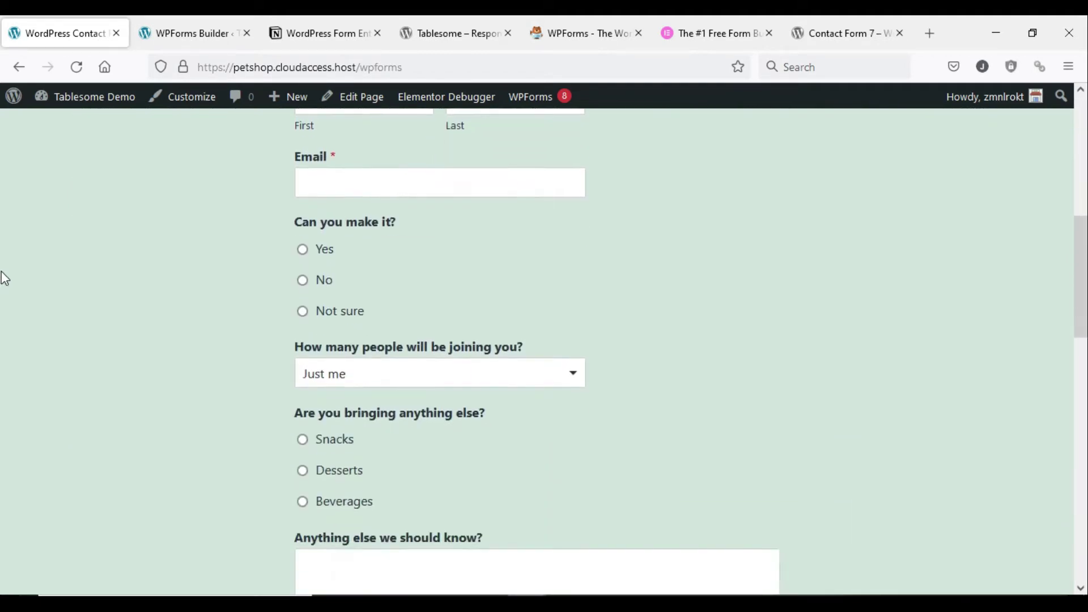
scroll(5, 279, down, 2)
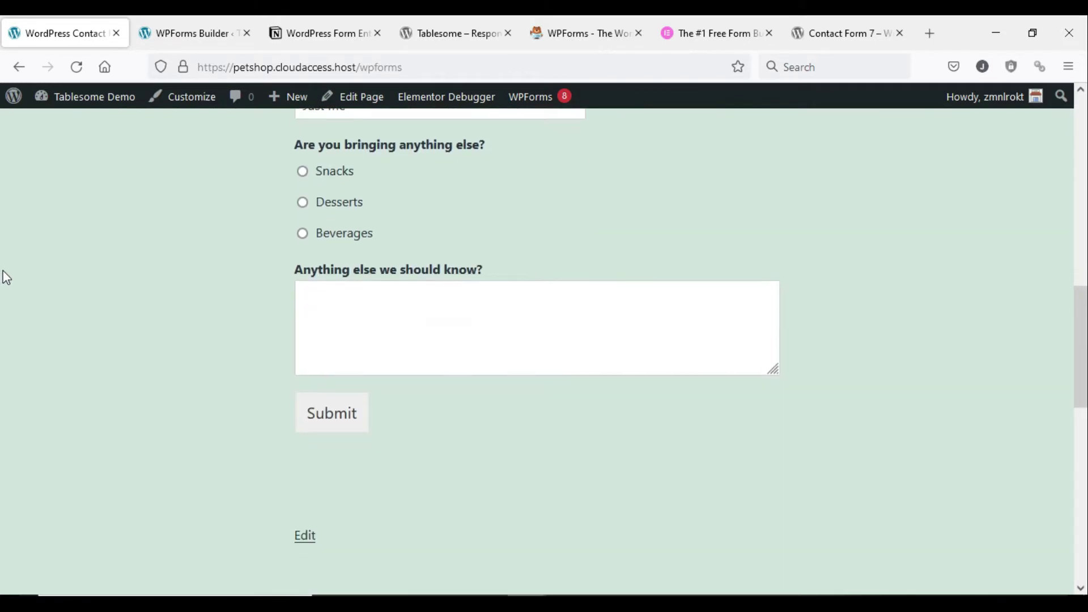
scroll(6, 278, up, 10)
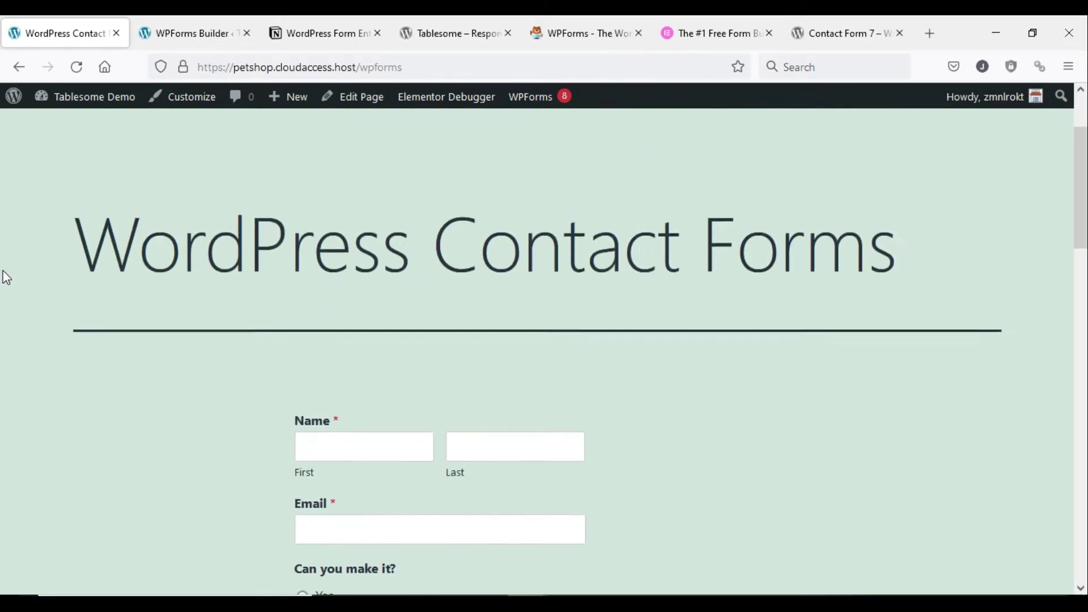
scroll(6, 278, up, 2)
scroll(6, 277, down, 2)
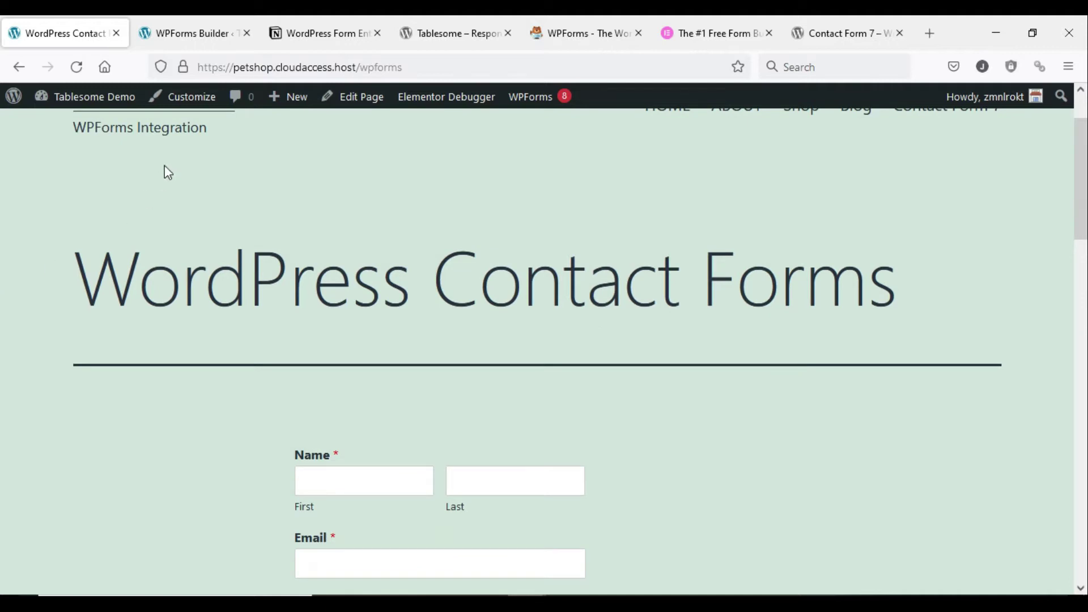
- Add a Single Line Text field to the Suggestion Form in WPForms Builder
click(192, 35)
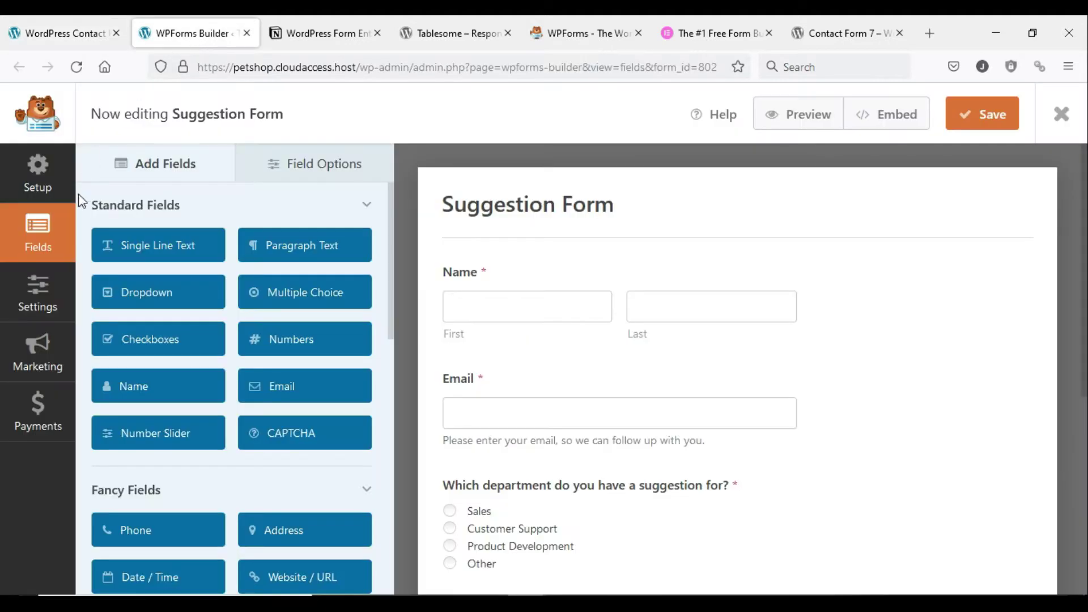
scroll(488, 334, down, 1)
scroll(488, 334, down, 6)
scroll(488, 333, up, 6)
scroll(453, 340, up, 1)
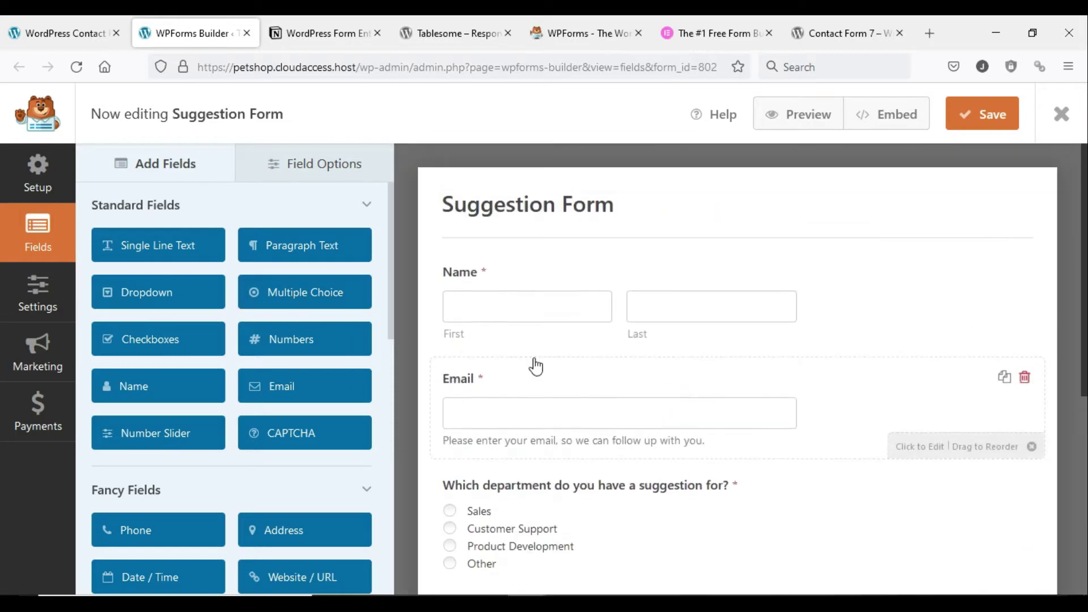
drag(155, 245, 537, 363)
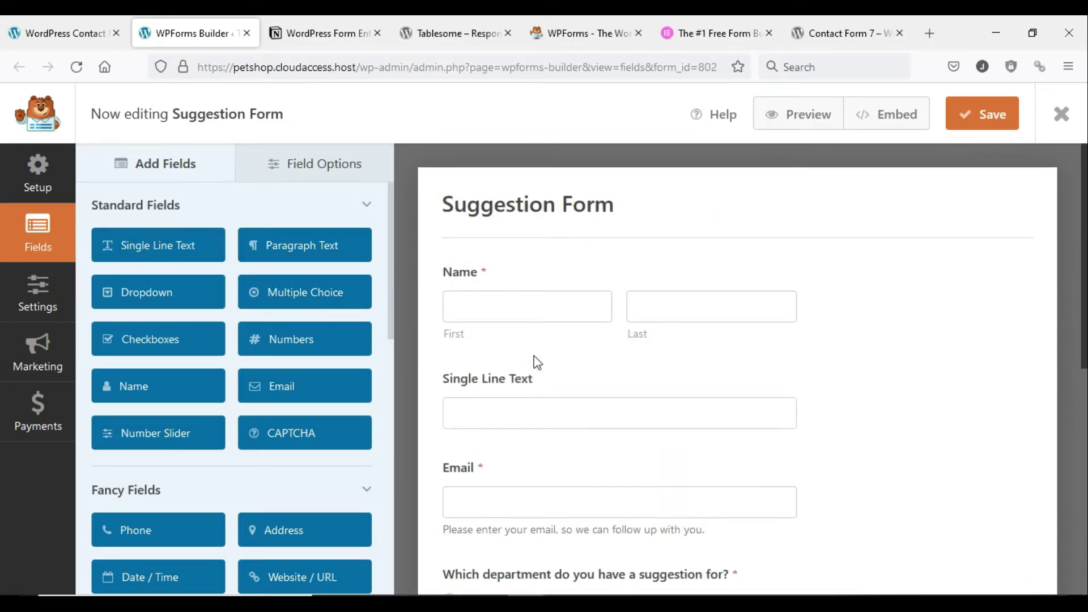
- Move the new Single Line Text field above Name, then view the Notion entries database
click(515, 410)
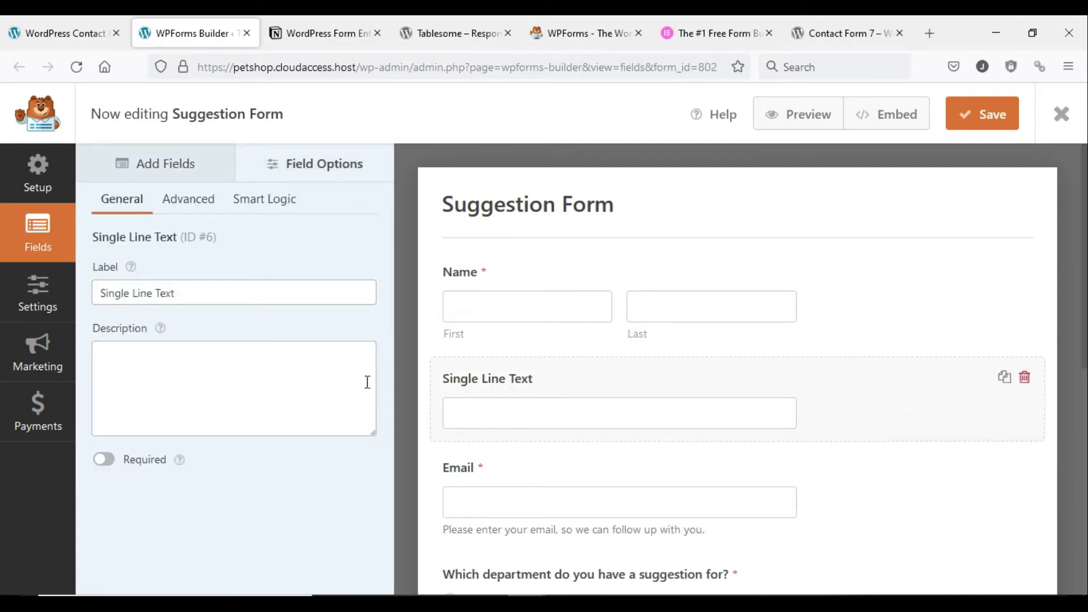
drag(923, 389, 830, 248)
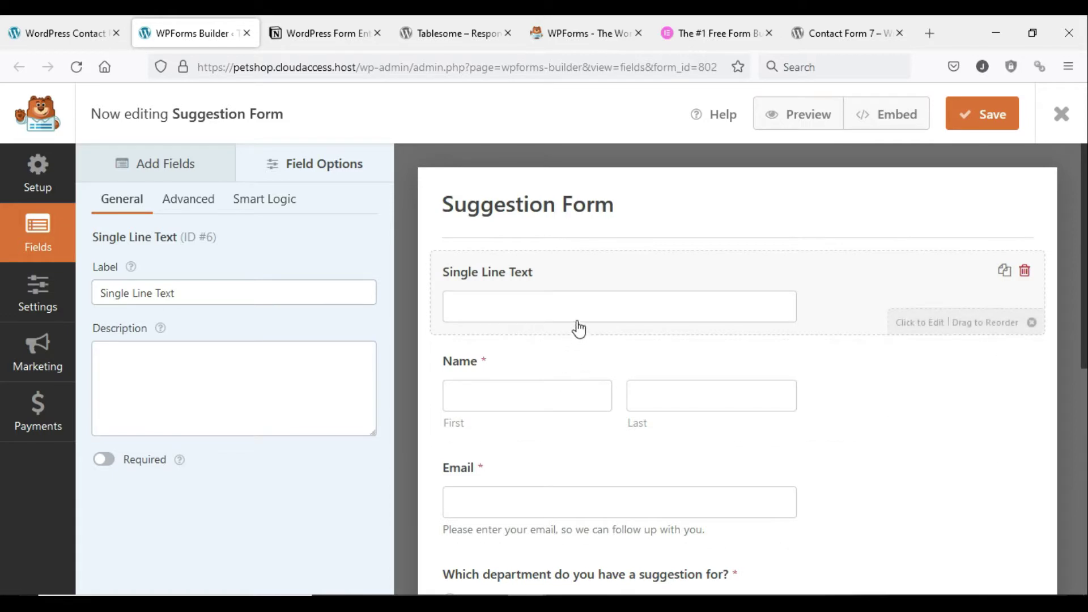
click(320, 33)
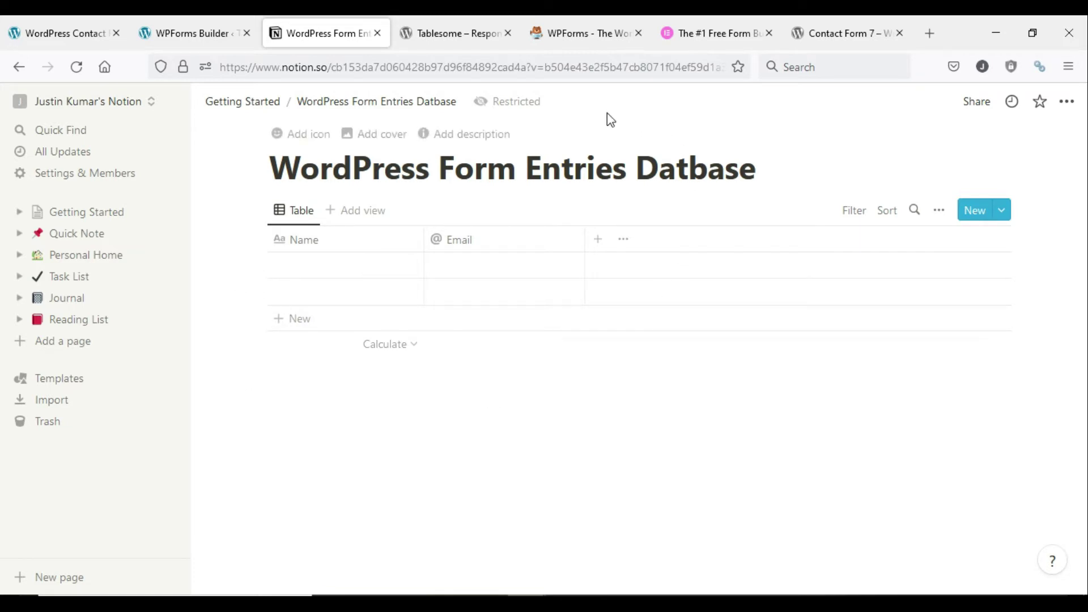
- Read the Tablesome plugin page down to its Notion database section, then go to WPForms
click(450, 34)
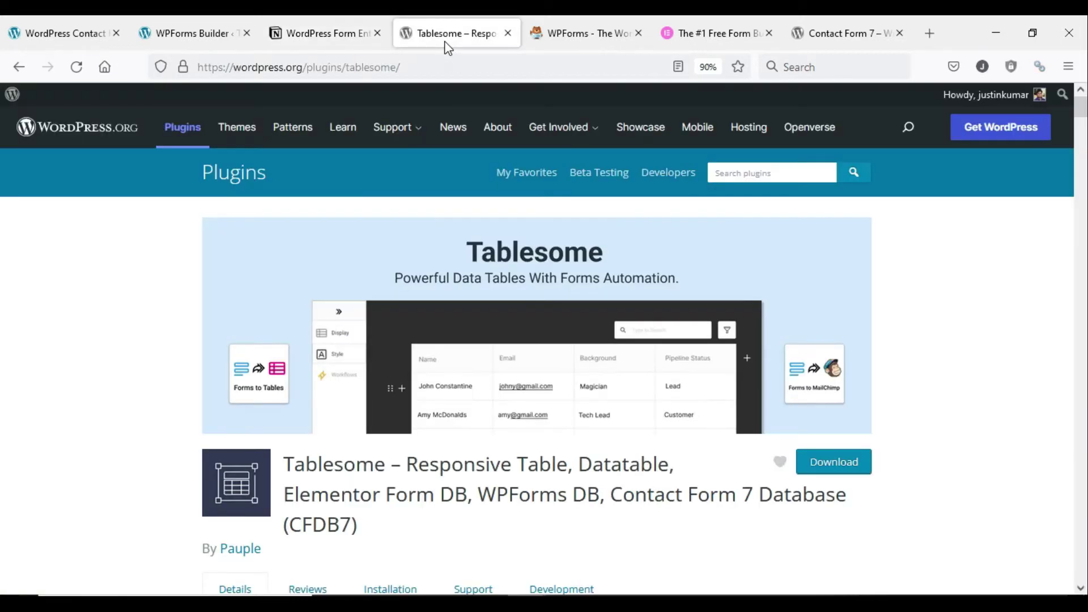
scroll(193, 226, down, 4)
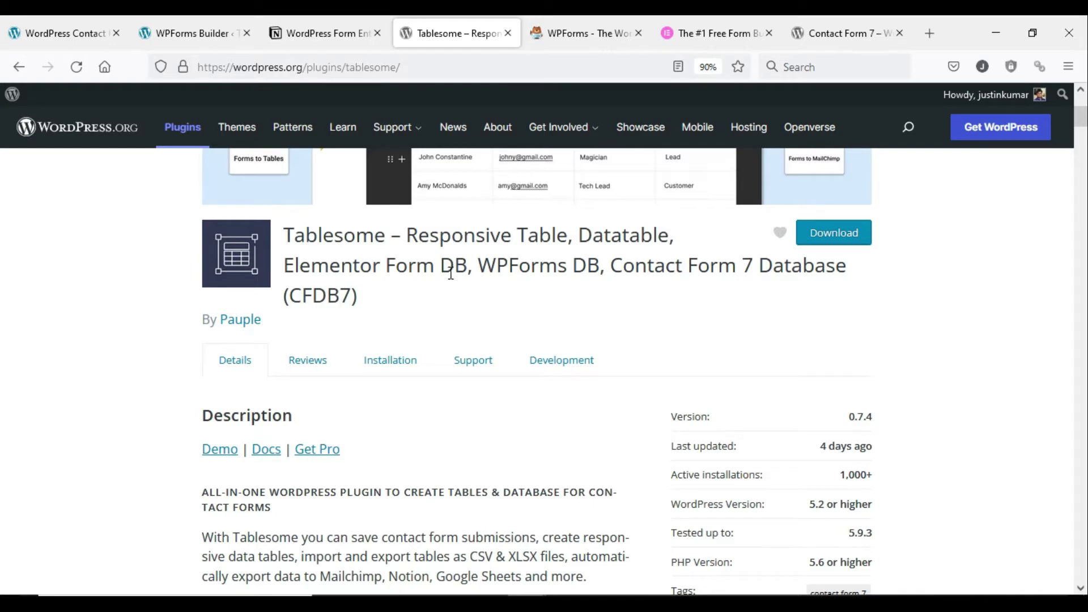
scroll(451, 274, down, 18)
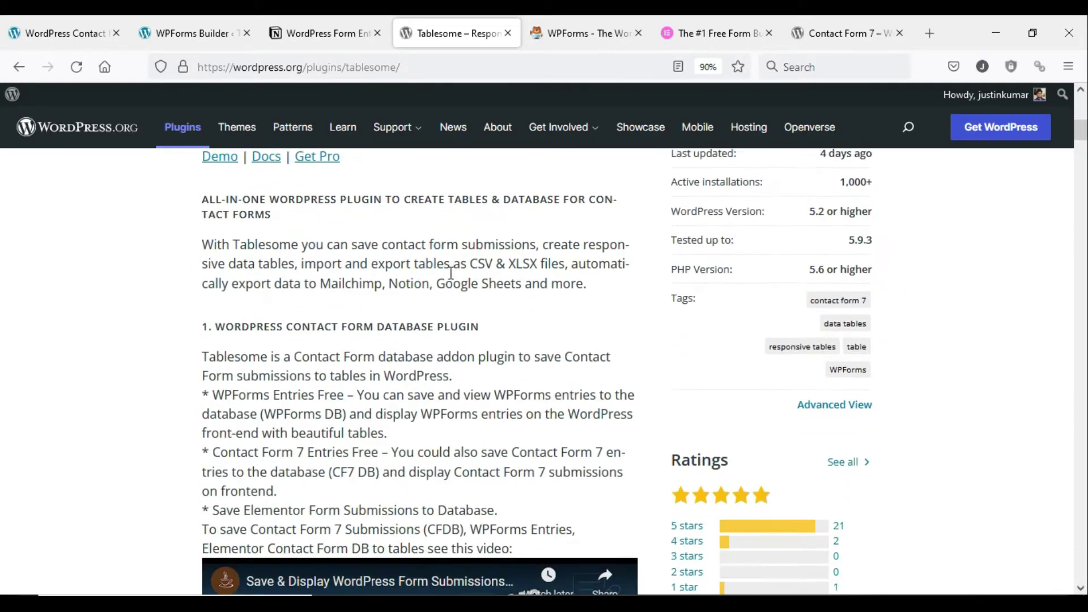
scroll(452, 274, down, 14)
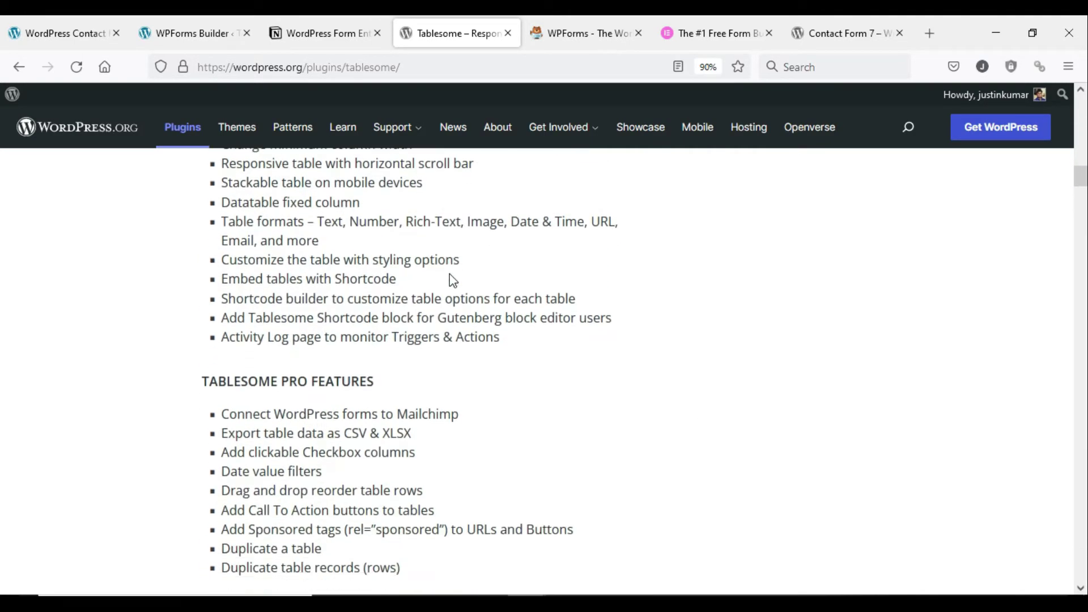
scroll(451, 274, up, 1)
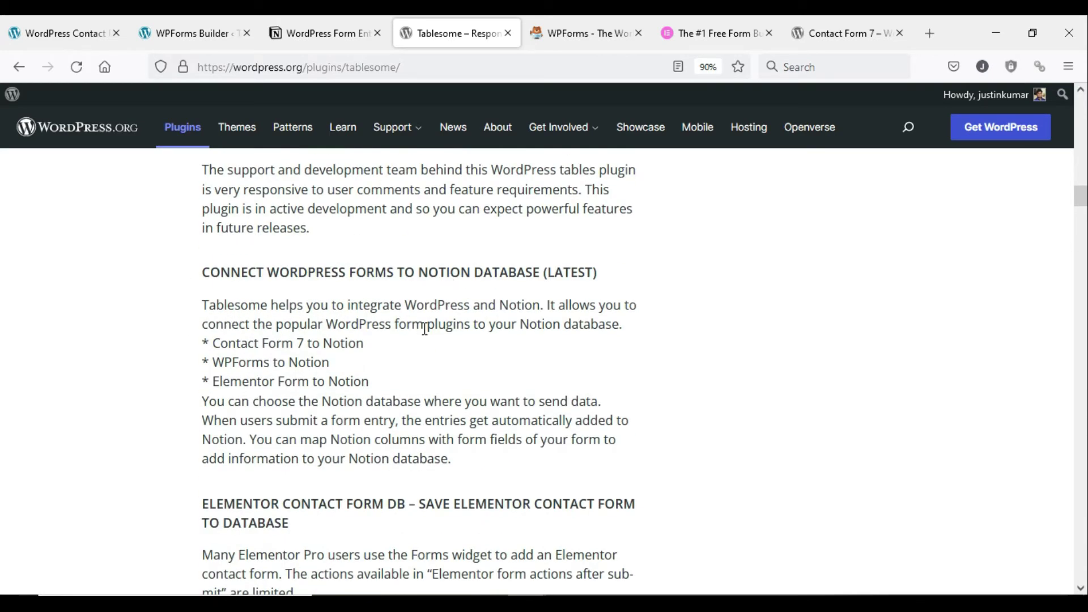
scroll(290, 361, down, 1)
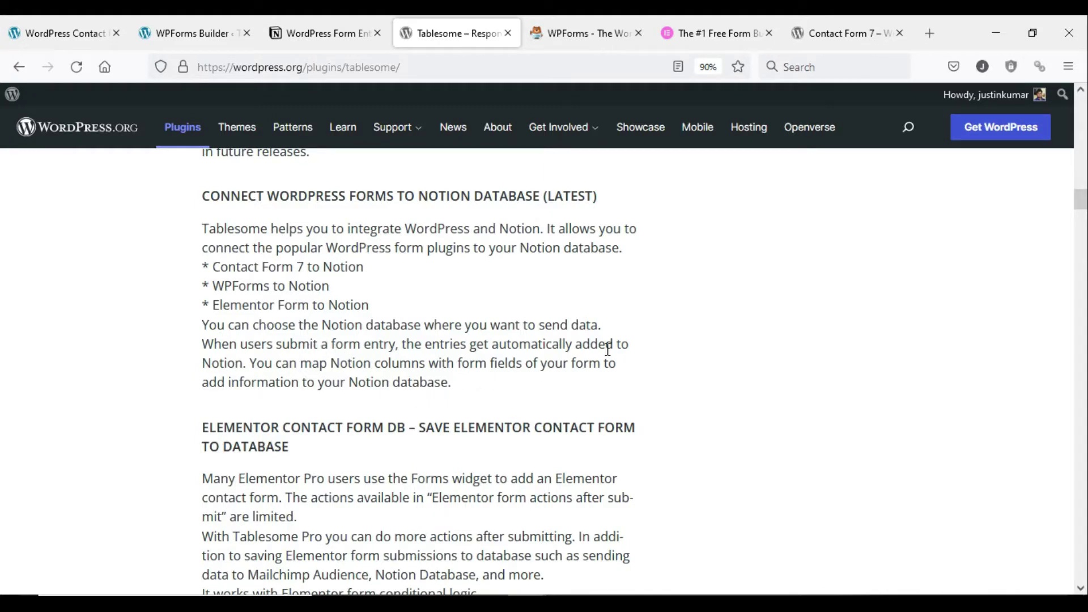
click(564, 38)
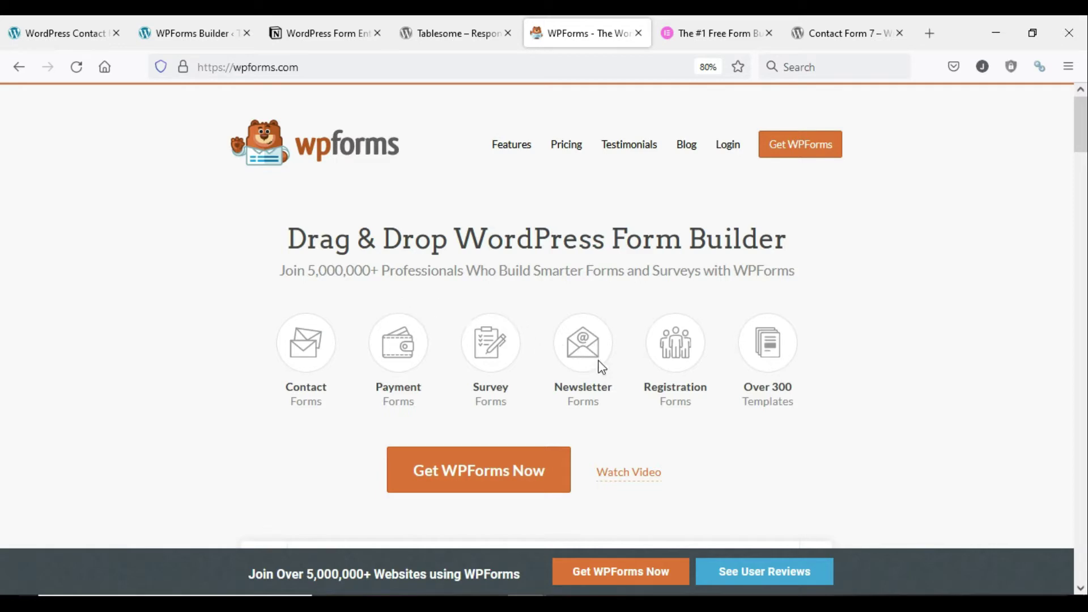
- Look over the Elementor form builder page and the Contact Form 7 plugin page
click(719, 37)
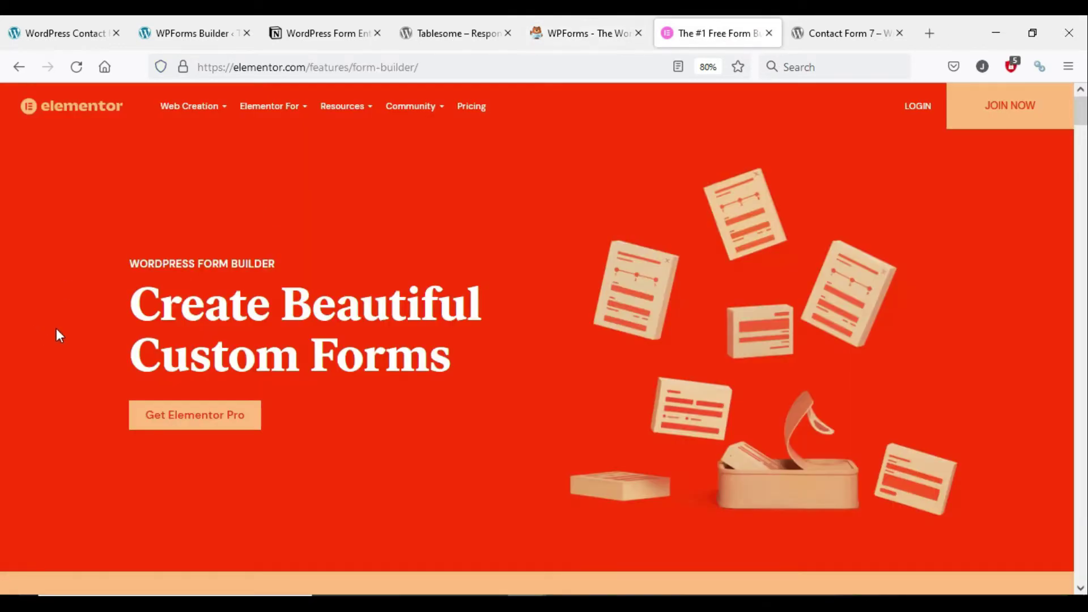
scroll(154, 279, down, 10)
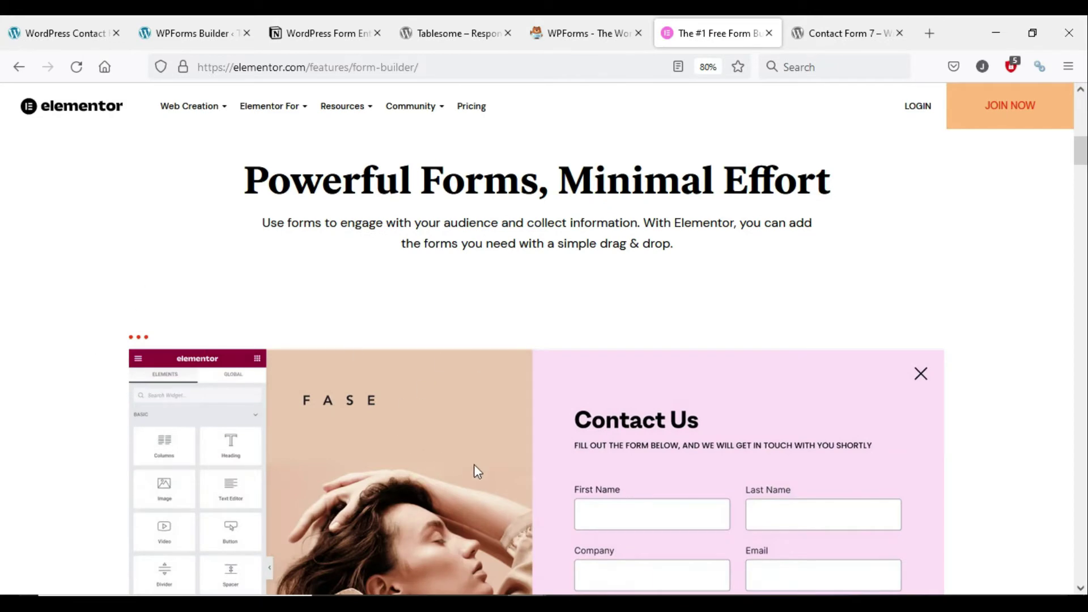
click(832, 37)
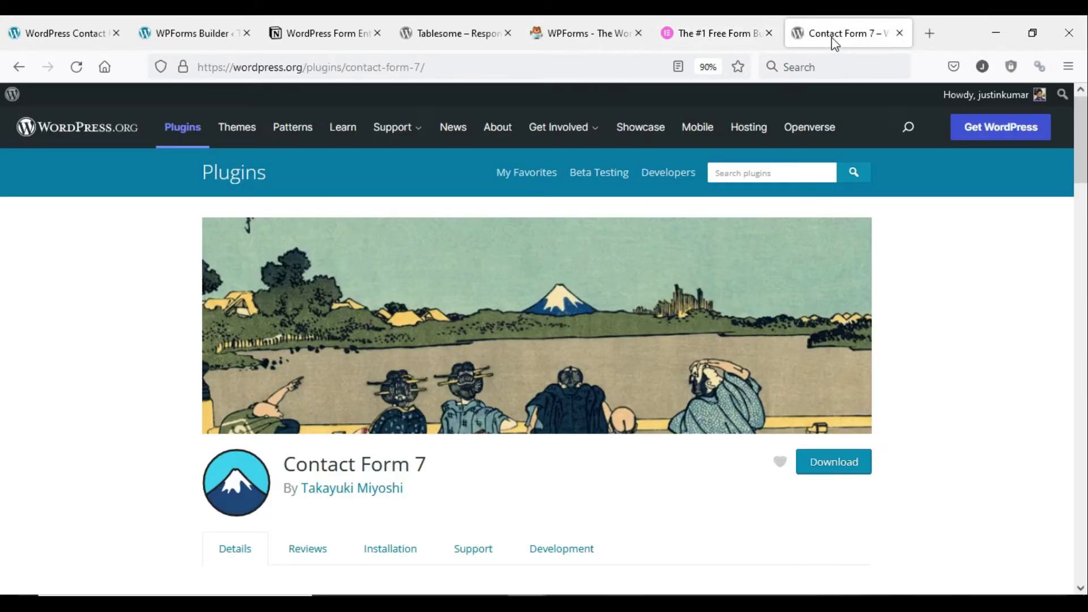
scroll(140, 349, down, 4)
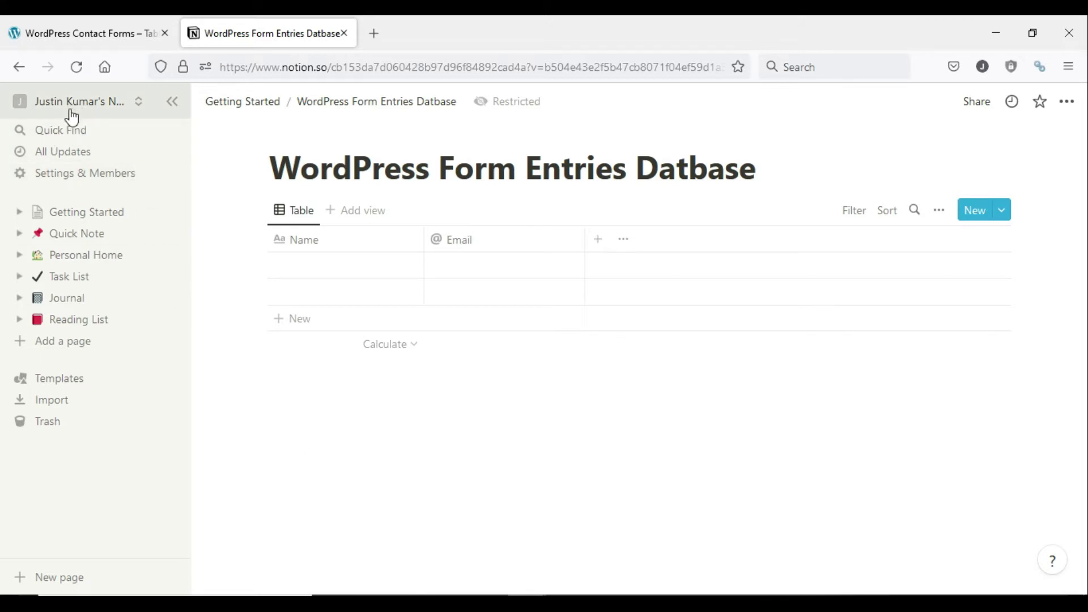
- Open Notion's Settings & Members and go to the workspace Integrations settings
click(72, 174)
scroll(542, 304, down, 1)
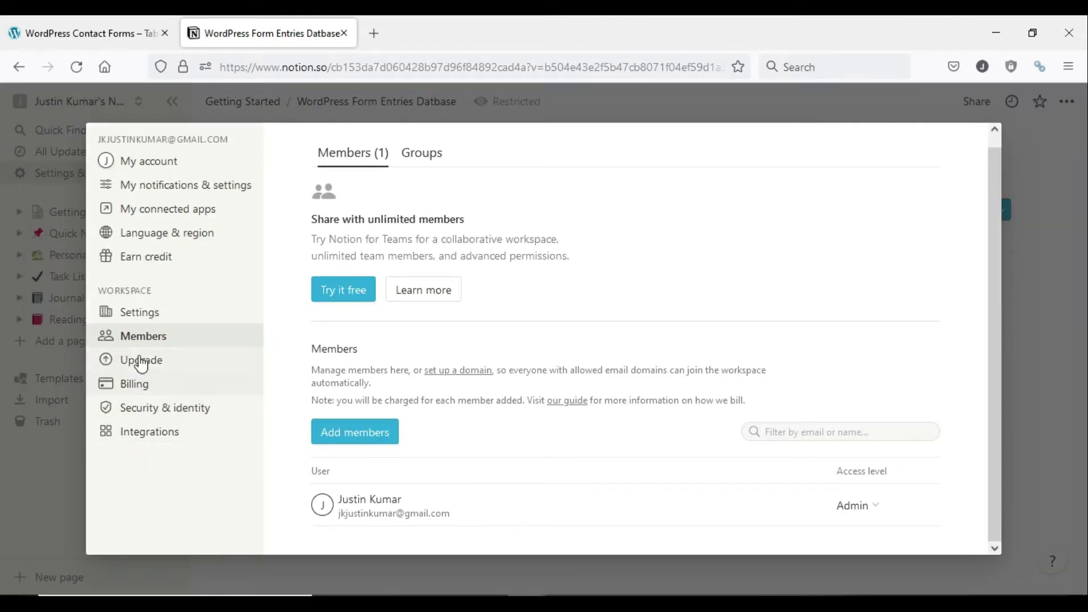
click(143, 438)
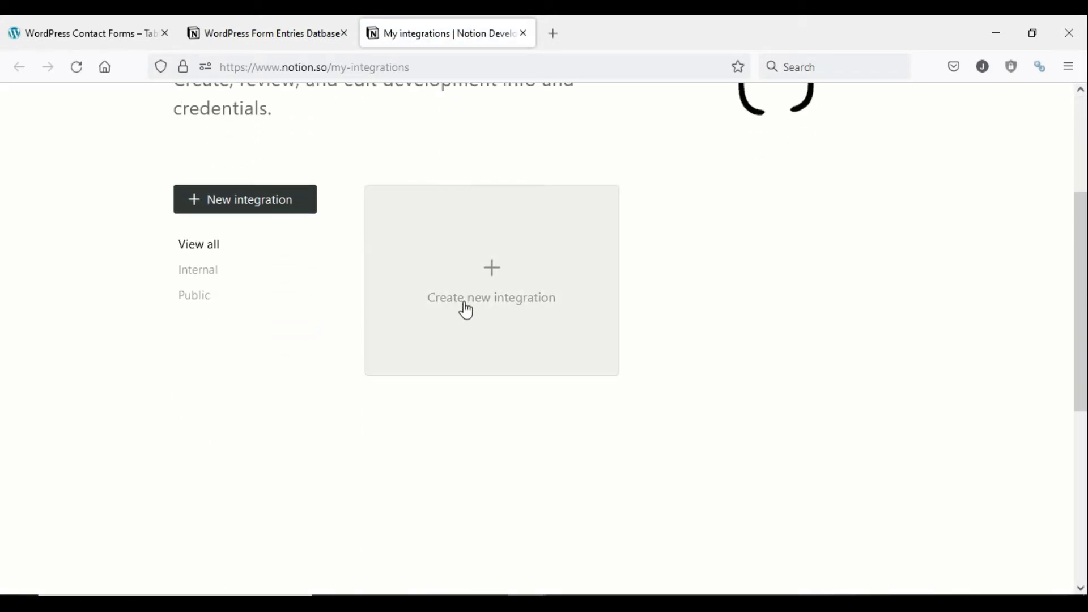
- Start a new Notion integration and name it 'WordPress Demo'
click(466, 315)
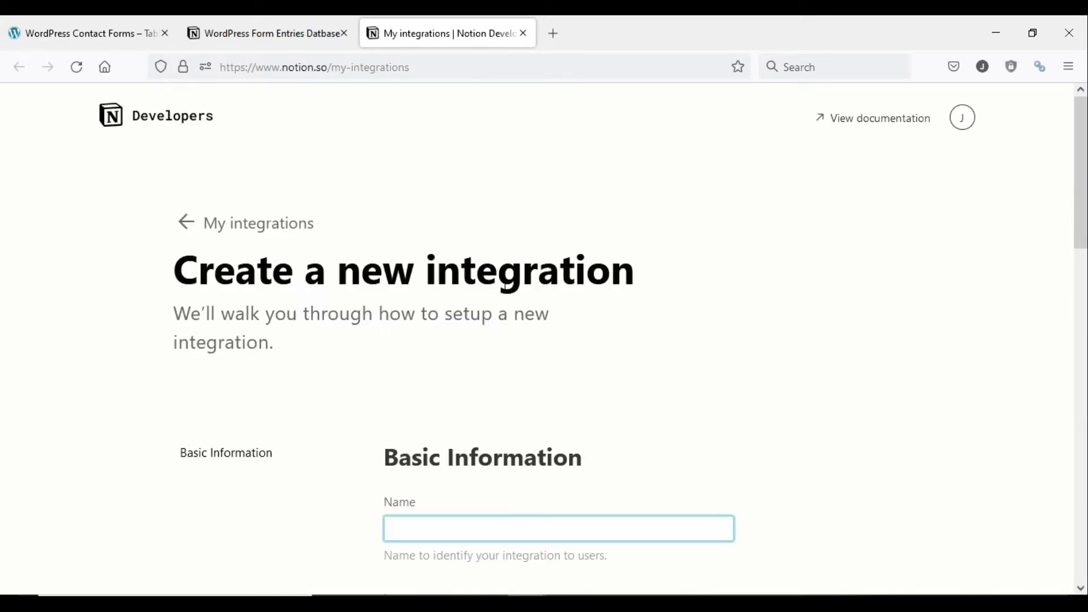
scroll(562, 271, down, 3)
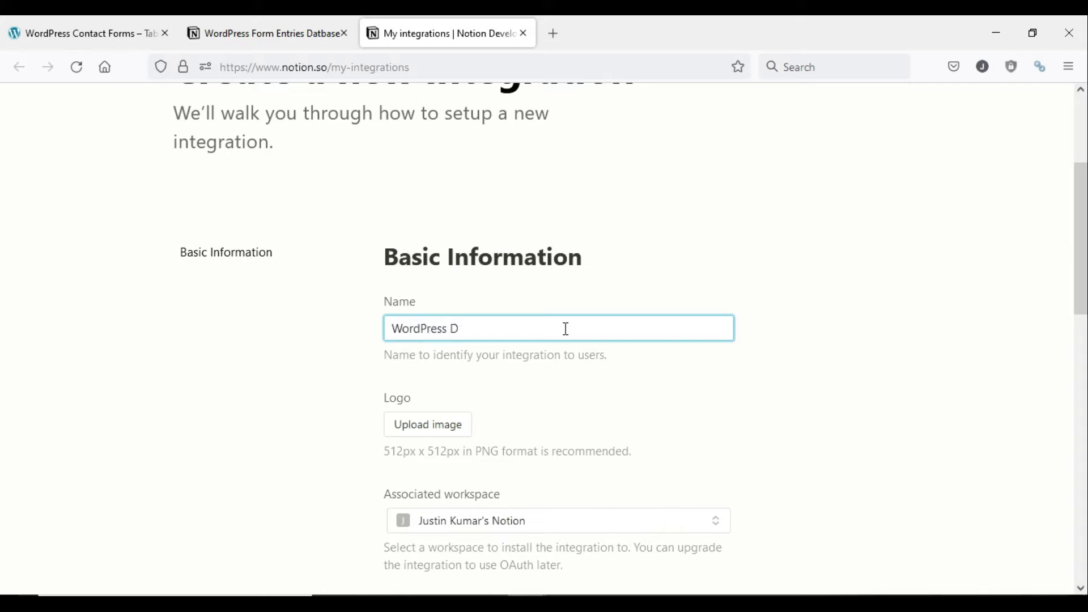
text(WordPress Demo)
scroll(567, 328, down, 5)
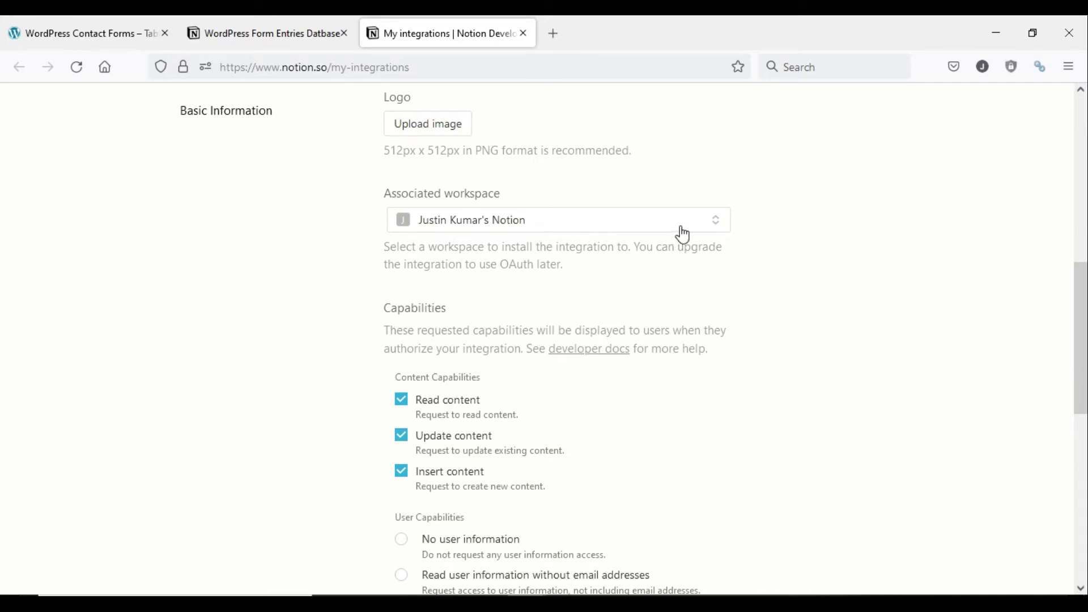
scroll(459, 278, down, 2)
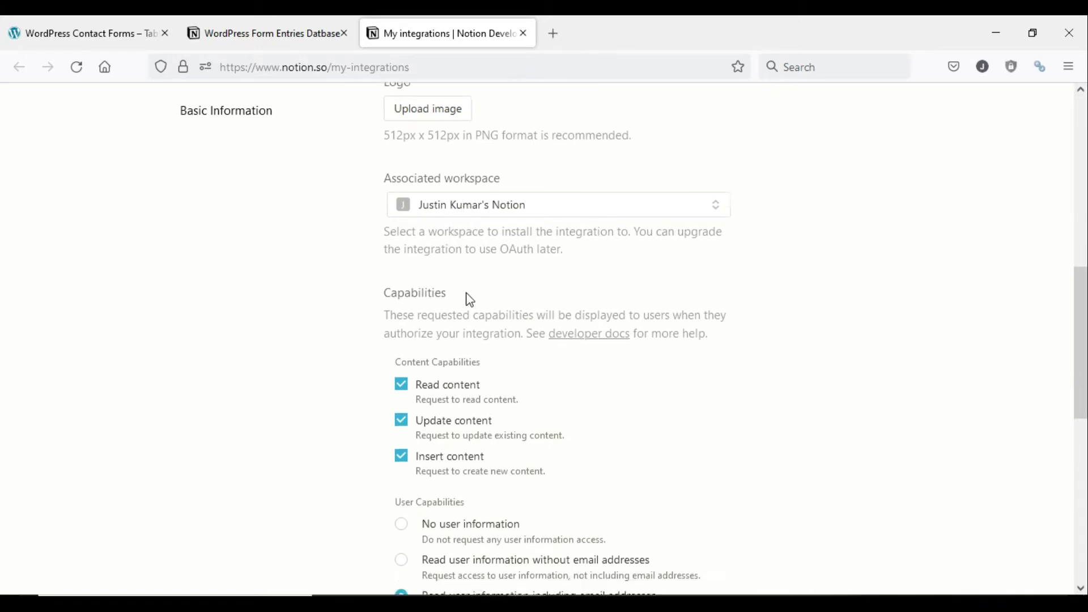
- Keep read, update and insert content capabilities enabled and submit the integration
click(402, 300)
click(402, 335)
click(401, 371)
click(400, 333)
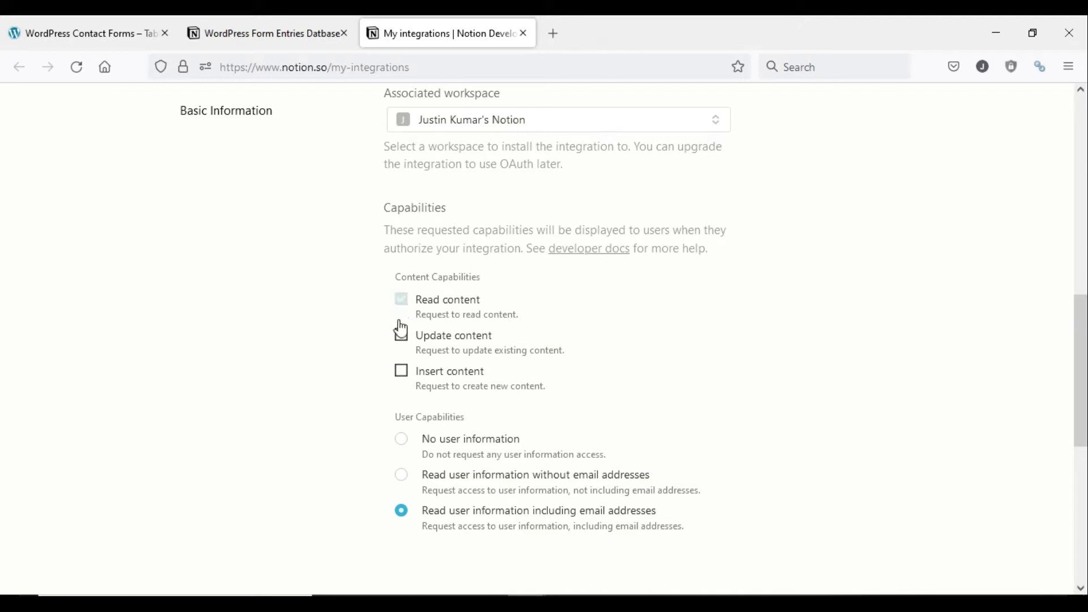
click(401, 370)
scroll(448, 283, down, 2)
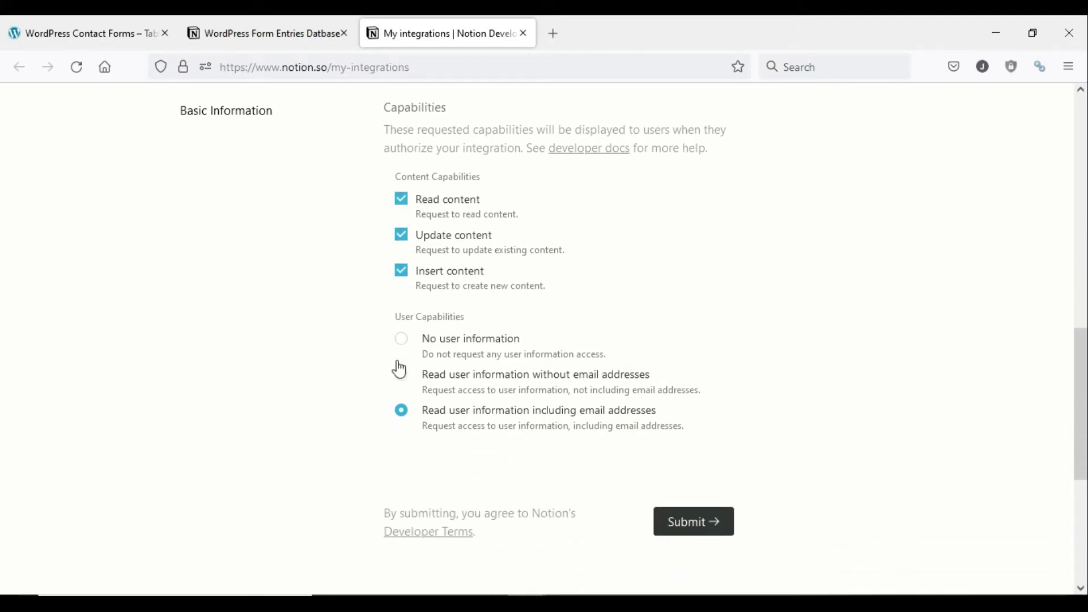
click(694, 522)
scroll(554, 137, down, 5)
scroll(553, 137, up, 2)
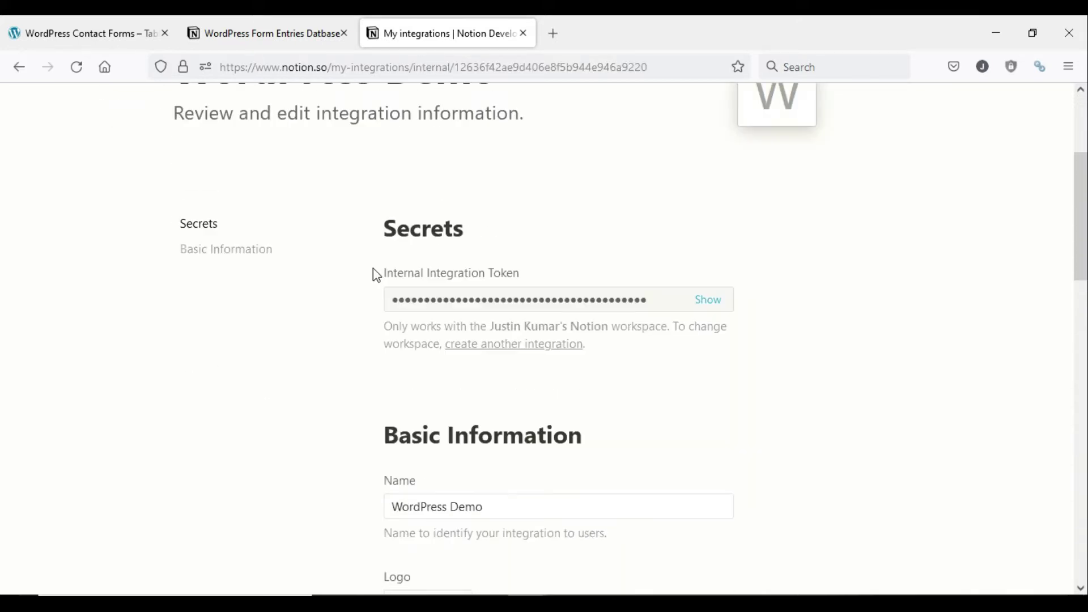
- Reveal and copy the WordPress Demo Internal Integration Token
scroll(394, 311, down, 8)
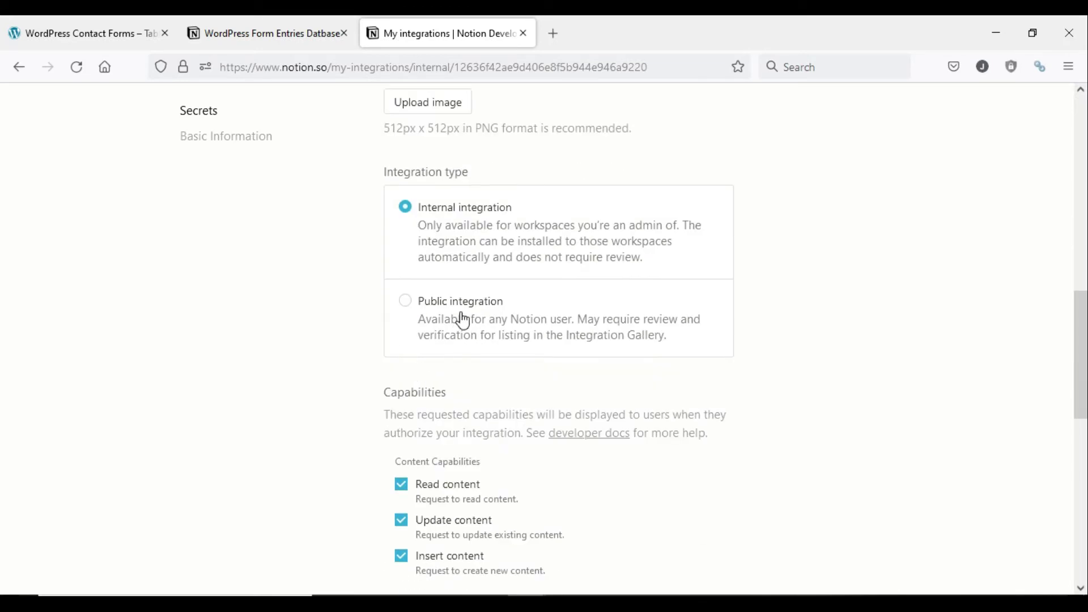
scroll(463, 320, down, 5)
scroll(461, 316, up, 12)
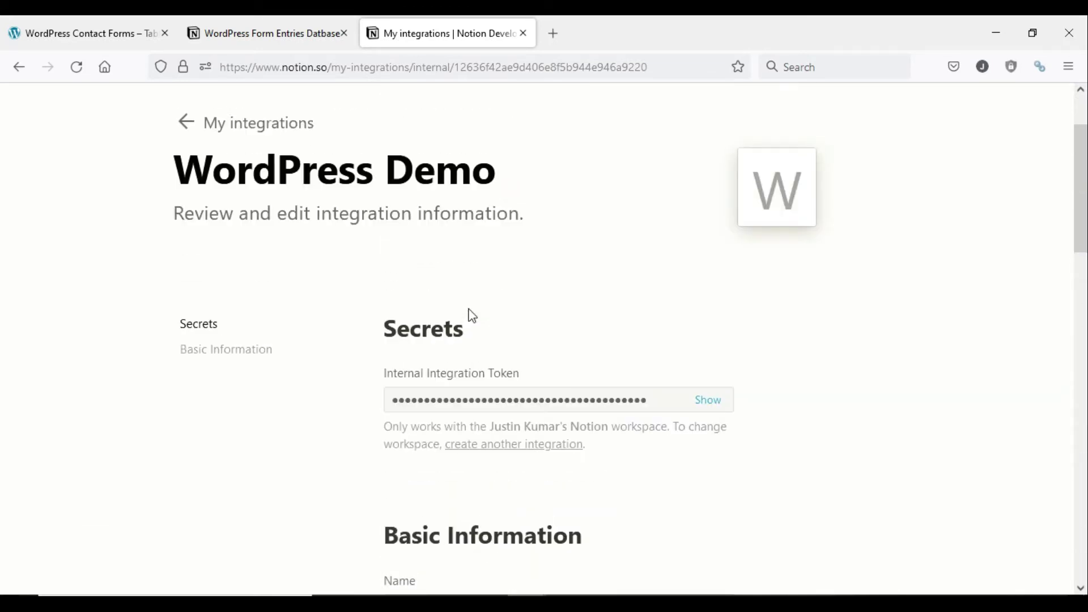
click(713, 403)
click(714, 405)
- Open the WordPress Form Entries Datbase table as a full page under Getting Started
click(263, 33)
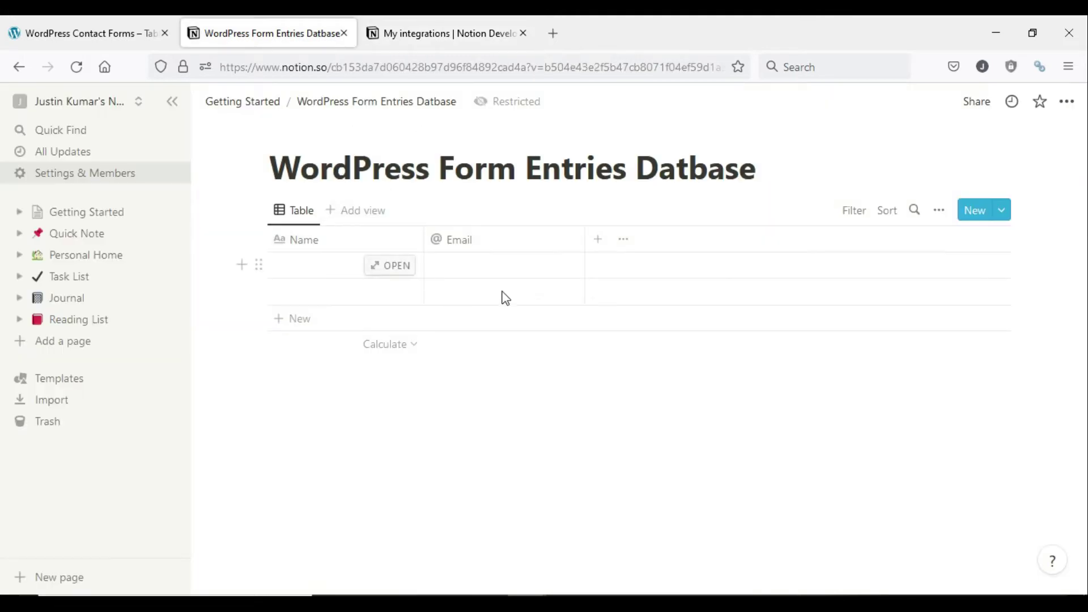
click(983, 105)
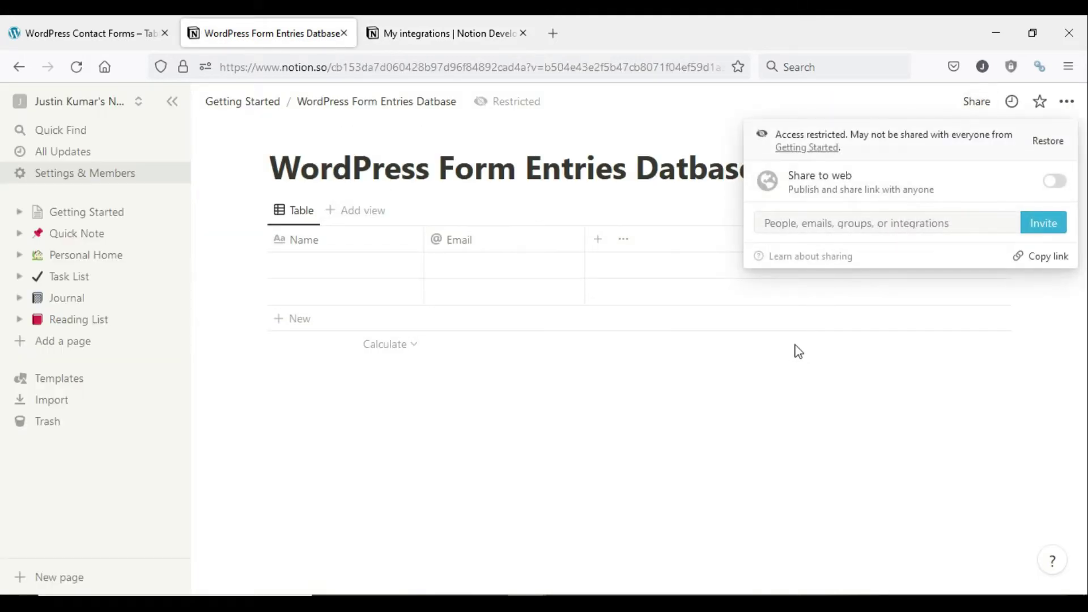
click(269, 114)
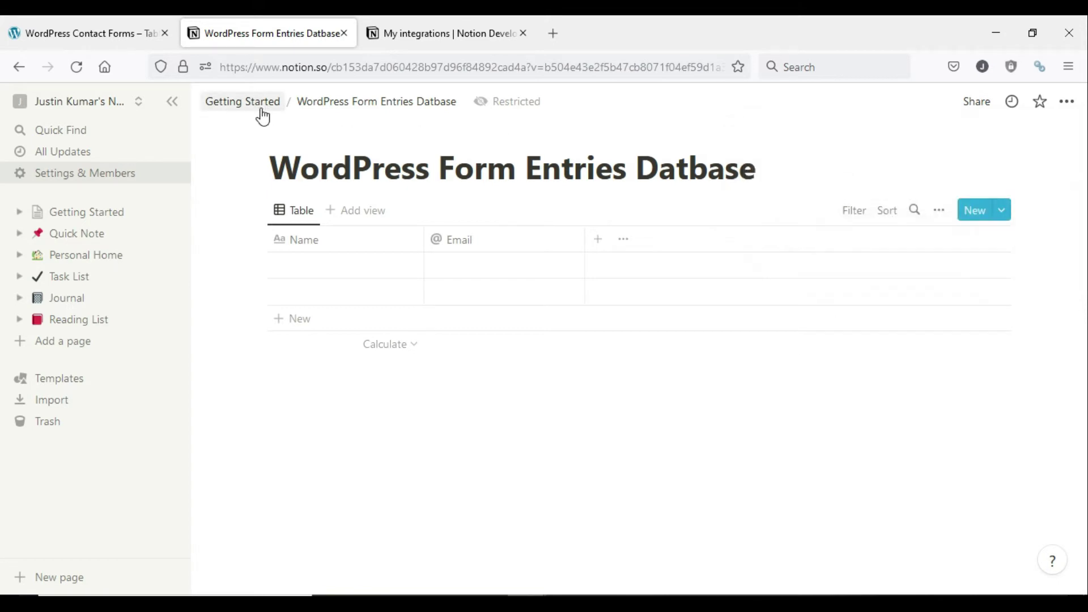
click(260, 111)
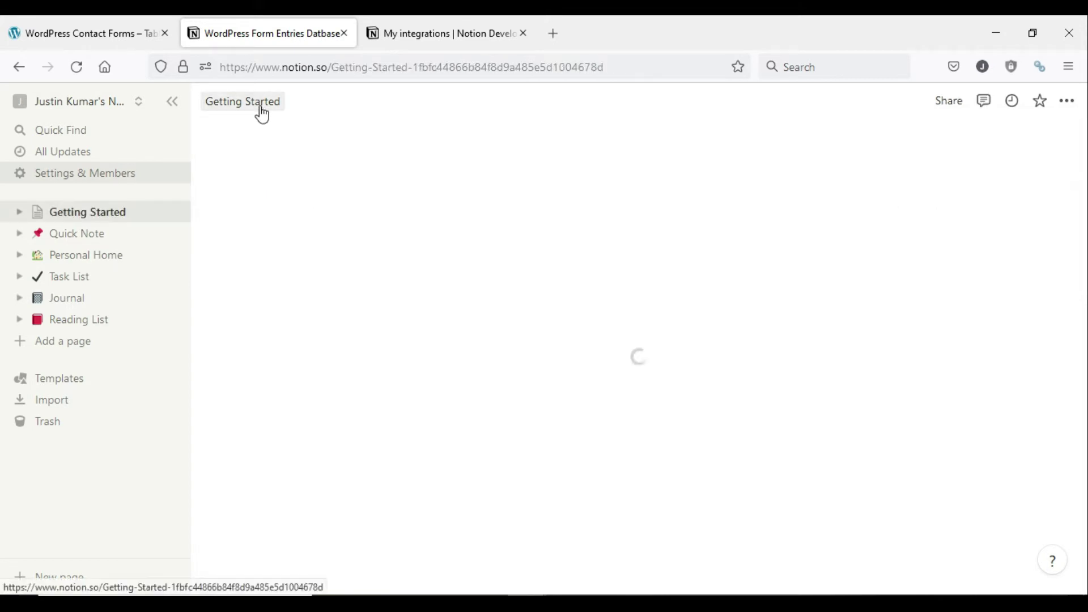
click(963, 103)
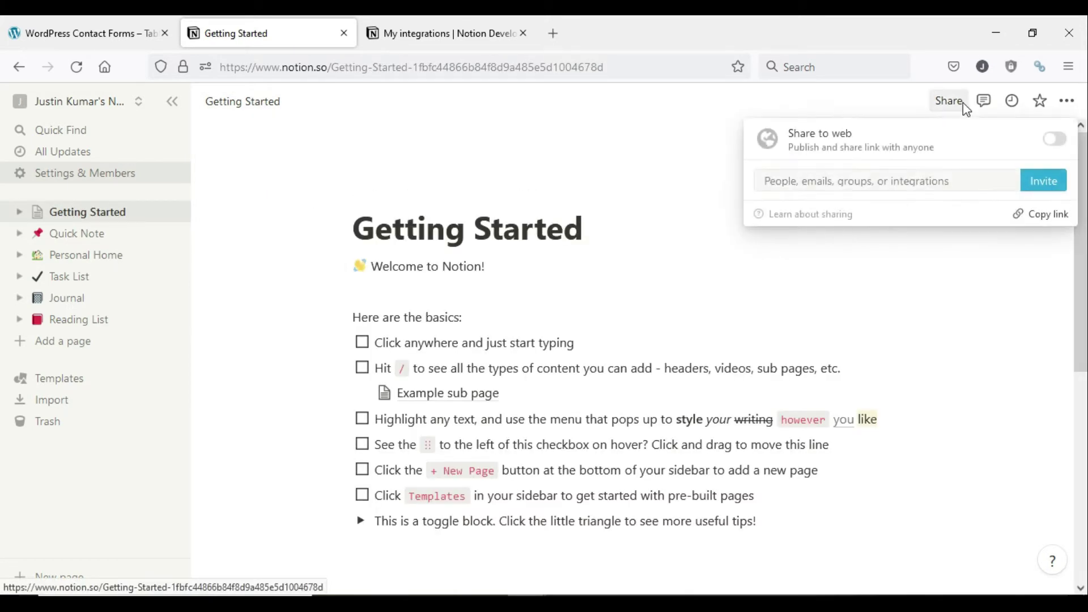
click(862, 303)
scroll(864, 301, down, 6)
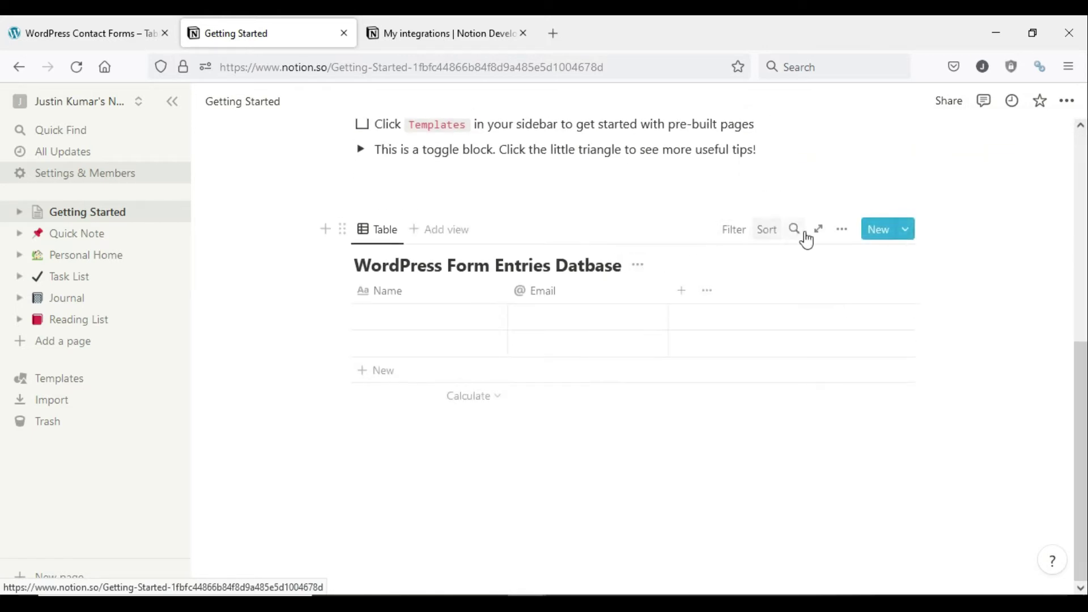
click(815, 230)
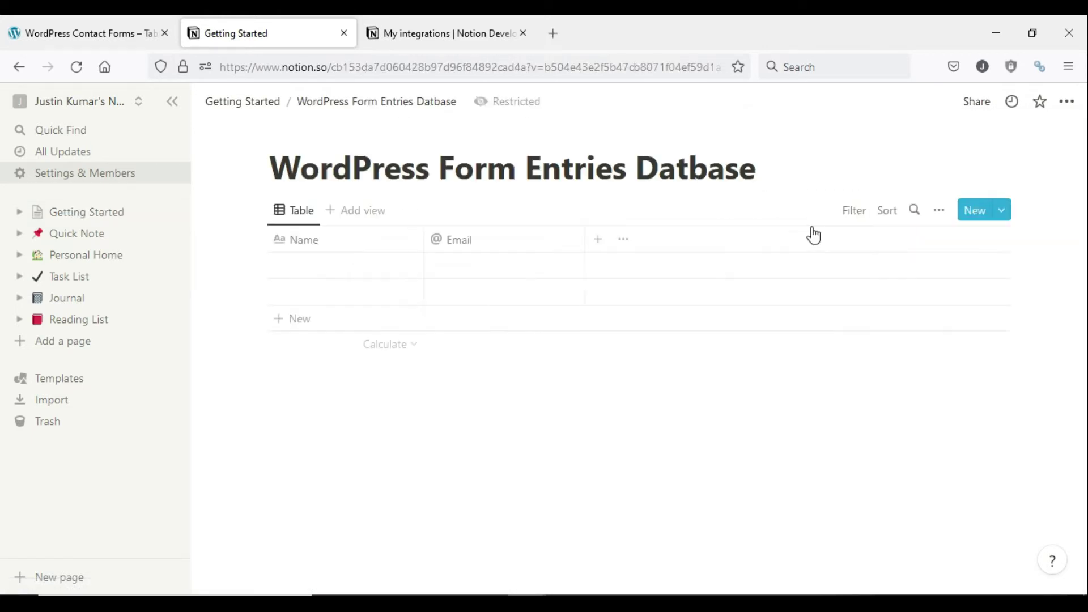
- Invite the WordPress Demo integration to the WordPress Form Entries Datbase with edit access
click(983, 105)
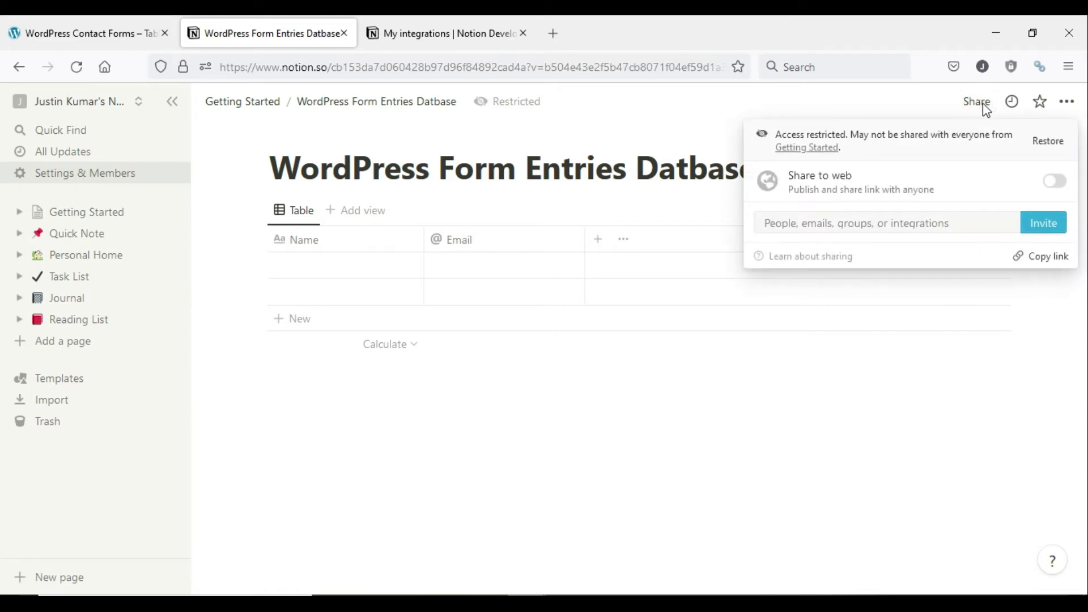
click(1040, 229)
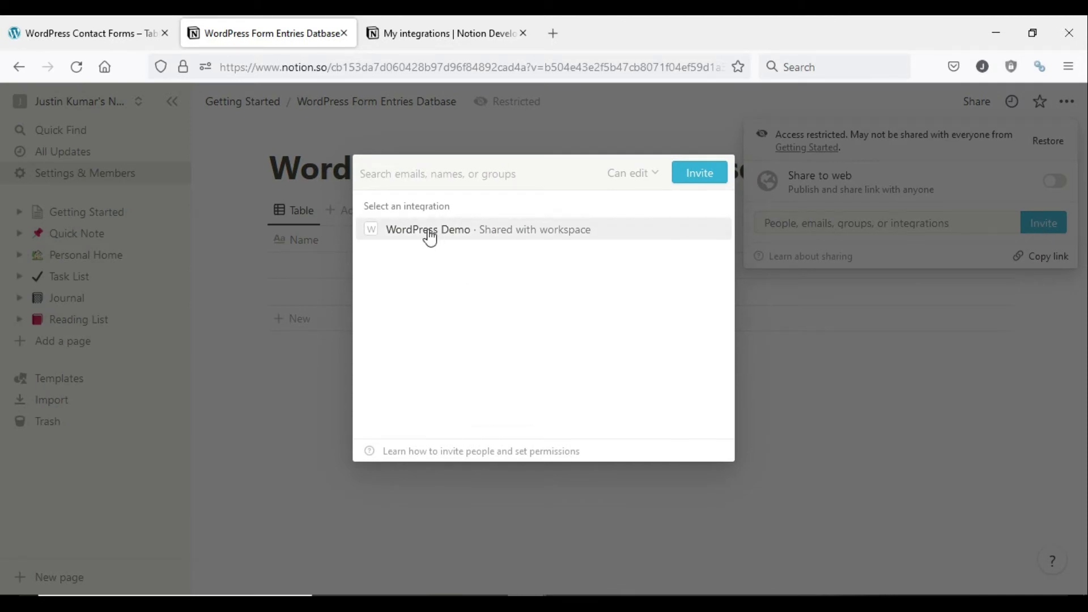
click(484, 233)
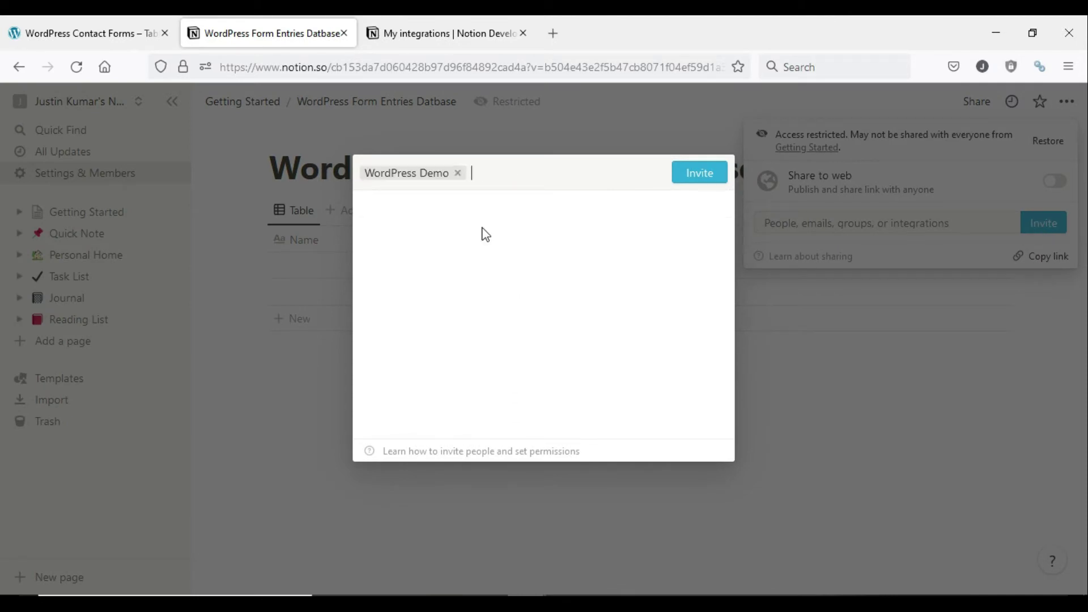
click(698, 183)
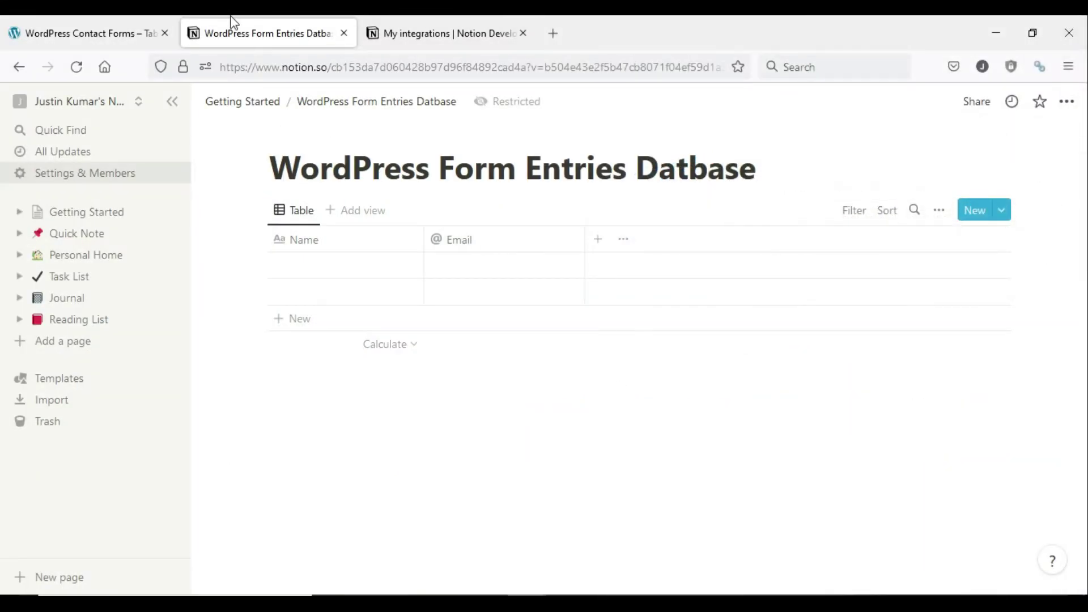
- Open the WordPress admin Dashboard in a new browser tab
click(118, 22)
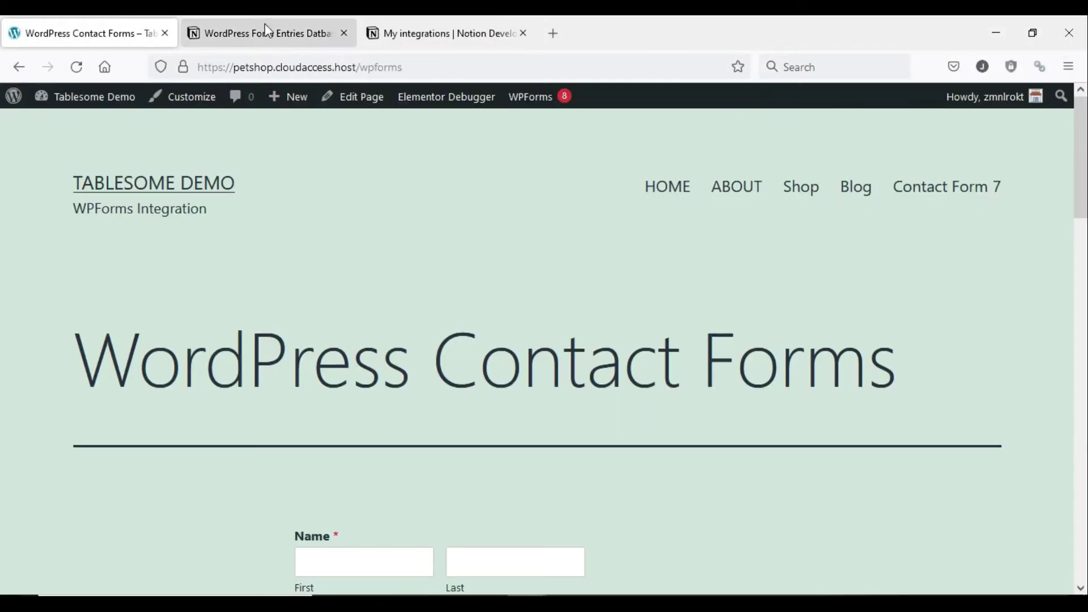
mouse_move(71, 97)
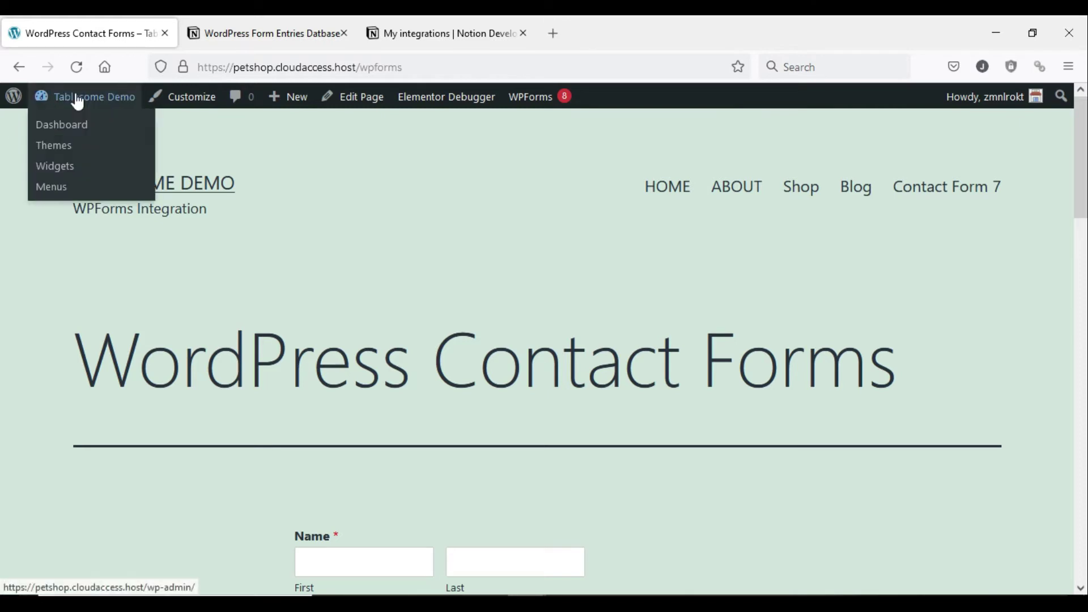
right_click(58, 131)
click(97, 146)
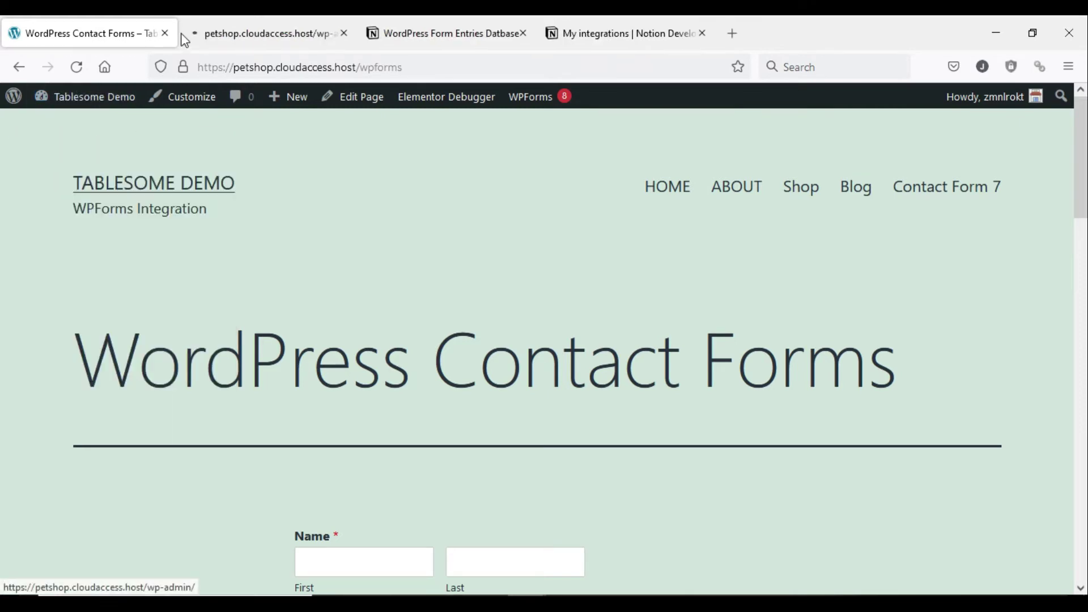
click(213, 23)
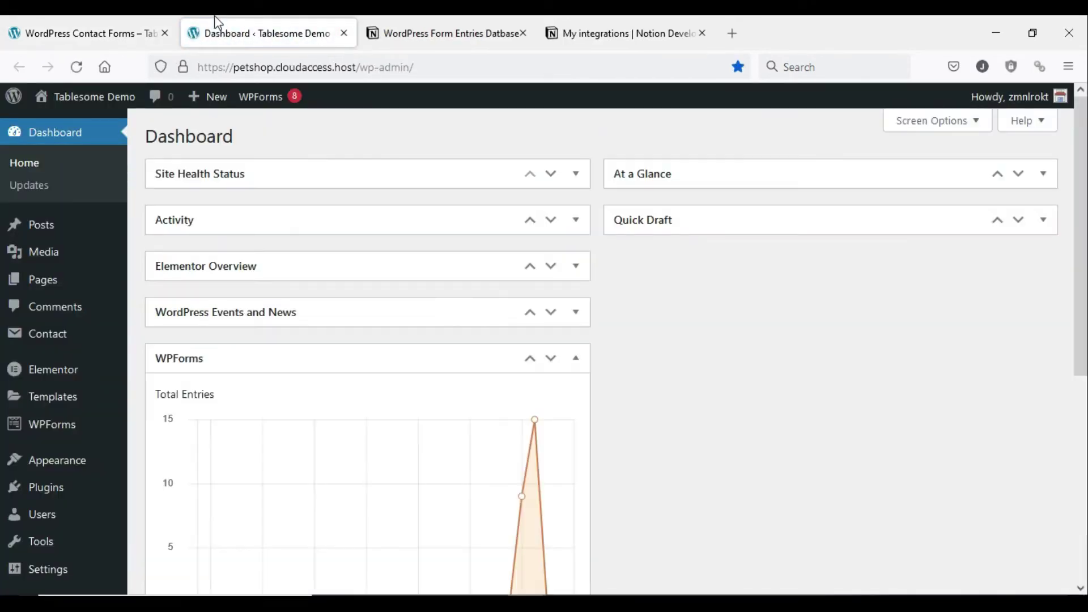
- Search Plugins > Add New for Tablesome, install it, and activate it
scroll(8, 349, down, 3)
mouse_move(47, 441)
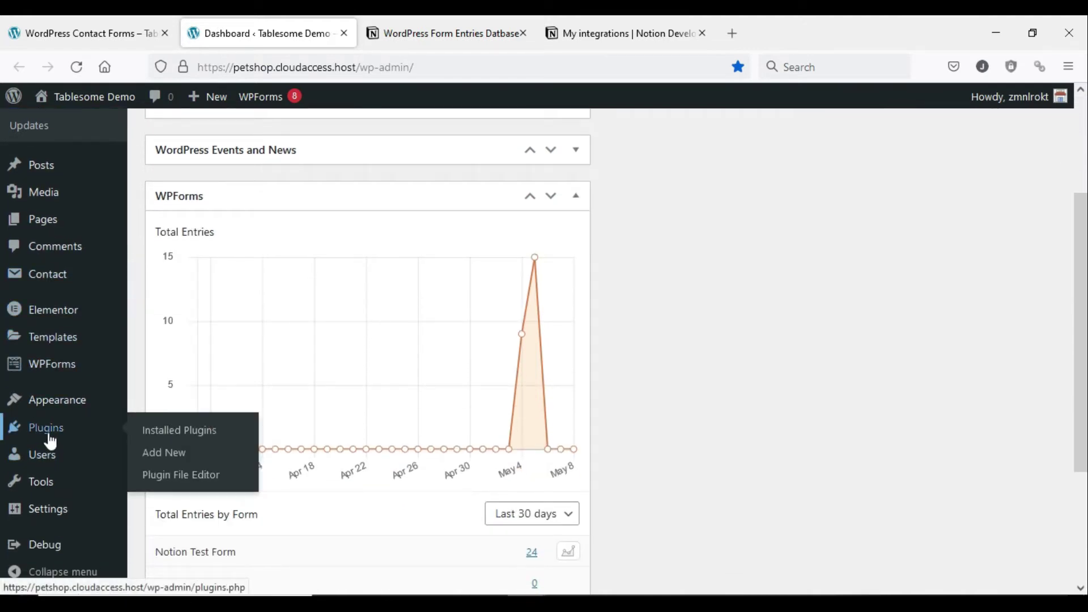
click(161, 453)
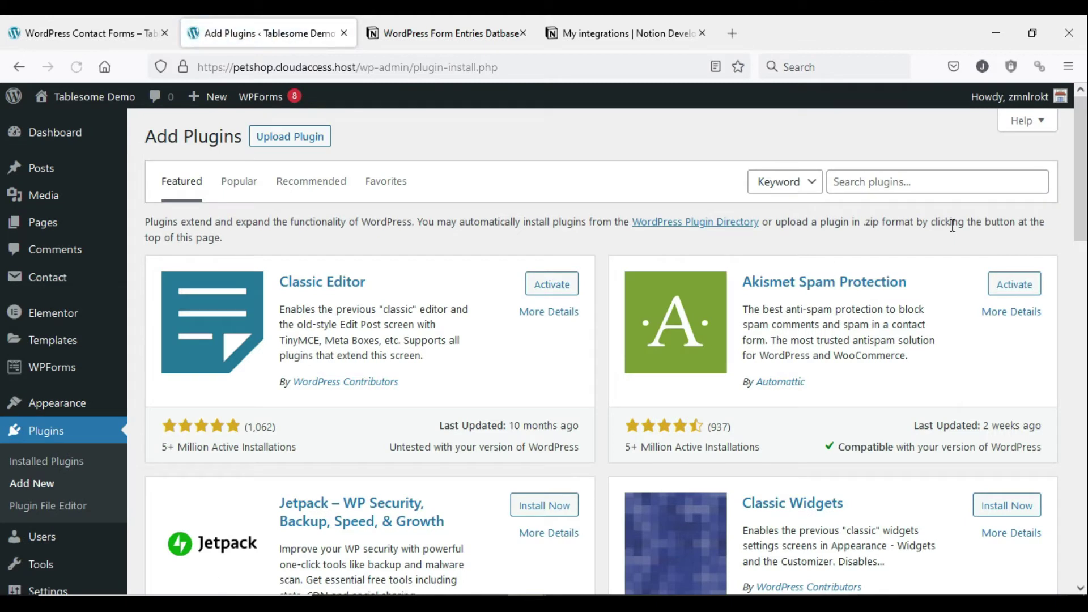
click(941, 184)
text(tablesome)
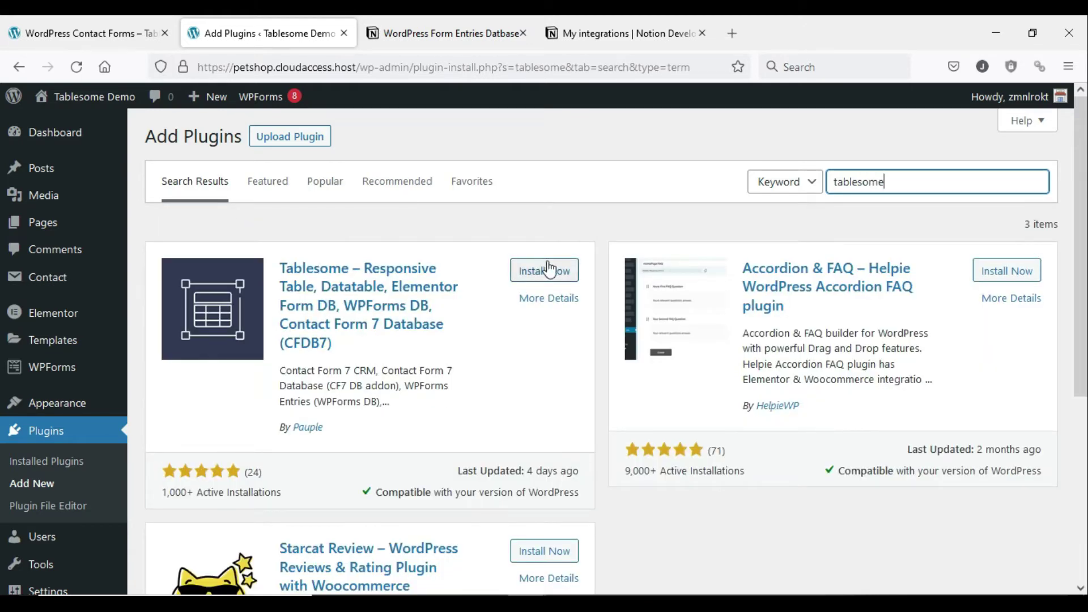
click(537, 276)
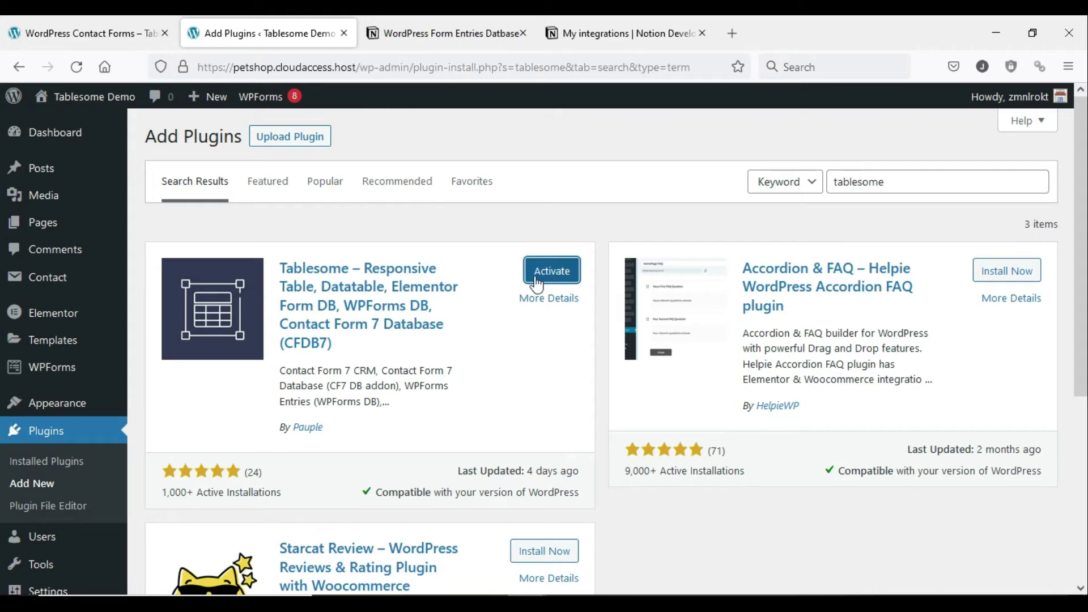
click(540, 278)
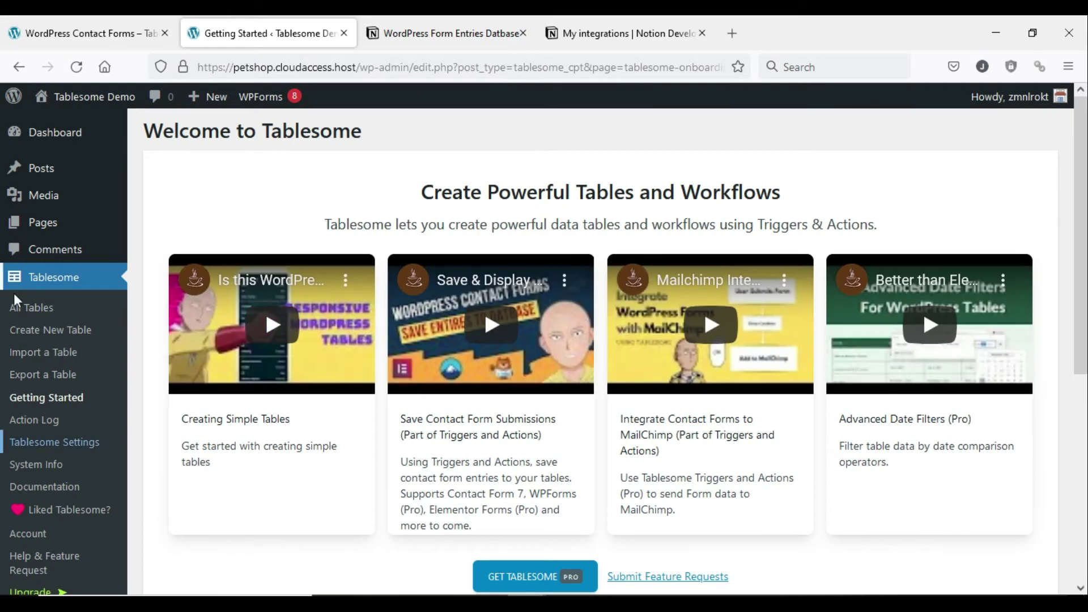
- Open Tablesome's Notion integration settings and copy the token from Notion's integration page
click(43, 445)
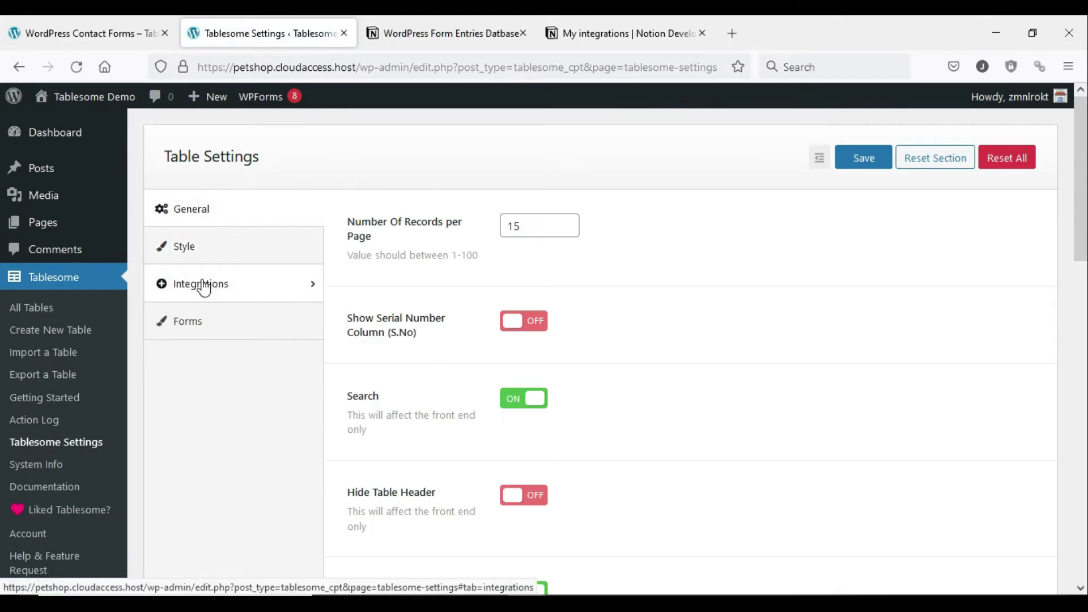
click(205, 286)
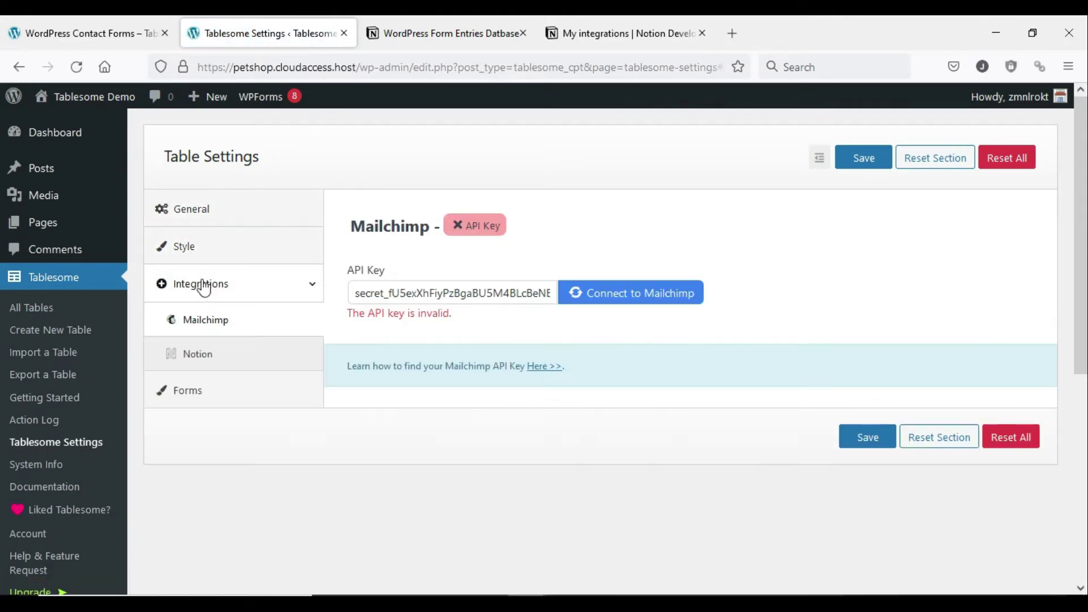
click(211, 354)
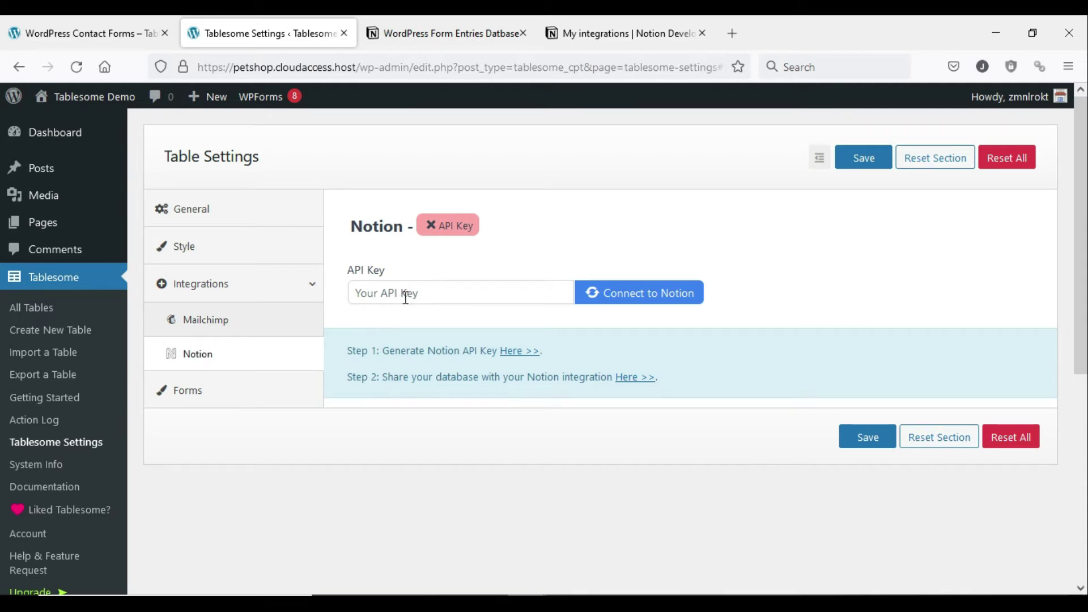
click(618, 33)
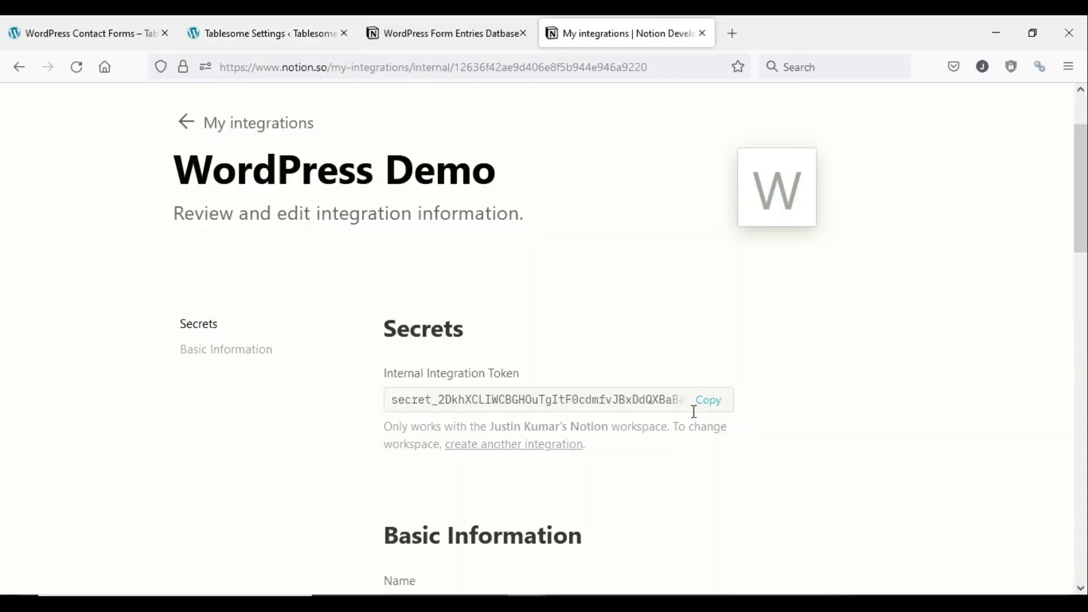
click(715, 405)
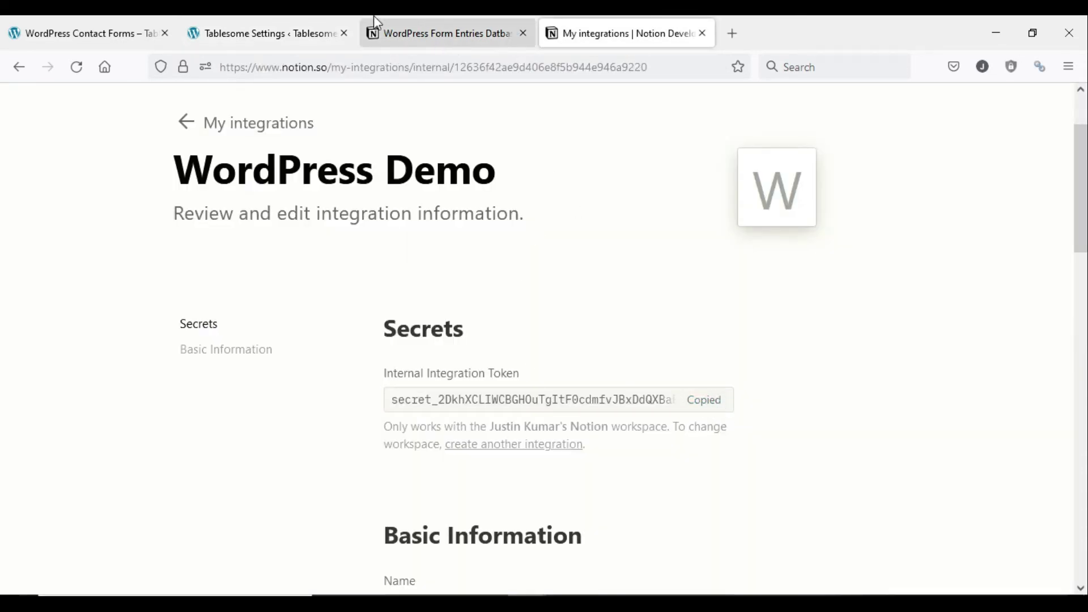
- Paste the token as the Notion API key, connect and save, then start a new table
click(340, 26)
right_click(437, 295)
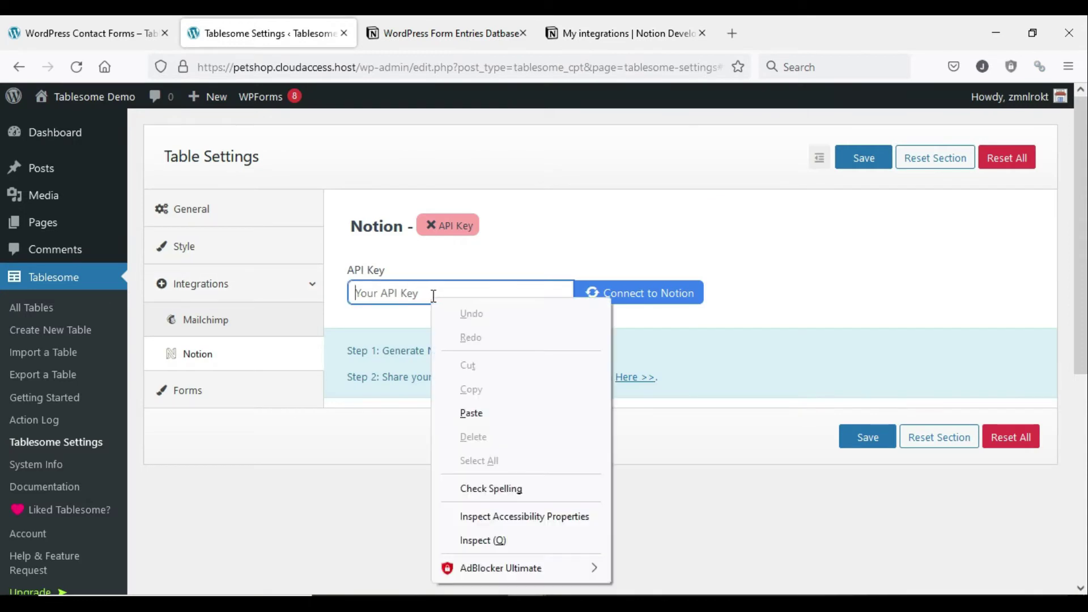
click(482, 410)
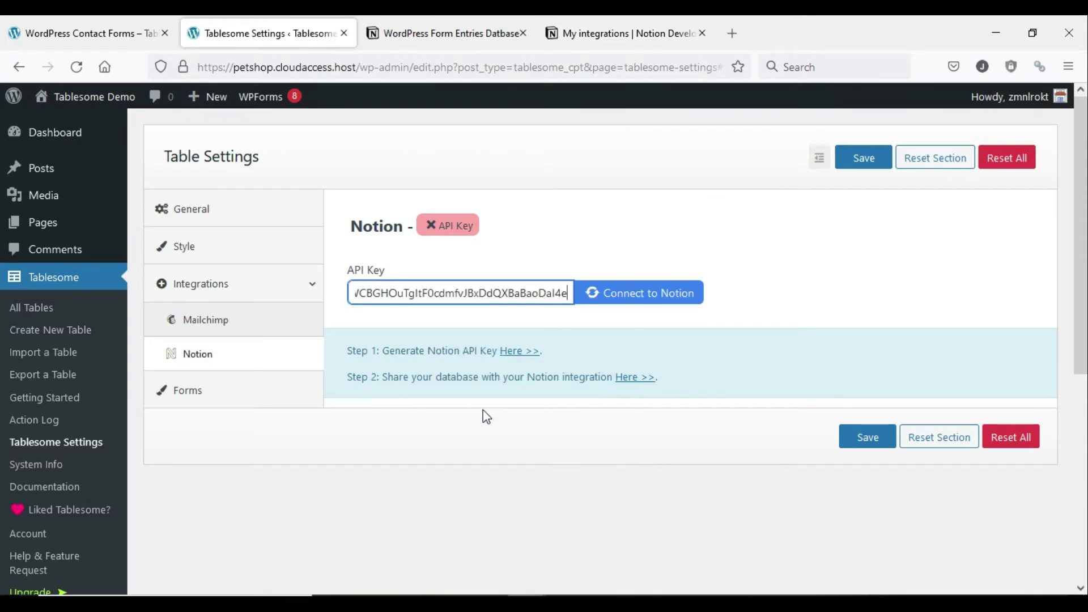
click(621, 295)
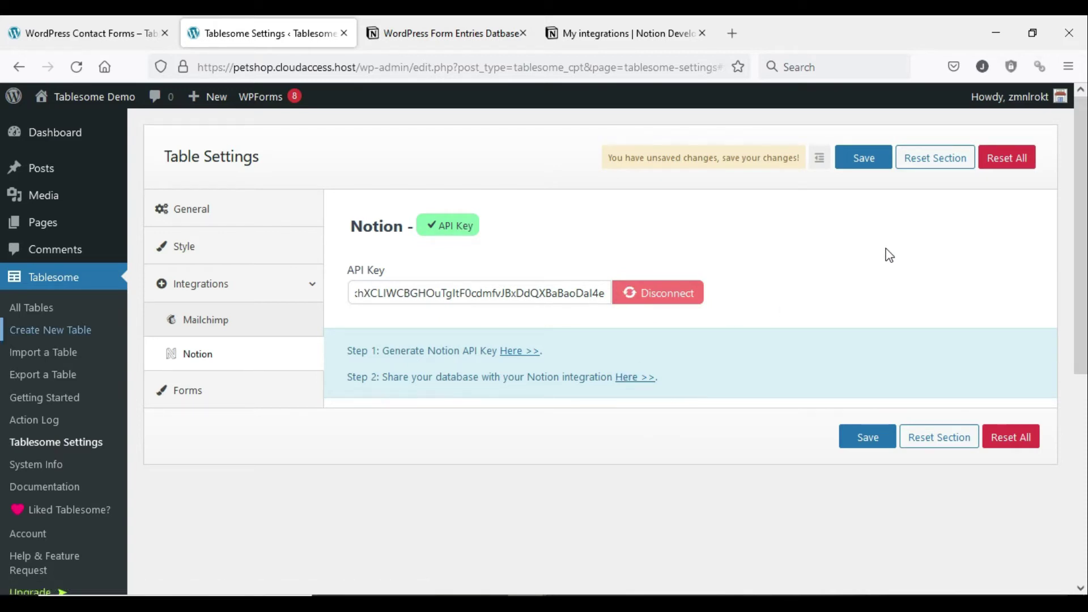
click(876, 162)
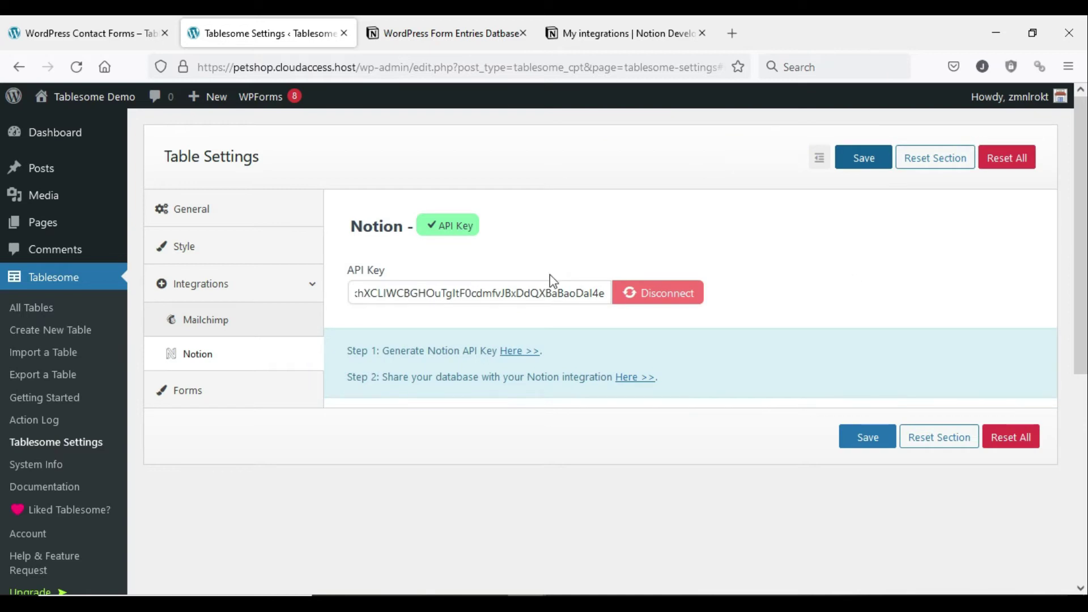
click(38, 335)
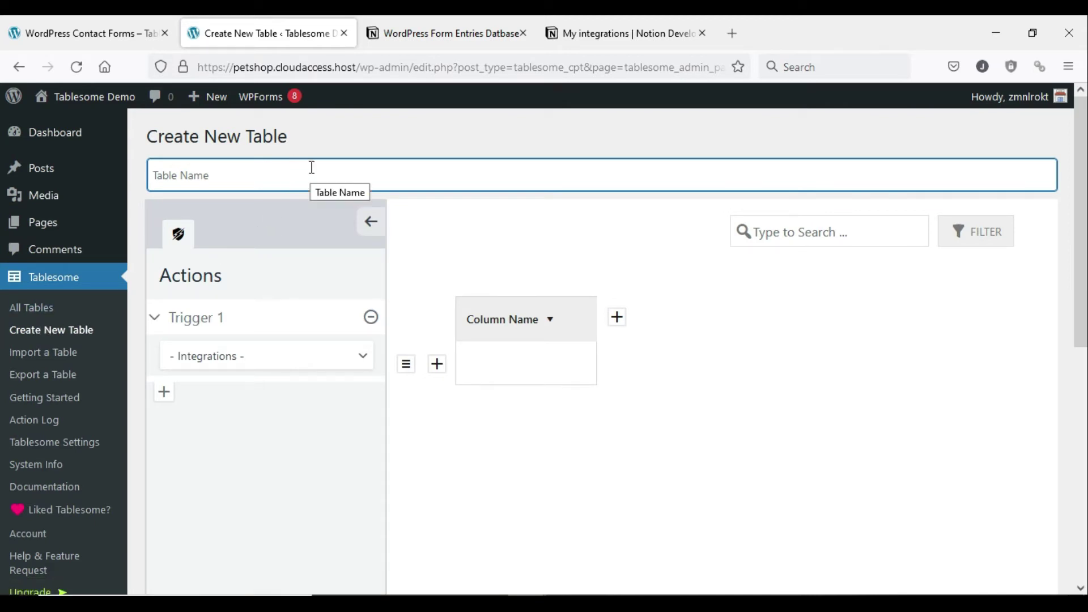
- Title the new table 'WP to Notion'
text(WP to Notion)
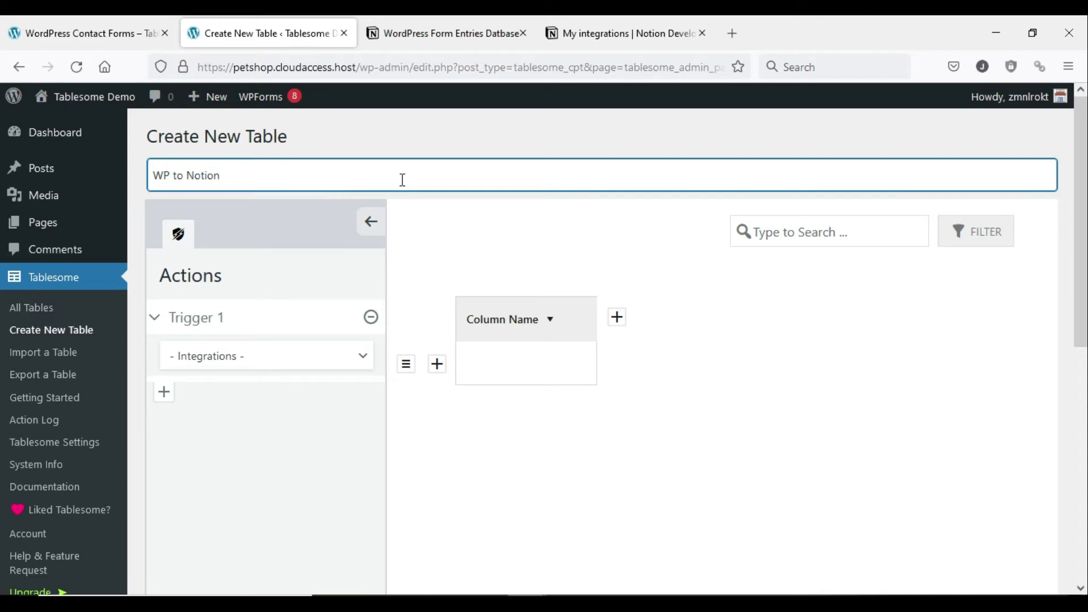
scroll(417, 234, down, 1)
scroll(413, 231, up, 1)
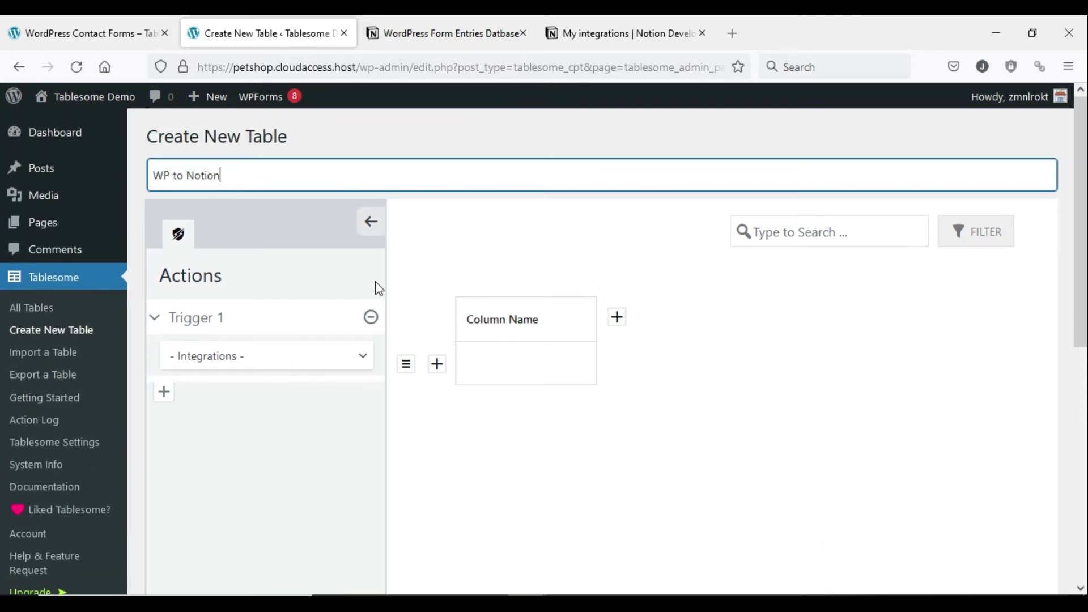
- Set Trigger 1 to WPForms with the On Form Submit action type
click(237, 369)
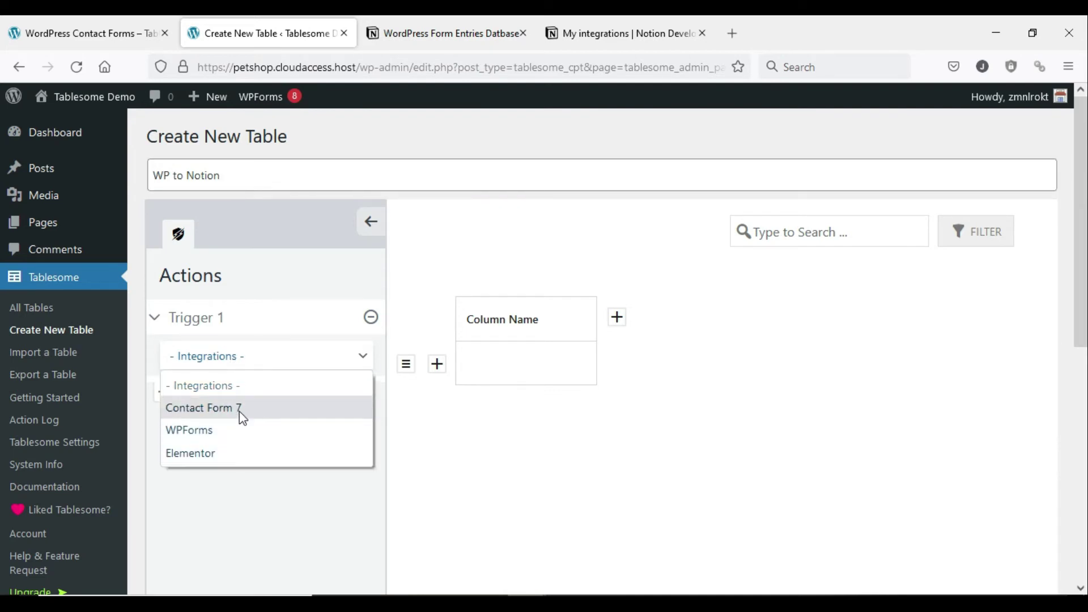
click(241, 437)
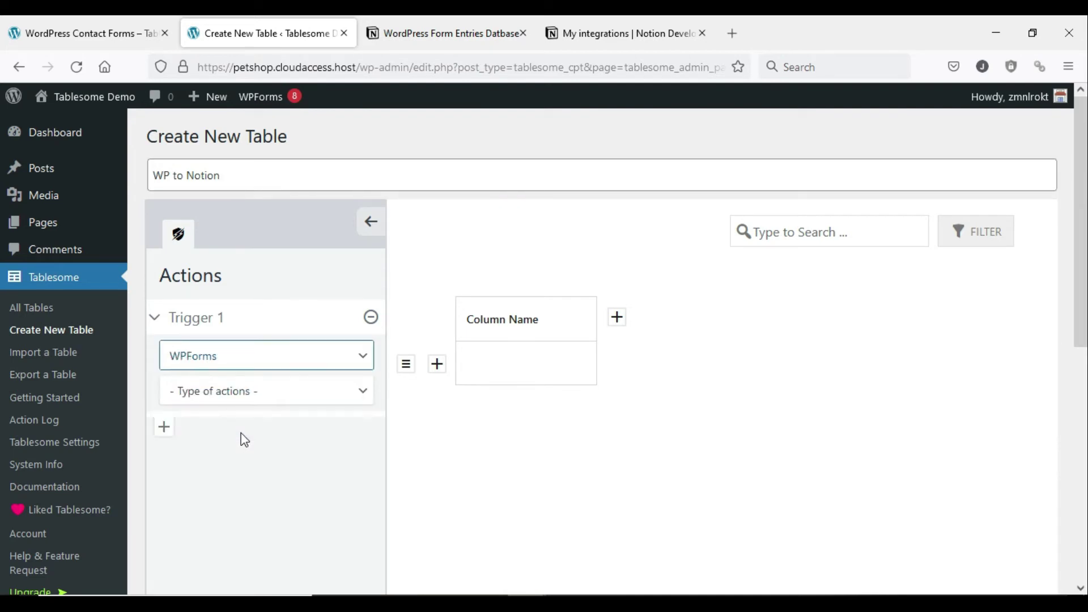
click(268, 402)
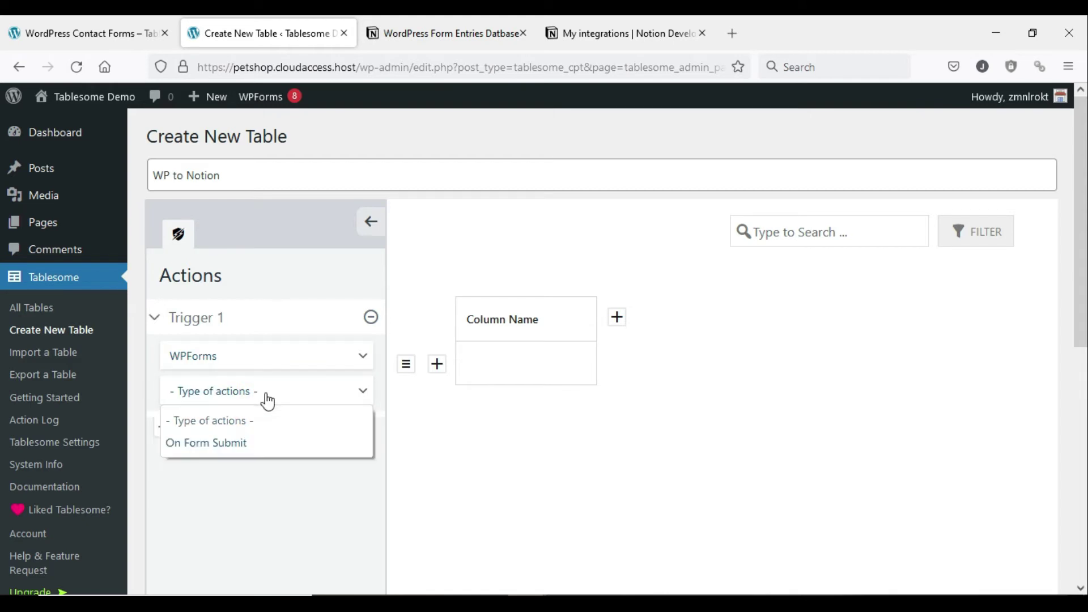
click(242, 441)
- Choose the New Years Party RSVP Form as the trigger's form
scroll(313, 334, down, 2)
click(287, 349)
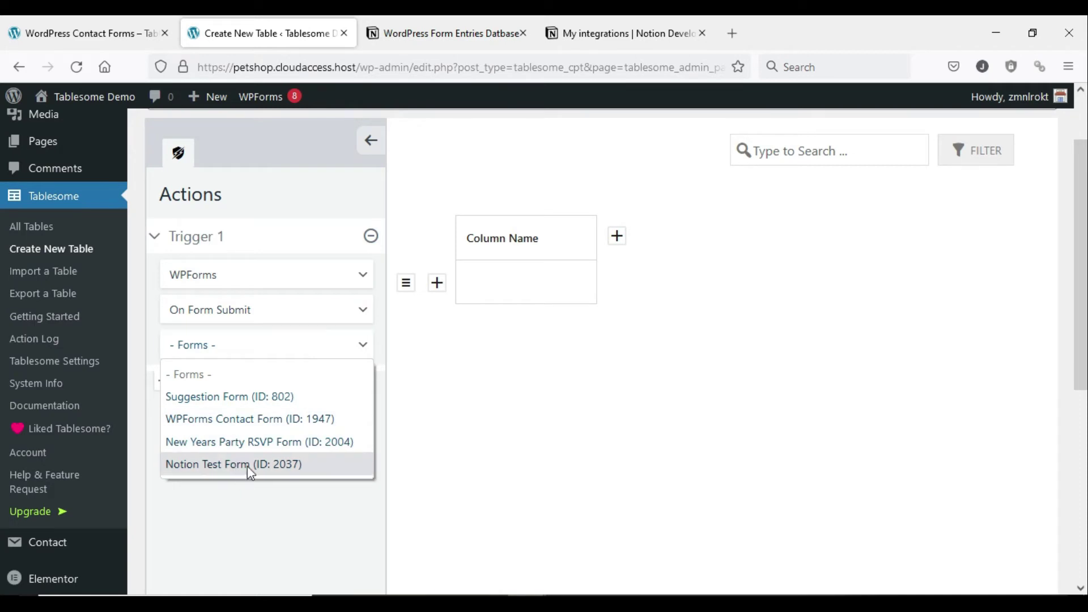
click(269, 448)
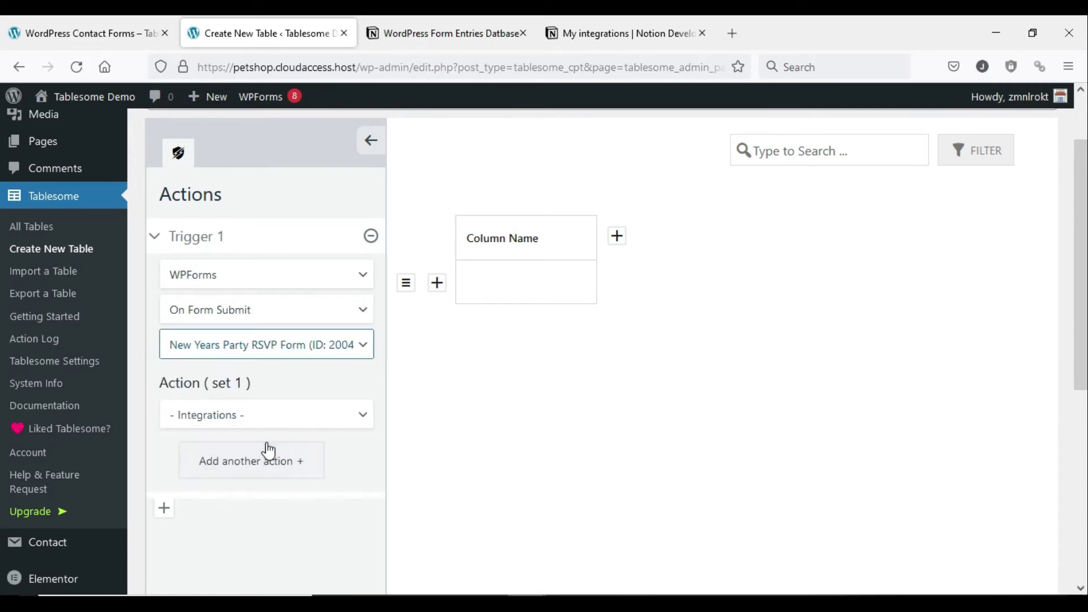
- Set the action to Notion's Add Record to Notion DB, targeting WordPress Form Entries Datbase
click(327, 425)
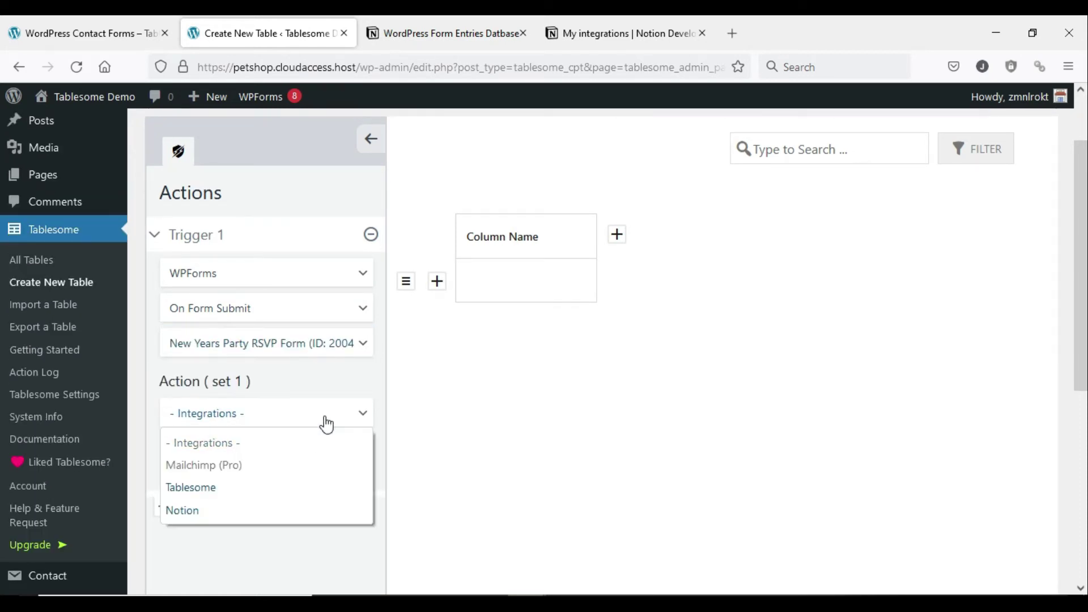
click(284, 510)
click(309, 458)
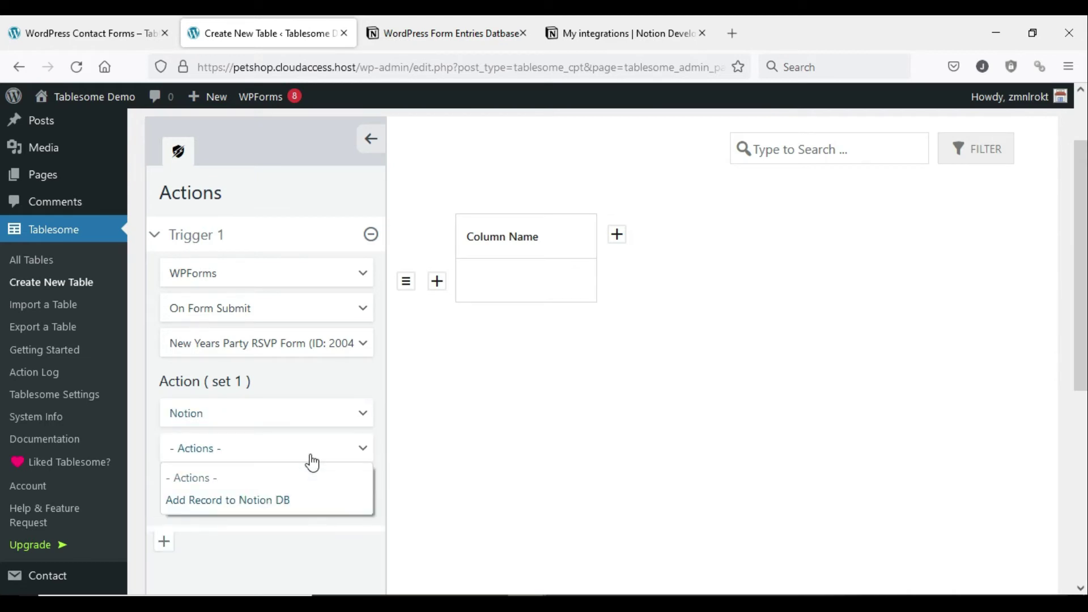
click(299, 502)
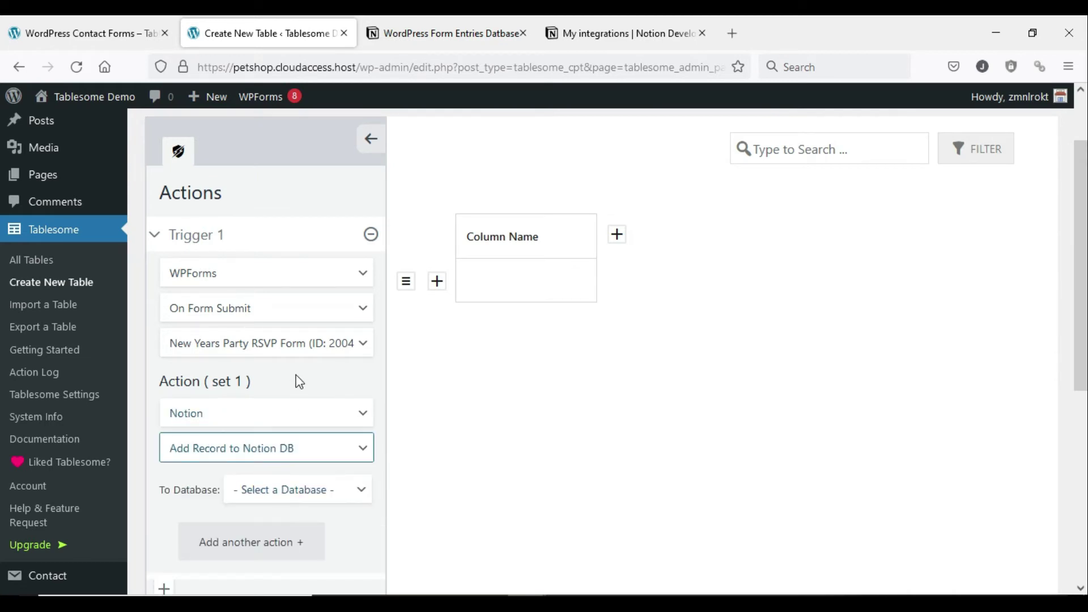
scroll(300, 382, down, 1)
scroll(300, 382, down, 4)
click(315, 254)
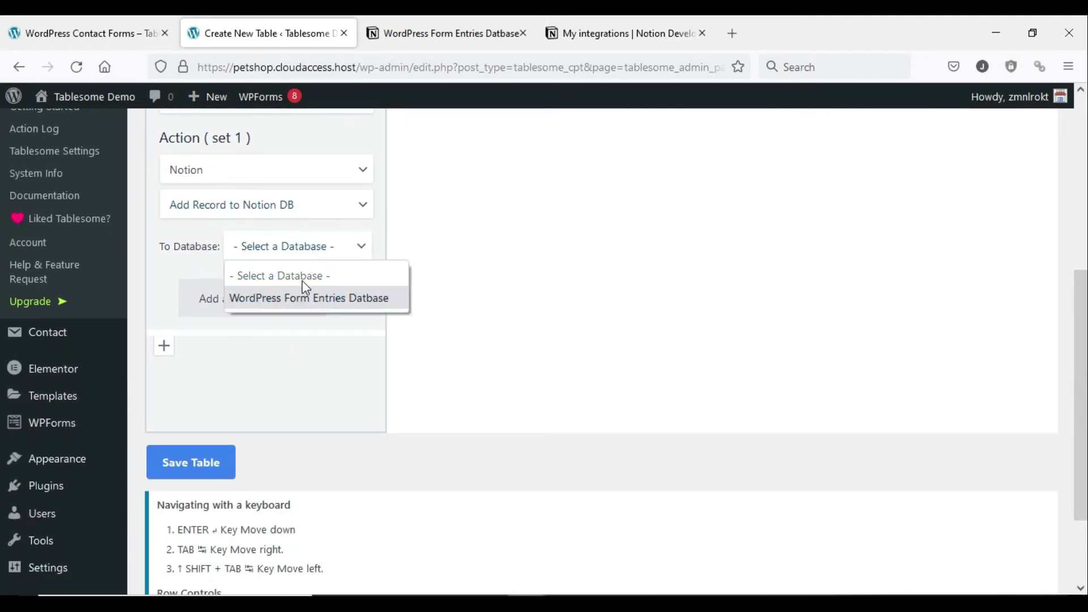
click(351, 311)
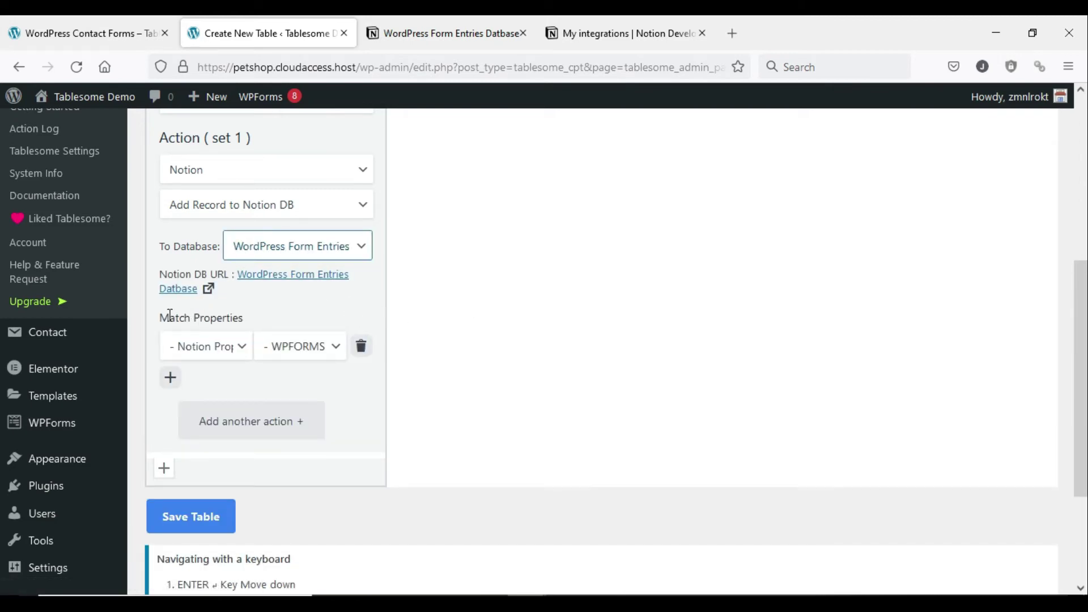
drag(169, 316, 248, 326)
click(272, 316)
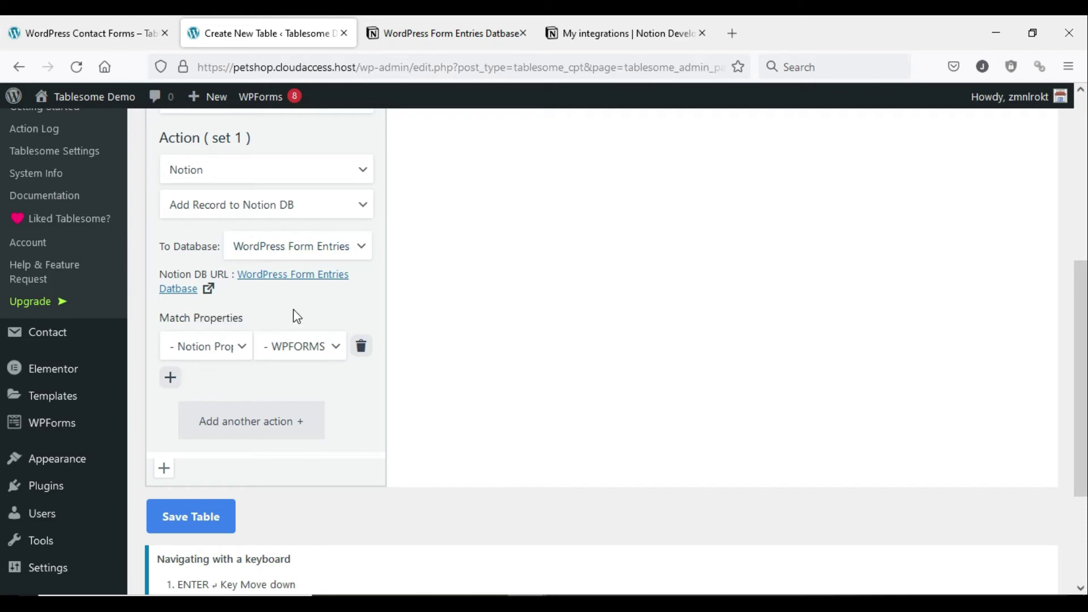
- Save the new table and dismiss the table-created confirmation
scroll(287, 347, down, 3)
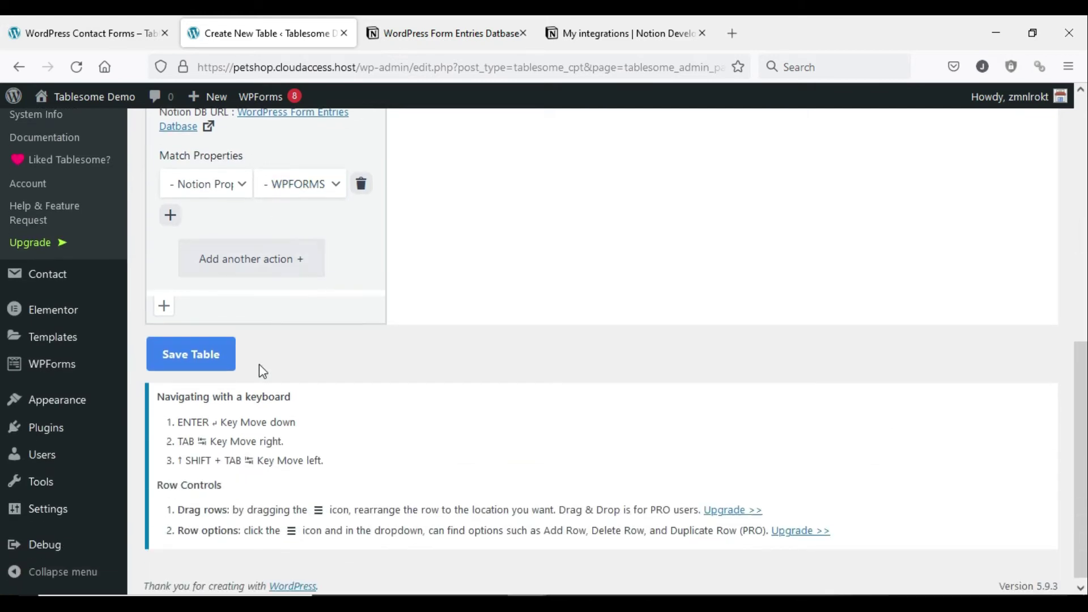
click(209, 359)
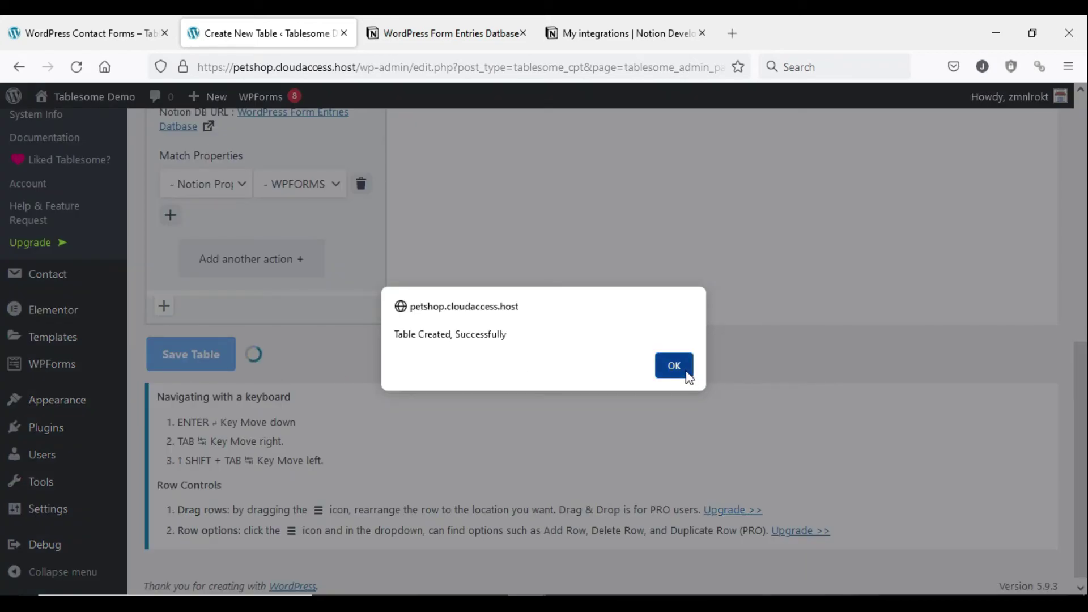
click(674, 365)
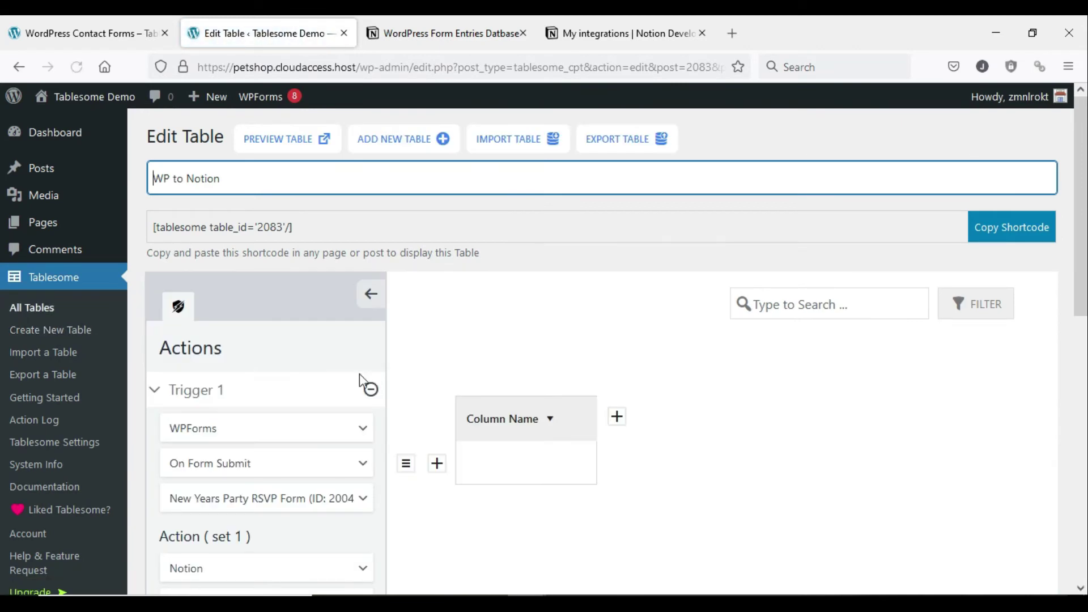
- Look at the Notion properties available under Match Properties without picking one
scroll(298, 329, down, 3)
scroll(299, 329, down, 5)
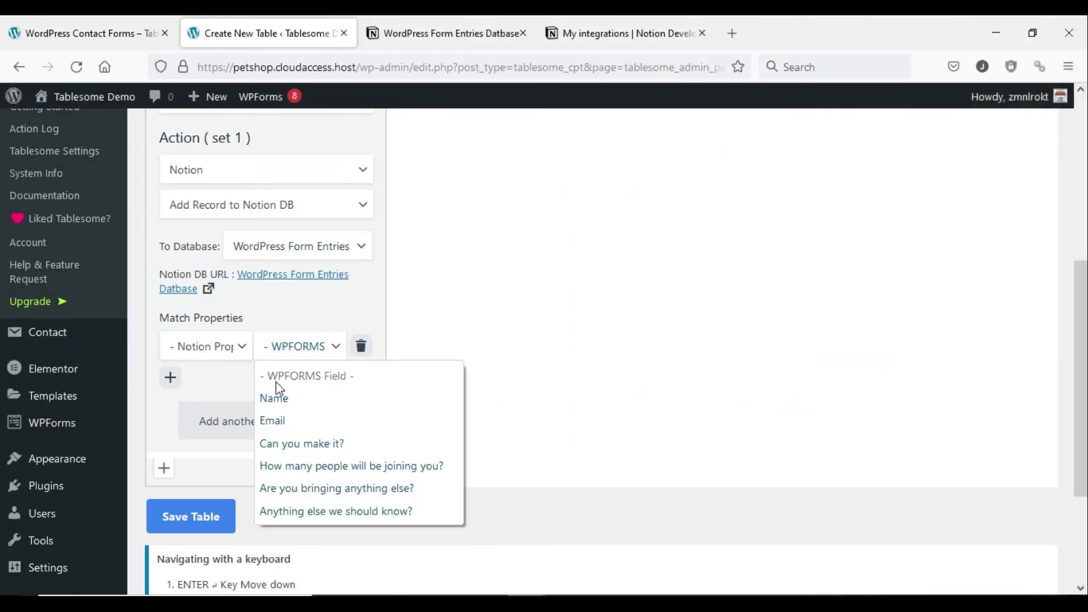
click(219, 353)
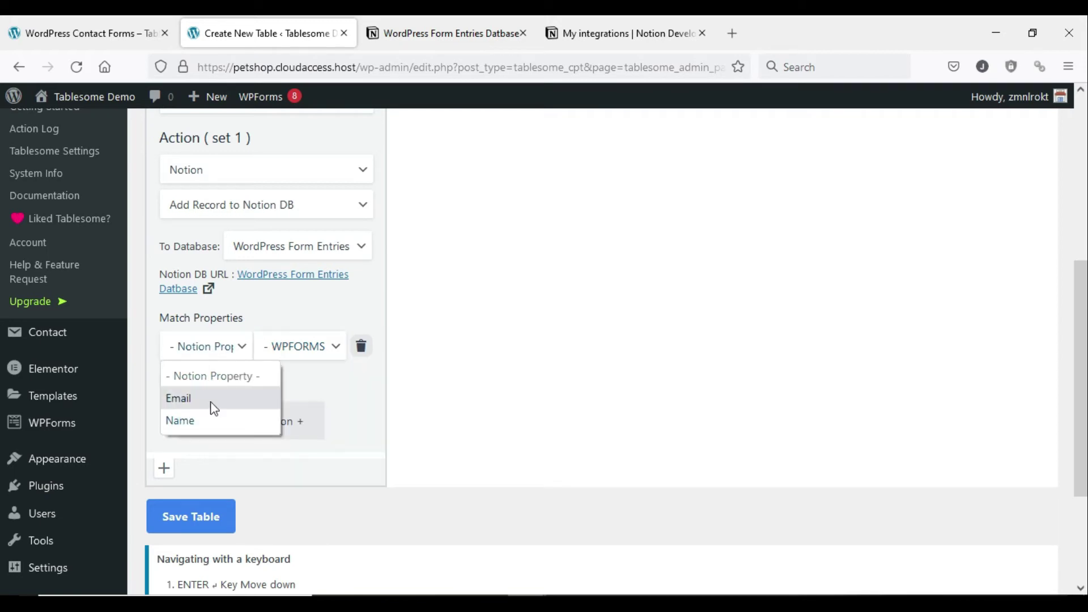
click(295, 324)
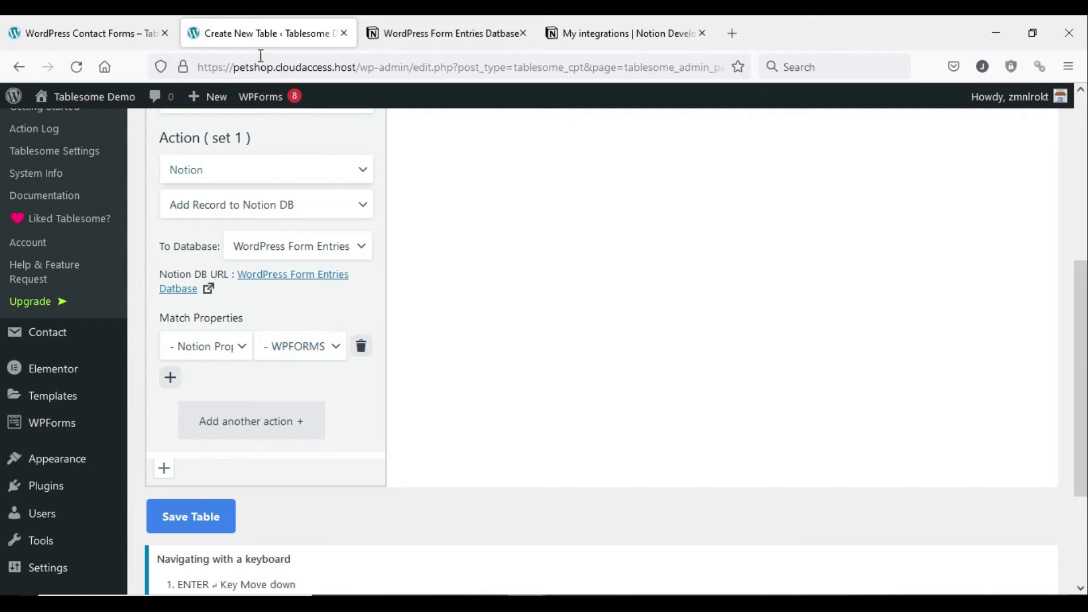
- Scroll through the RSVP form's questions, then return to the Notion form-entries database
click(113, 25)
scroll(258, 264, up, 4)
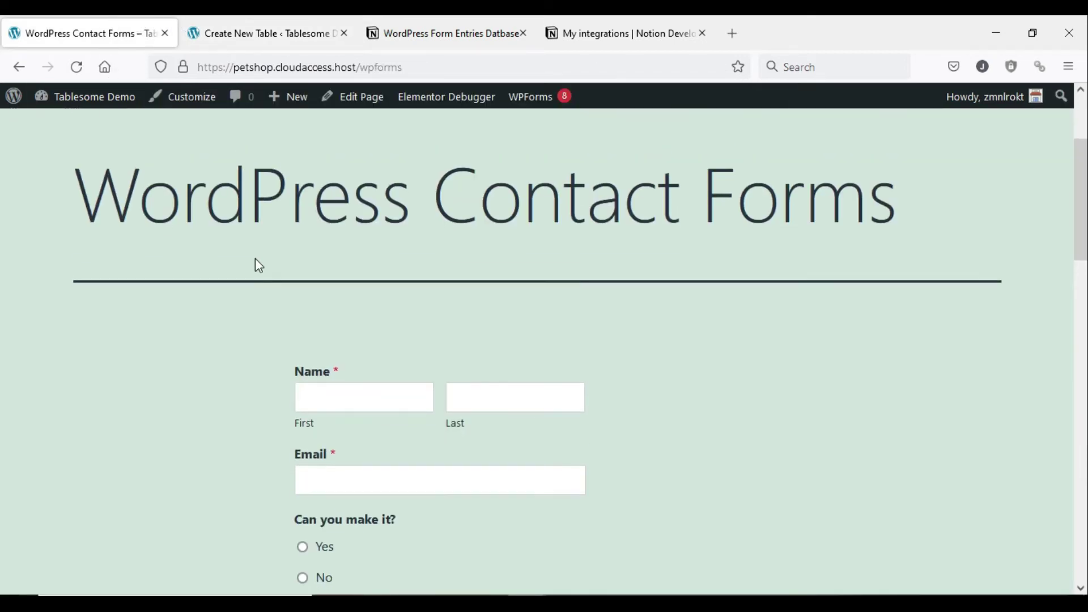
scroll(293, 289, down, 1)
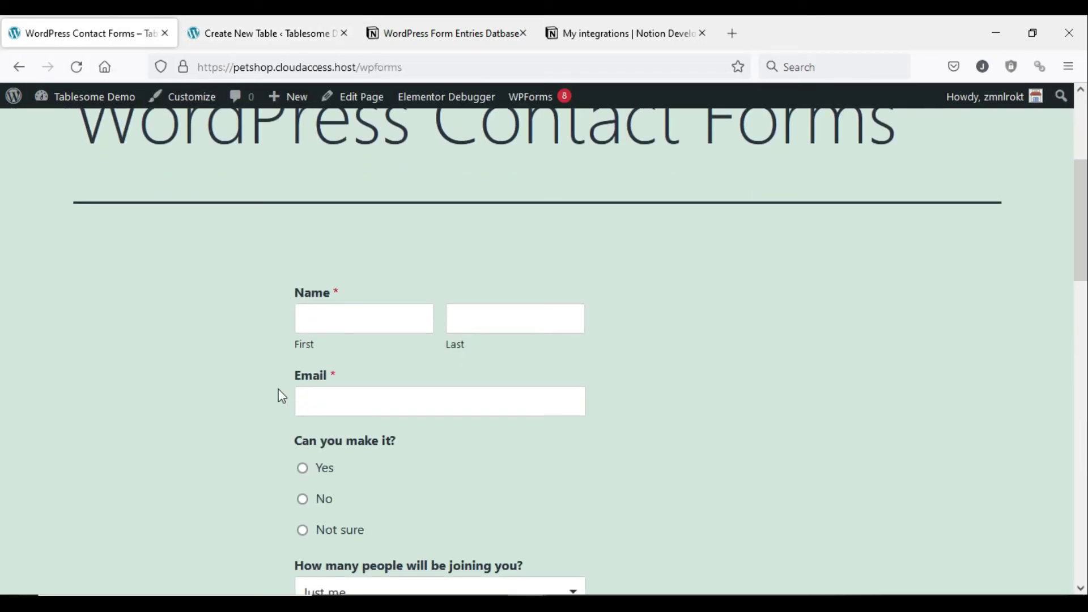
scroll(363, 413, down, 5)
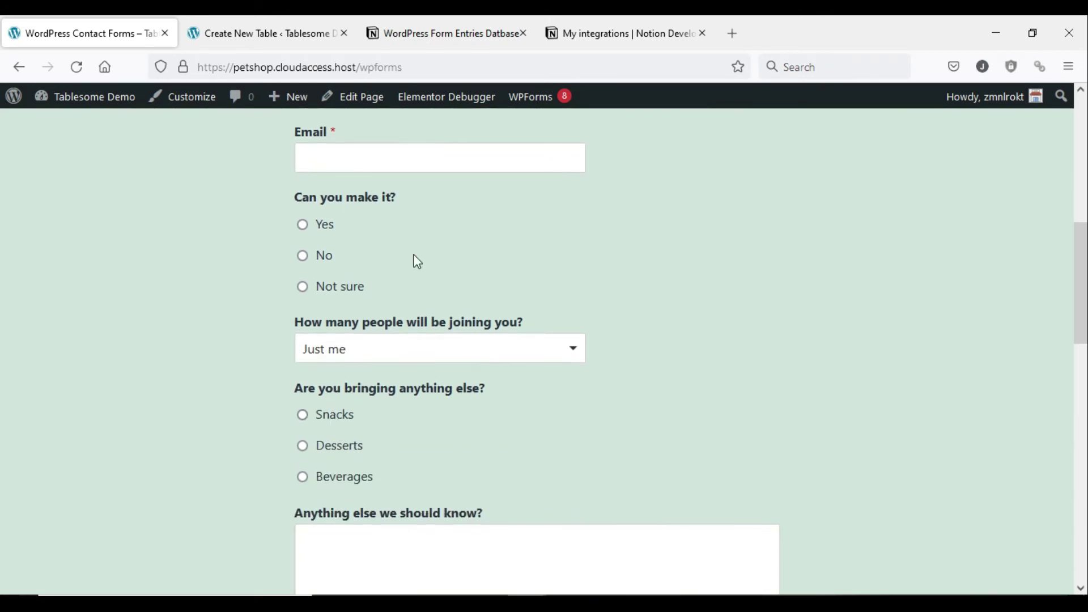
click(422, 26)
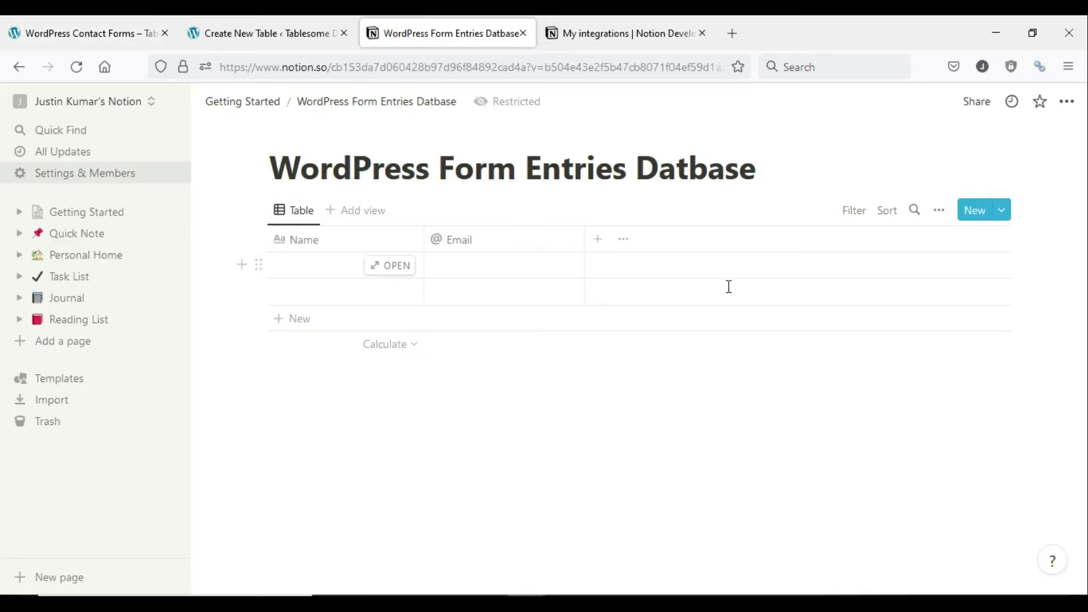
- Add a new property column to the form-entries database
click(601, 244)
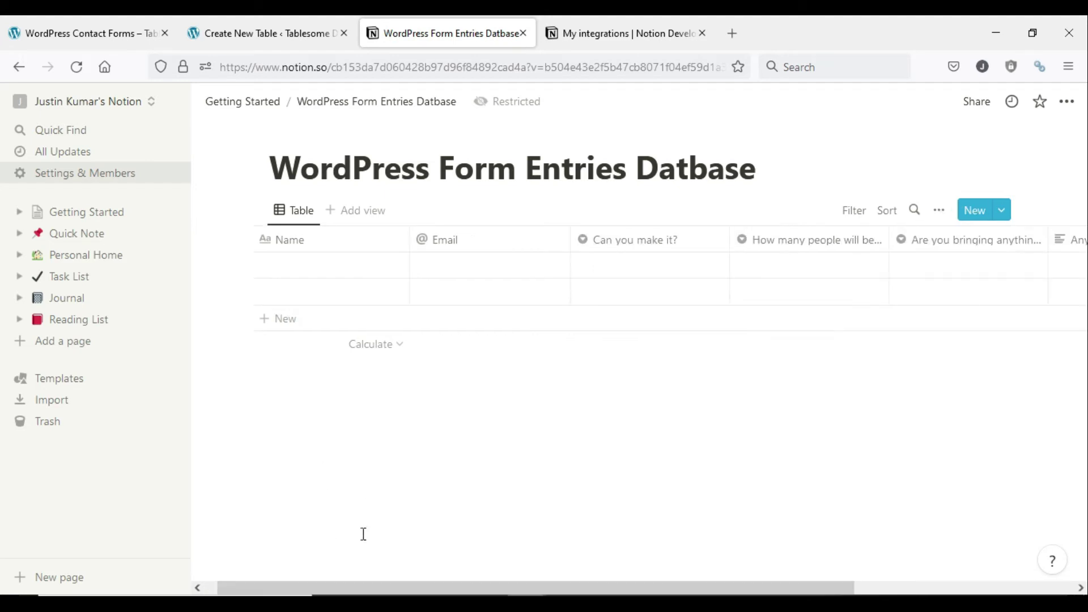
drag(340, 590, 600, 572)
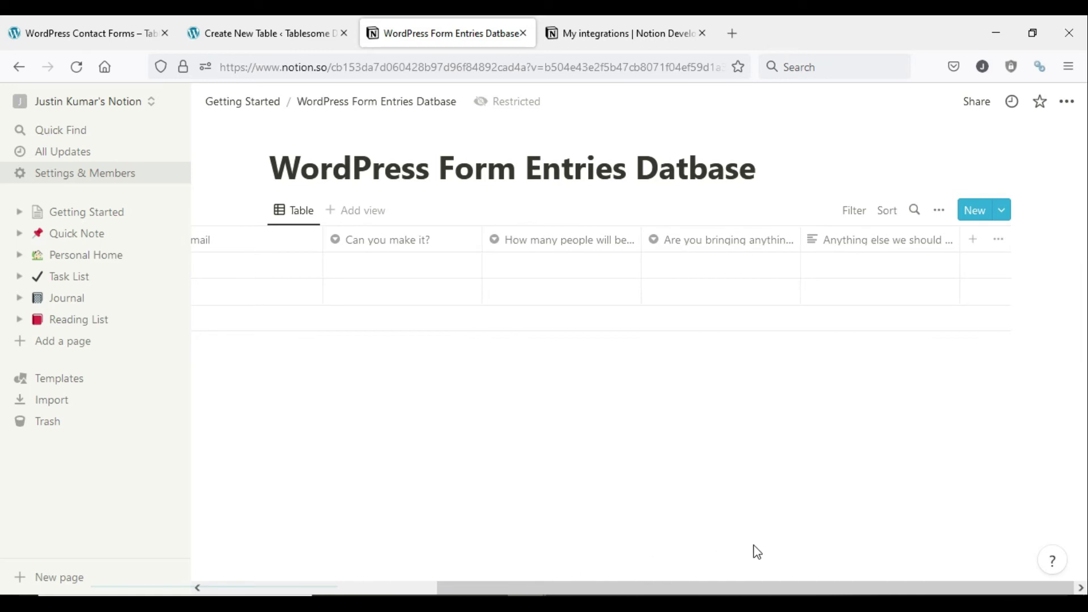
scroll(457, 572, left, 5)
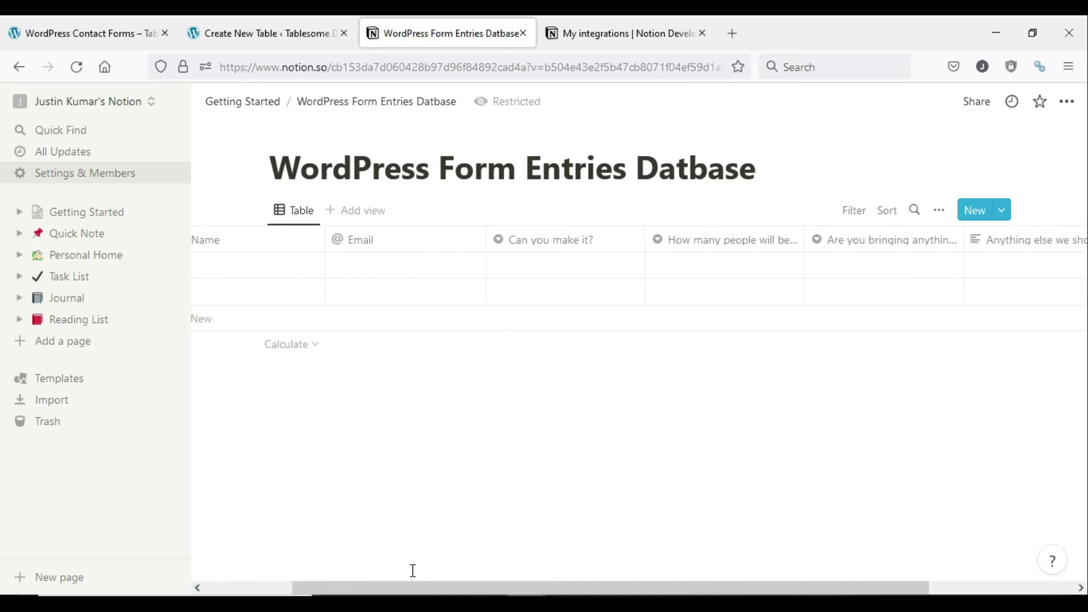
- Confirm the How many people will be joining you? column's type stays Select
click(676, 240)
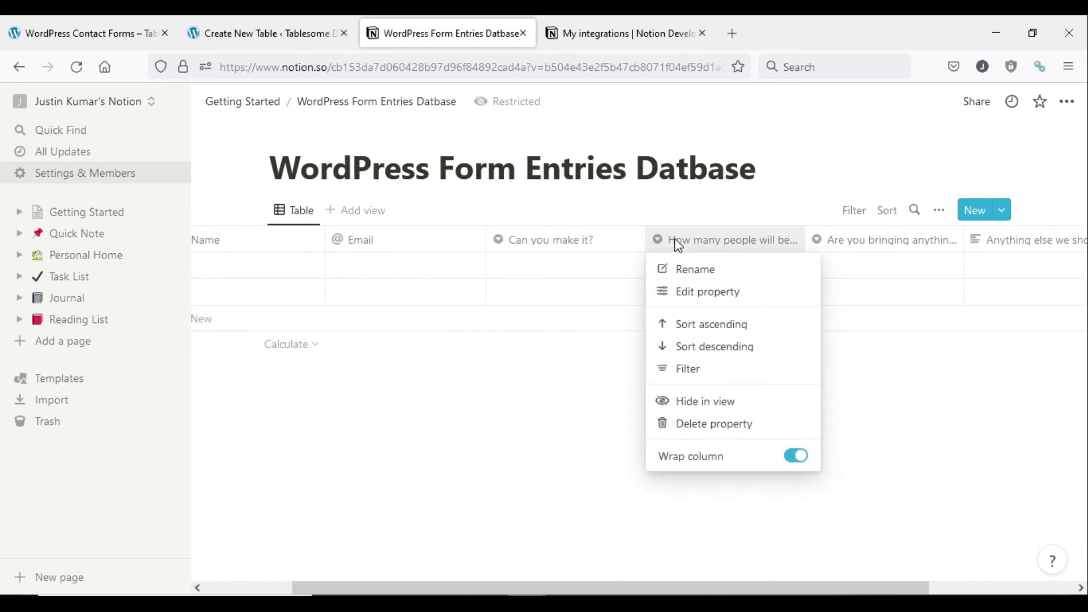
click(668, 299)
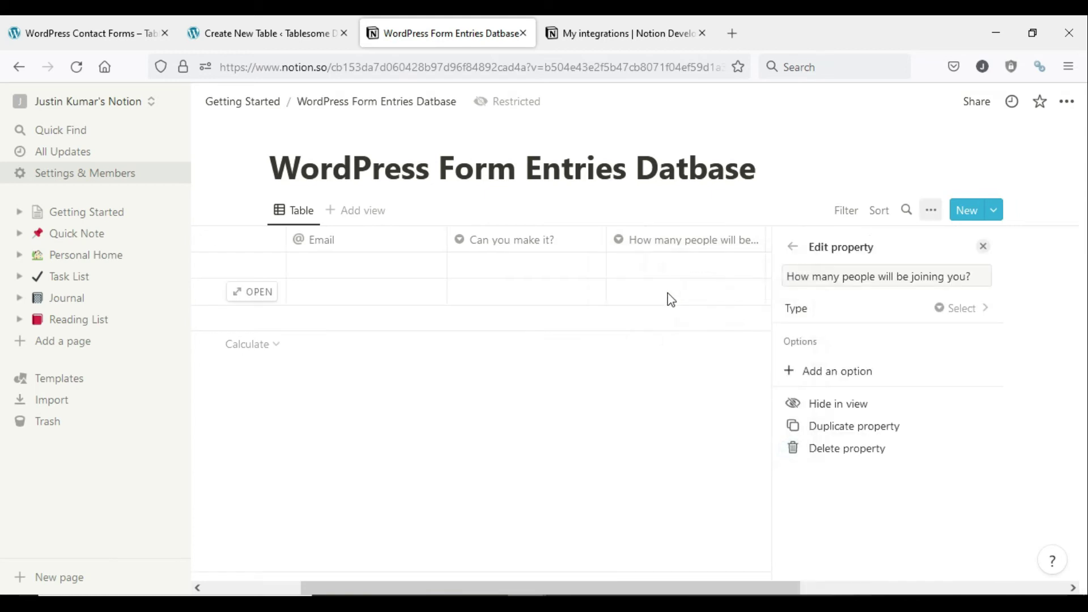
click(882, 313)
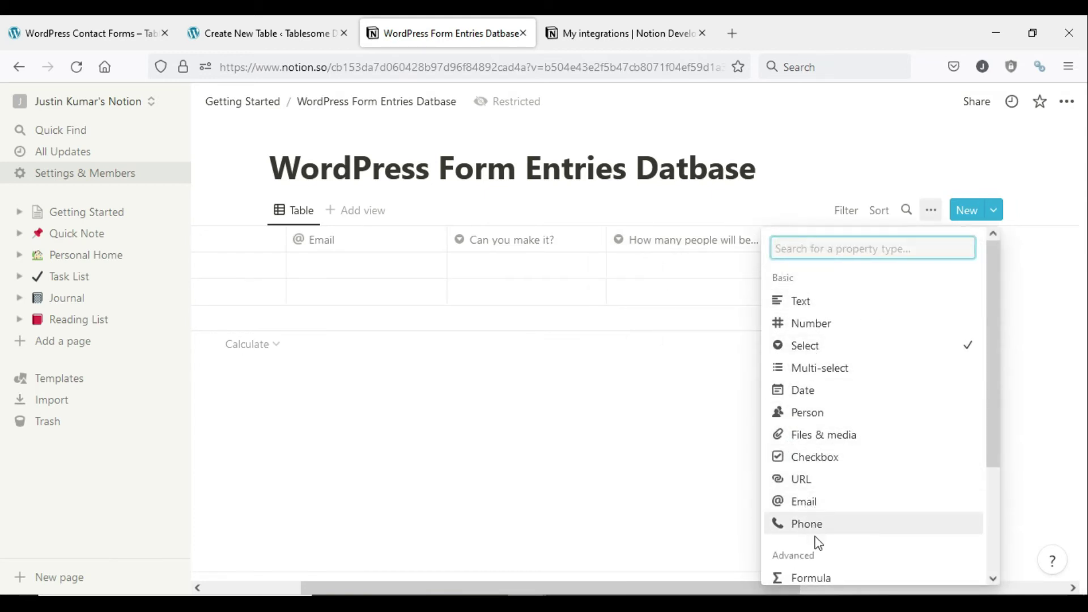
click(878, 358)
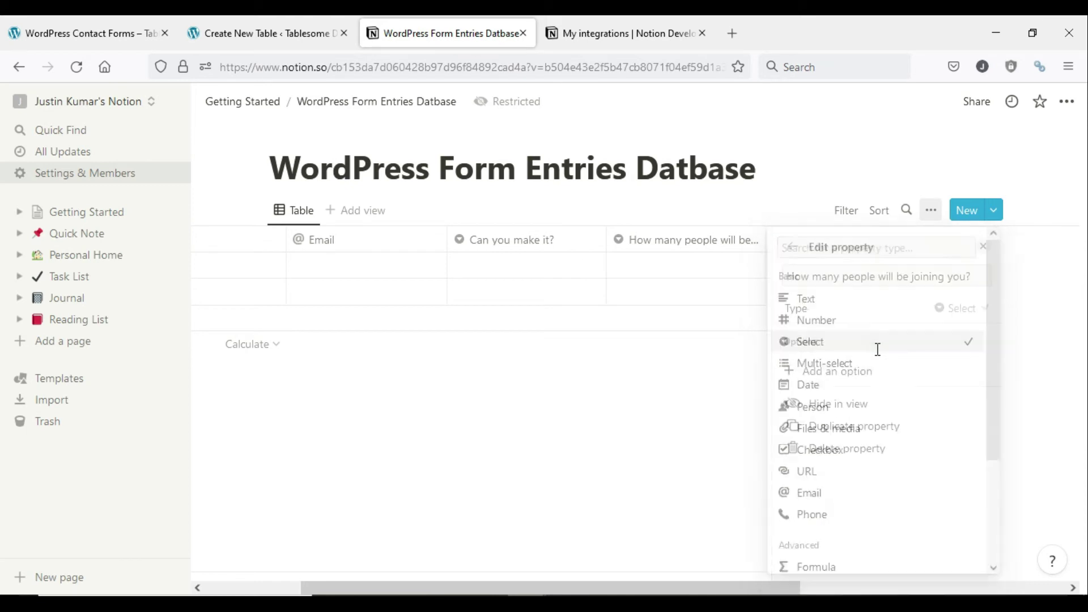
click(696, 392)
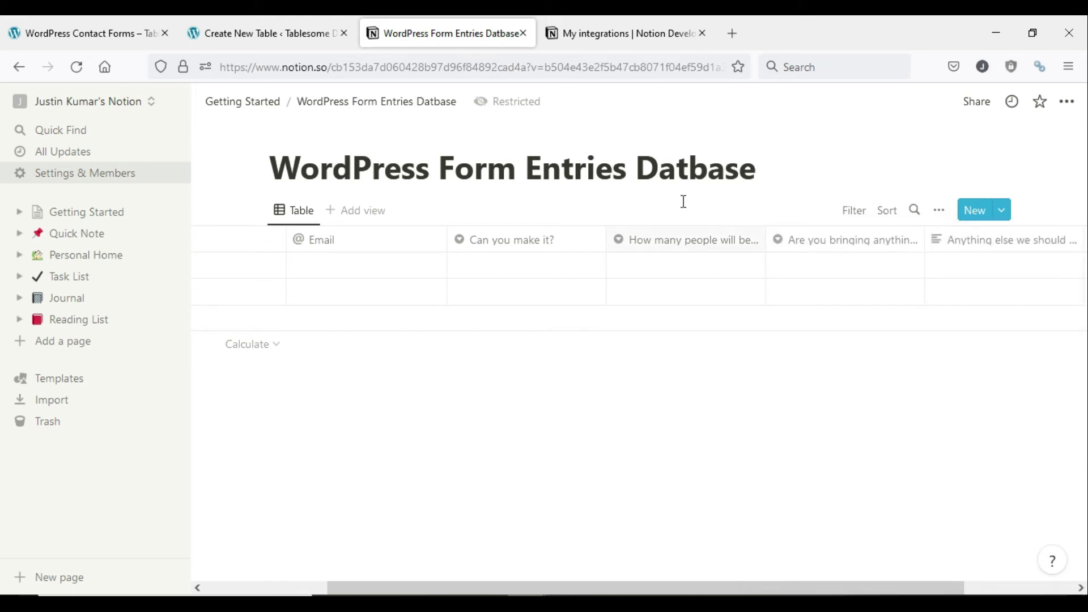
- Map the Notion Name and Email properties to the form's Name and Email fields
click(289, 17)
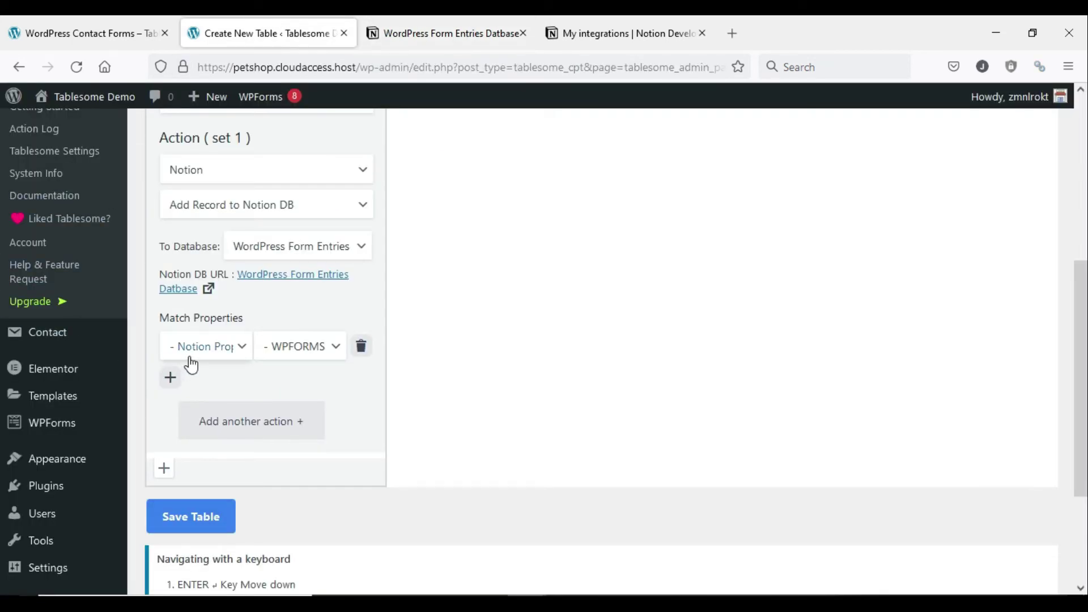
click(222, 351)
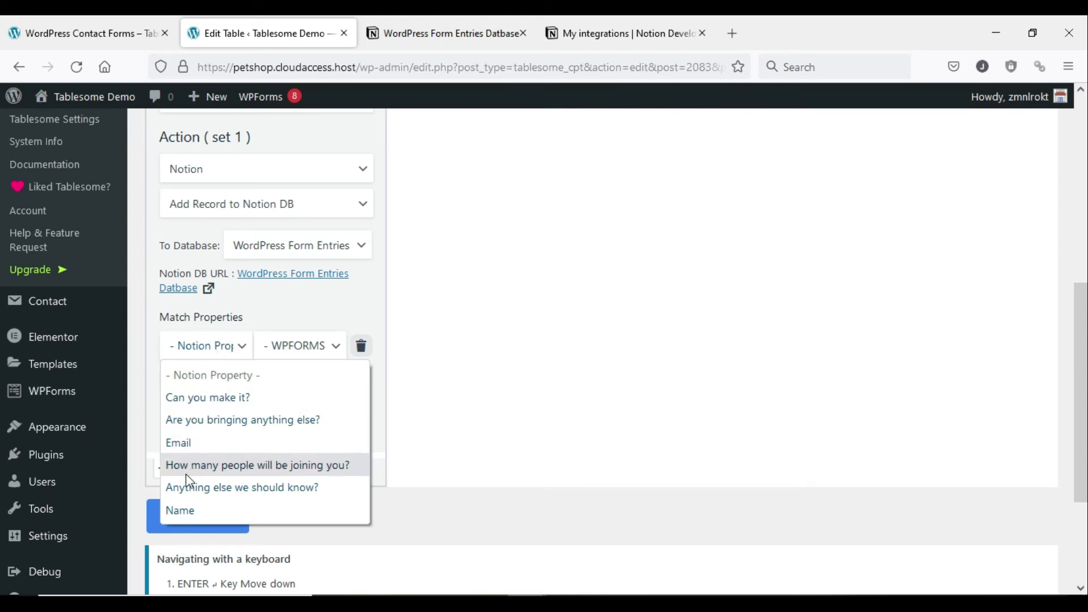
click(182, 507)
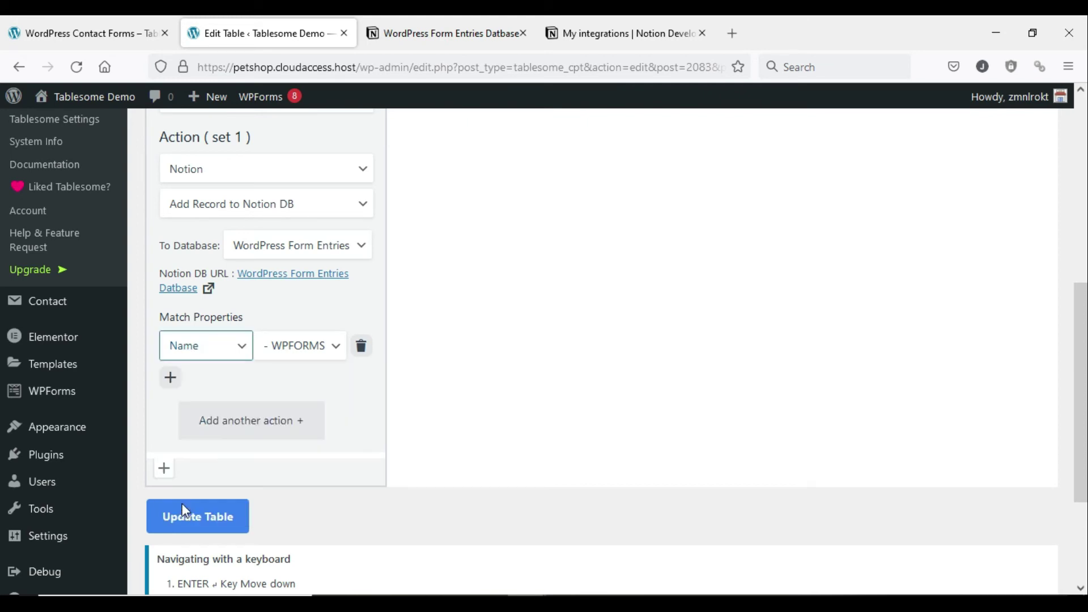
click(275, 359)
click(292, 403)
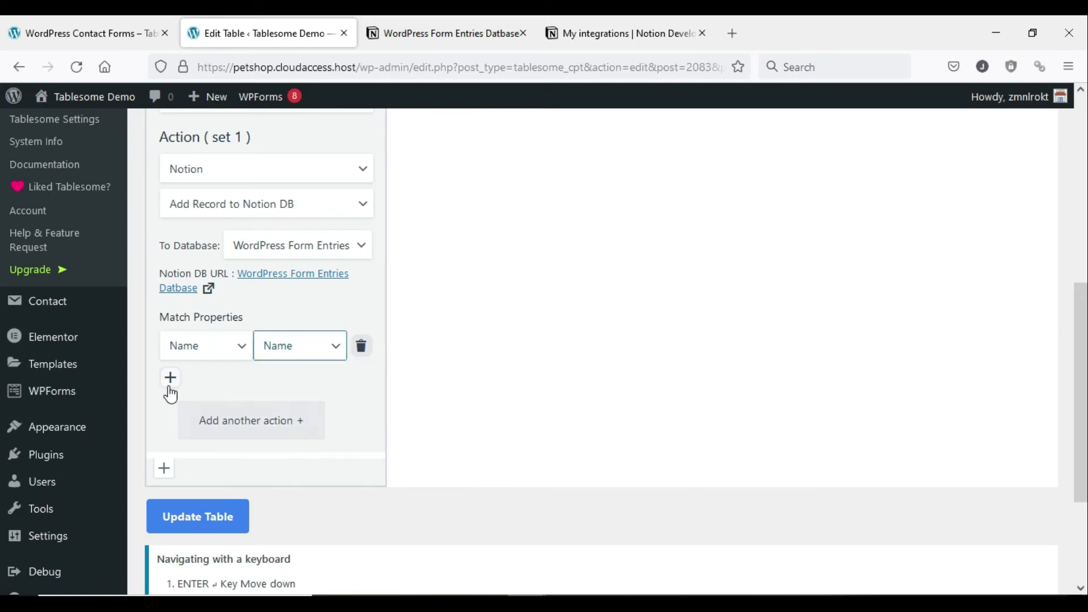
click(179, 386)
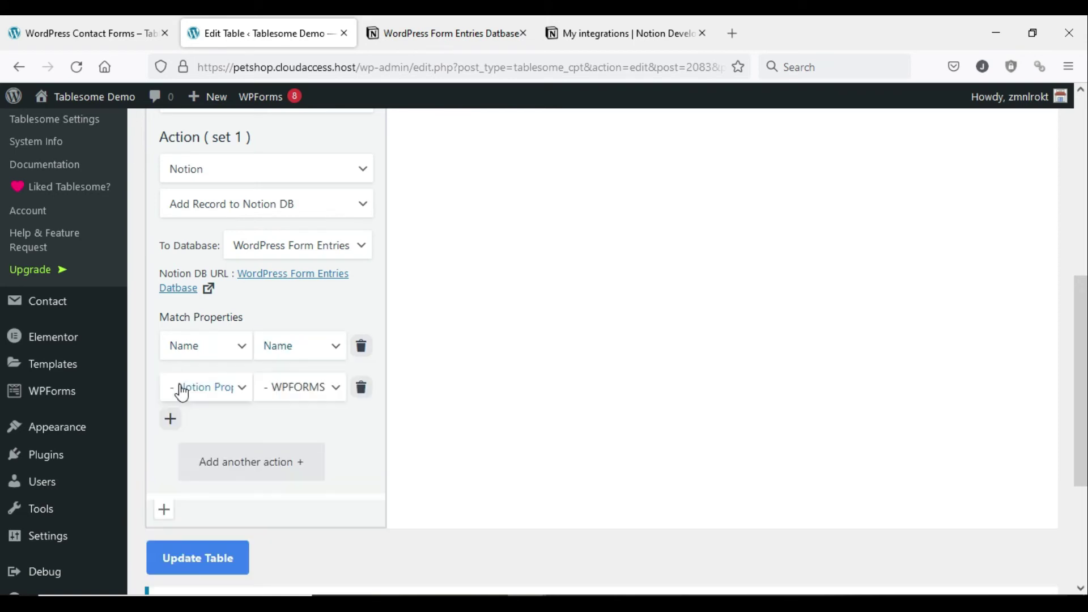
click(195, 388)
click(203, 486)
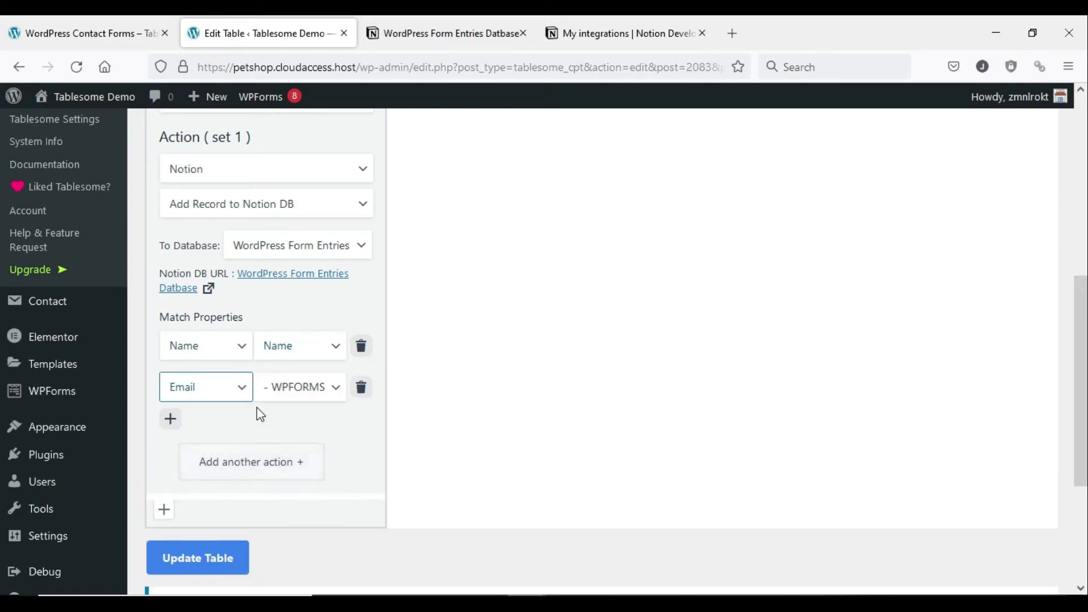
click(275, 390)
click(267, 462)
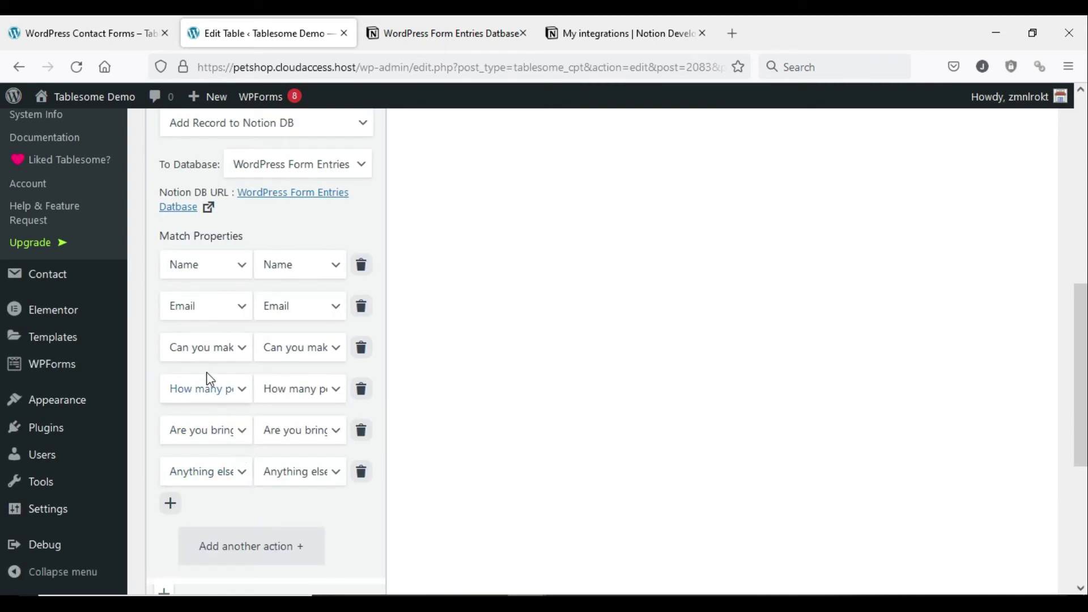
- Update the table with the new mappings and dismiss the confirmation
scroll(204, 377, up, 1)
scroll(198, 371, up, 1)
scroll(227, 453, down, 4)
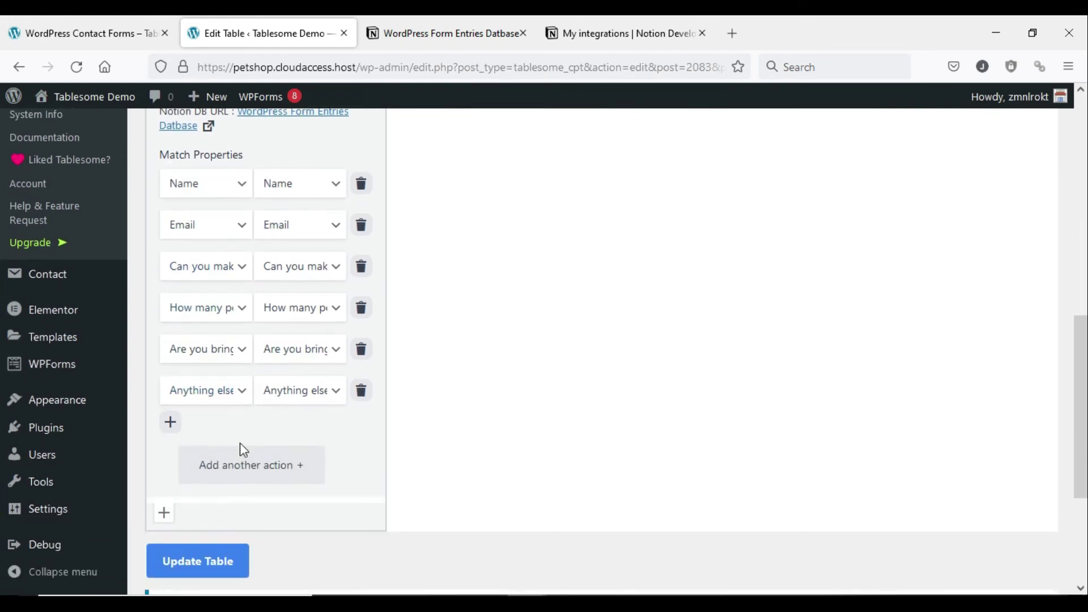
scroll(246, 371, down, 3)
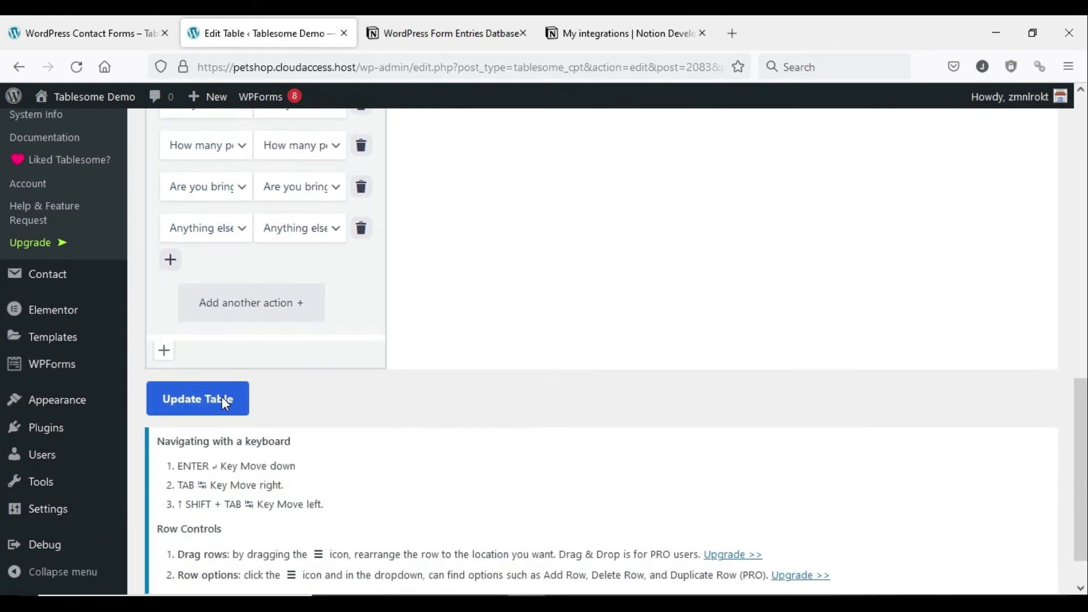
click(226, 404)
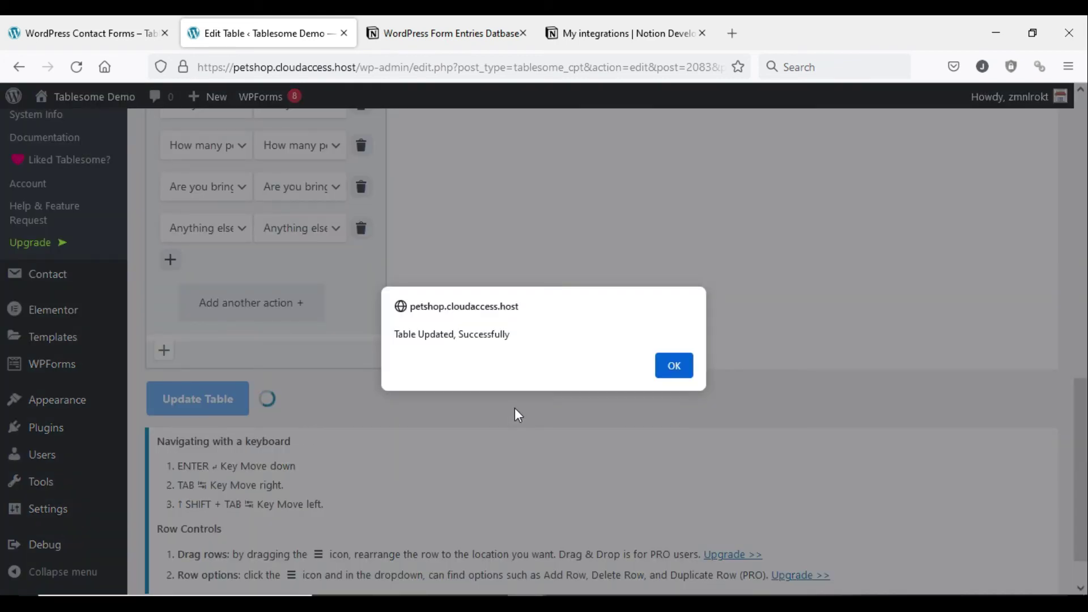
click(676, 366)
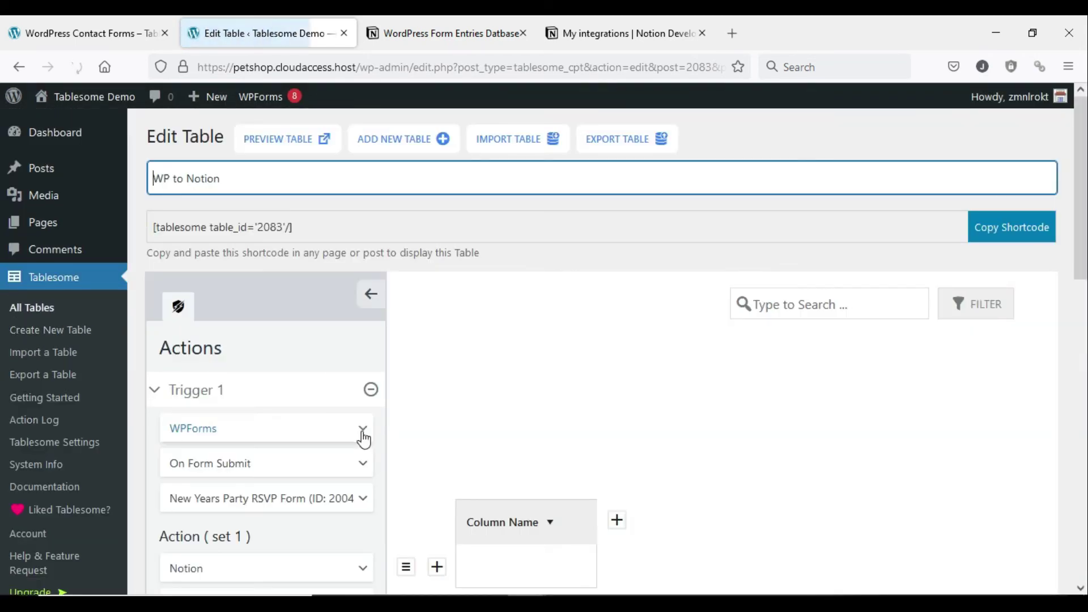
- Switch back to the RSVP form page and bring up its reload option
scroll(365, 439, down, 3)
scroll(367, 441, down, 8)
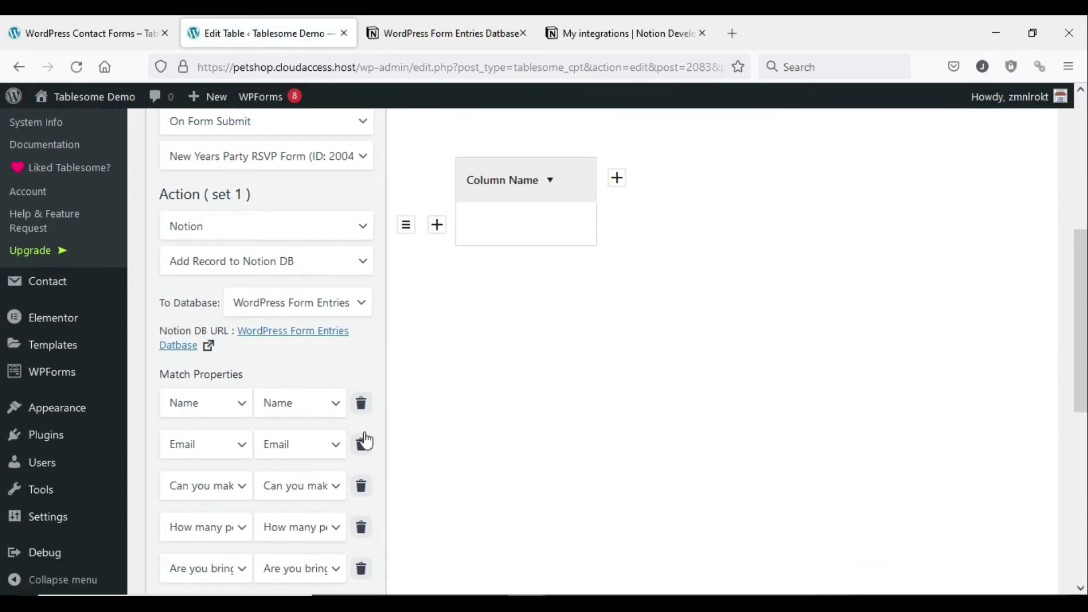
scroll(369, 439, up, 8)
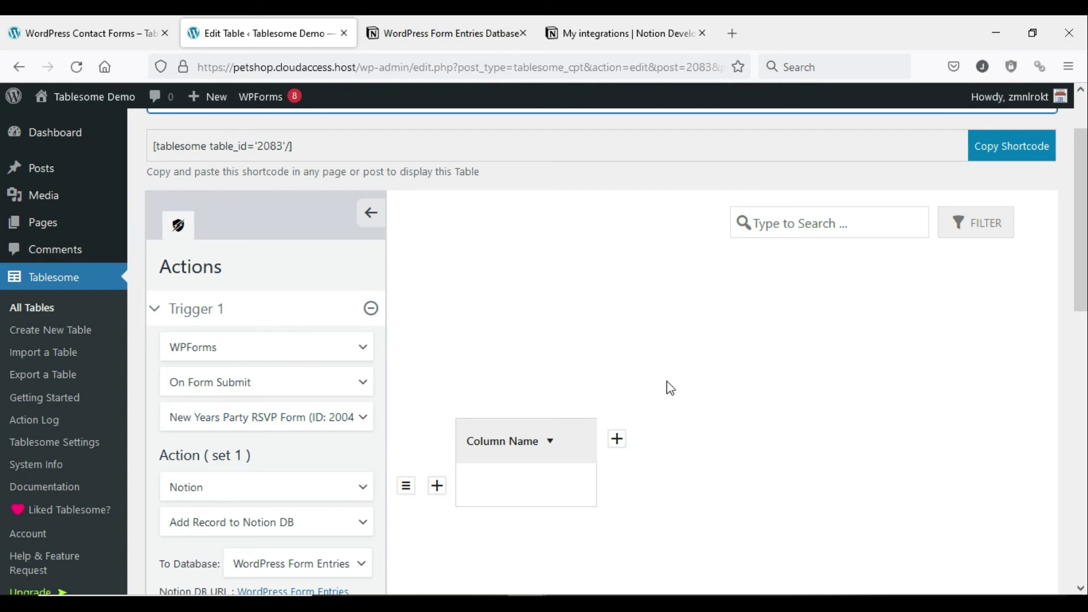
scroll(668, 386, up, 2)
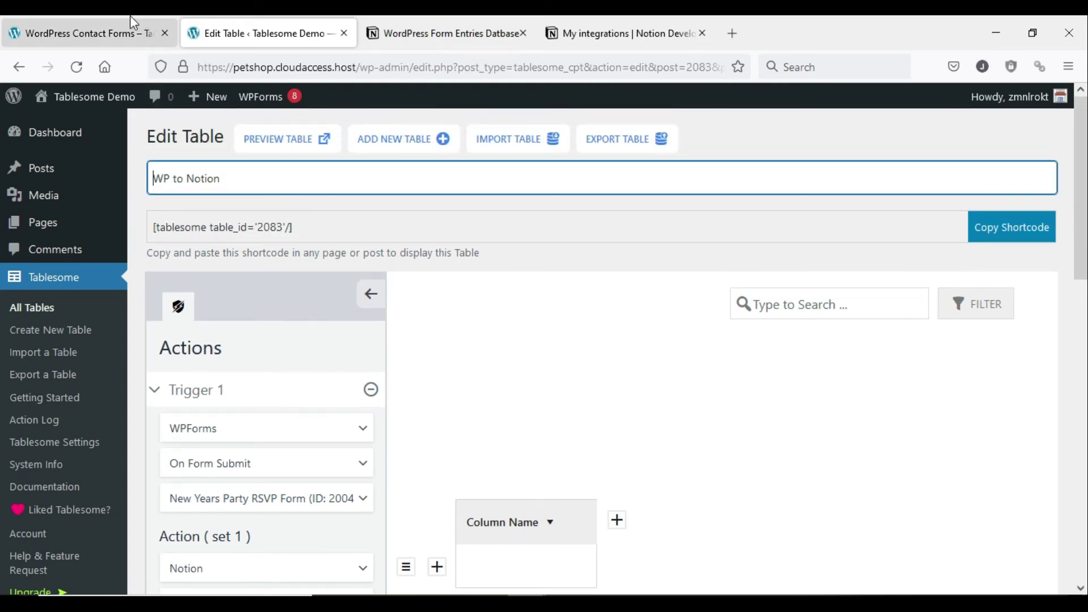
click(127, 33)
scroll(159, 239, up, 5)
right_click(250, 124)
- Reload the form and enter a test guest's first name and email
click(349, 134)
scroll(453, 188, down, 3)
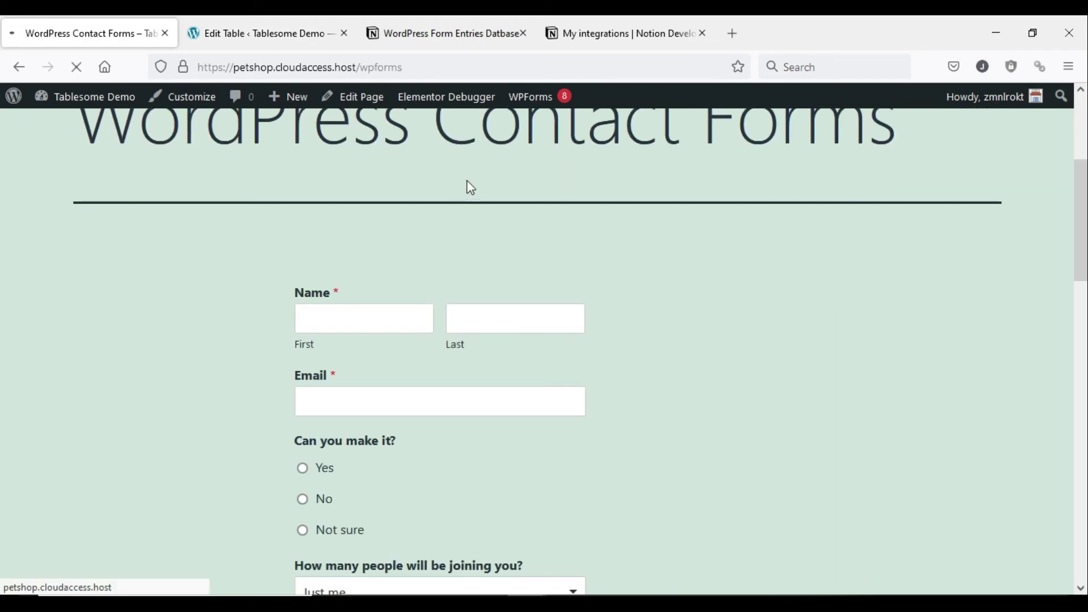
scroll(471, 187, up, 3)
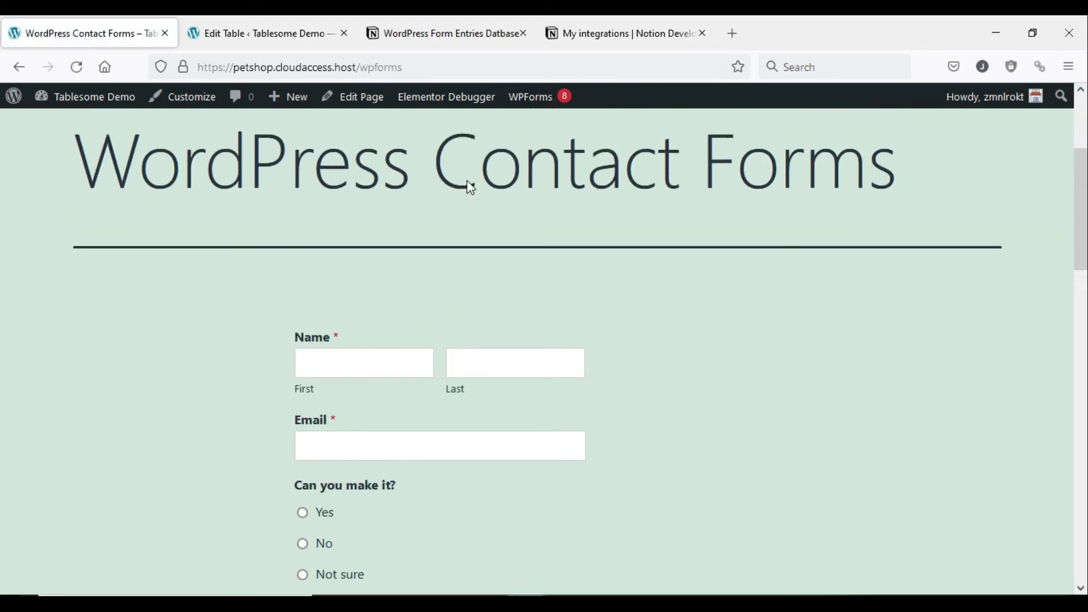
click(366, 408)
text(Johnny)
click(527, 397)
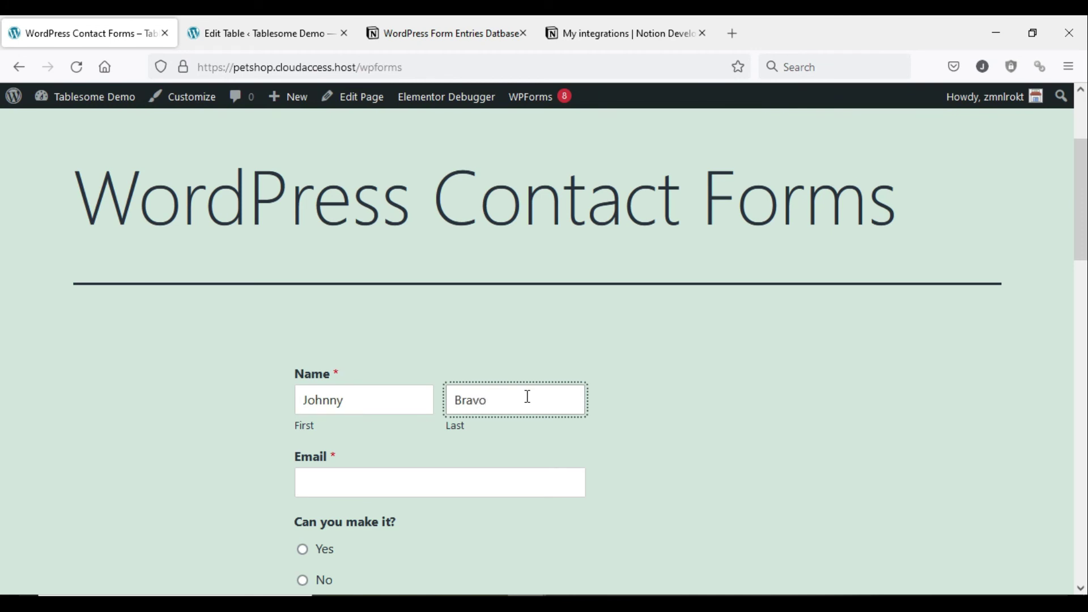
click(371, 490)
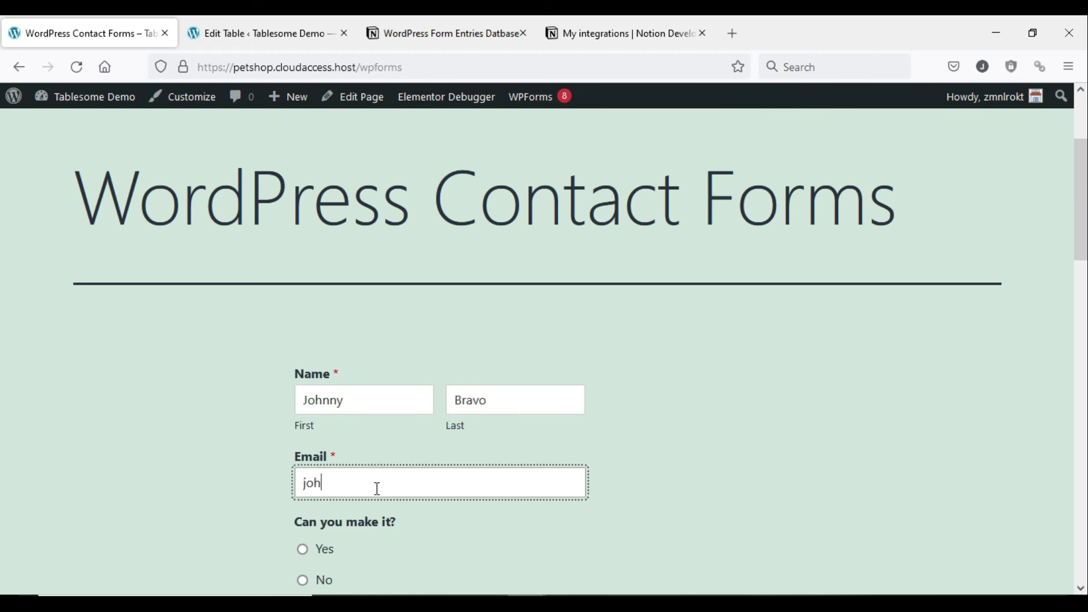
- Answer Yes, choose +4 or more guests, tick Beverages, and submit the RSVP
scroll(340, 494, down, 2)
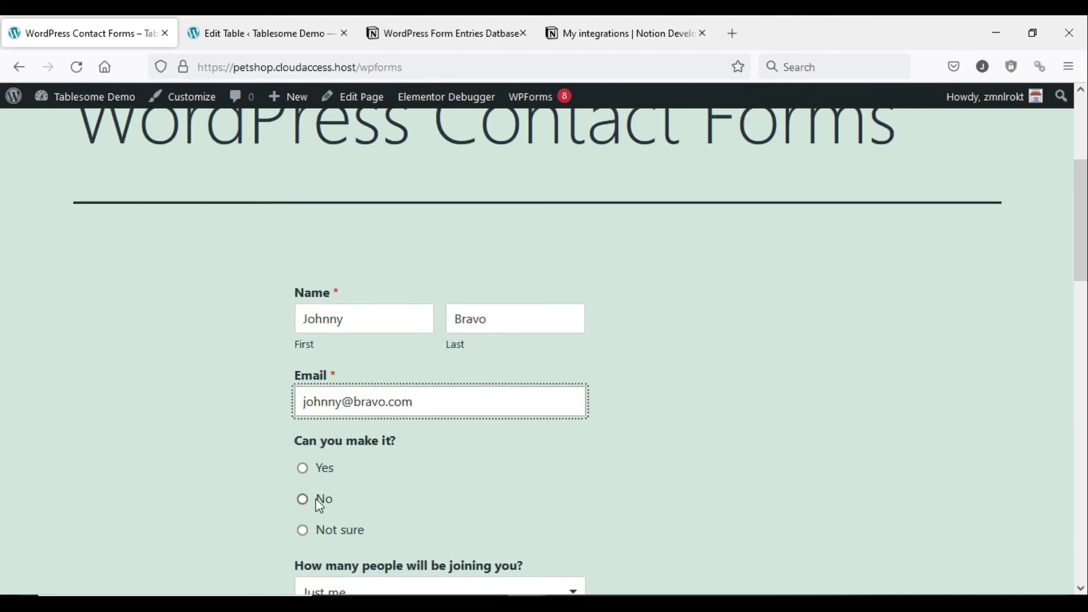
click(303, 467)
scroll(624, 453, down, 5)
click(493, 352)
click(412, 482)
click(304, 478)
scroll(458, 434, down, 4)
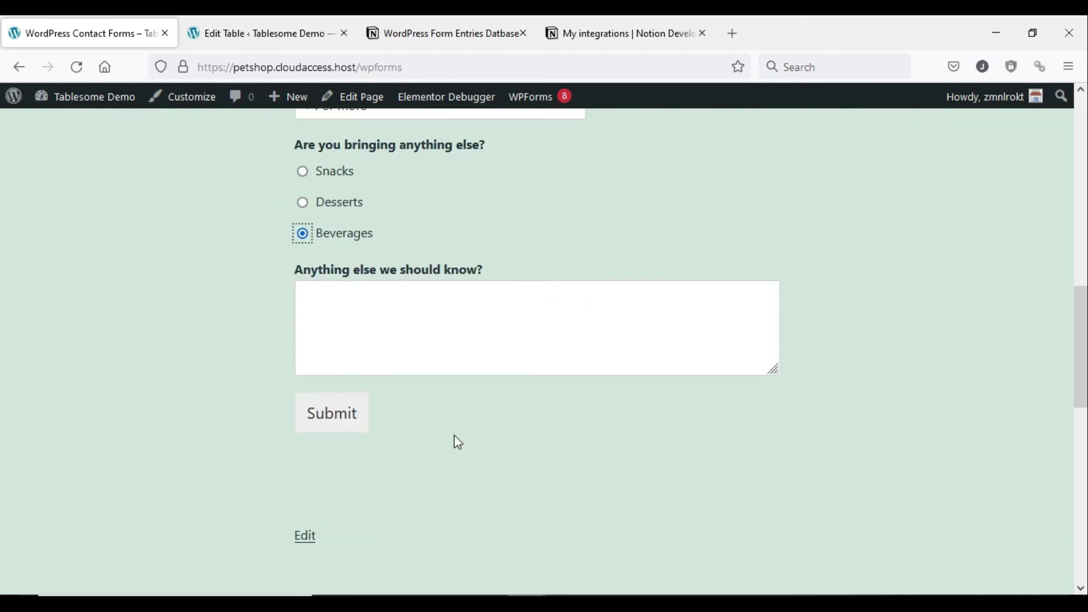
click(442, 321)
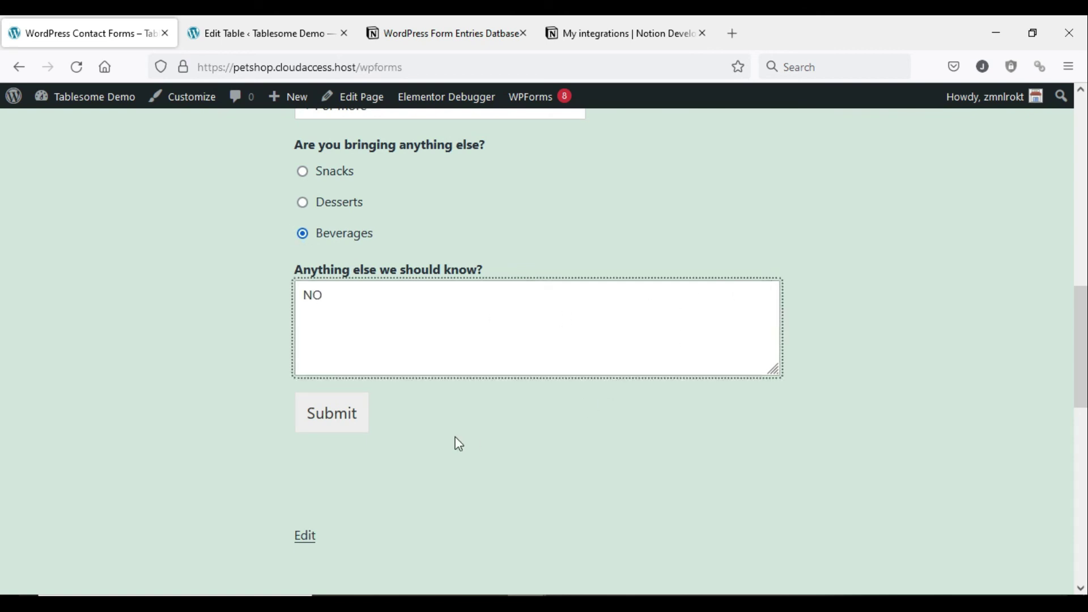
click(356, 419)
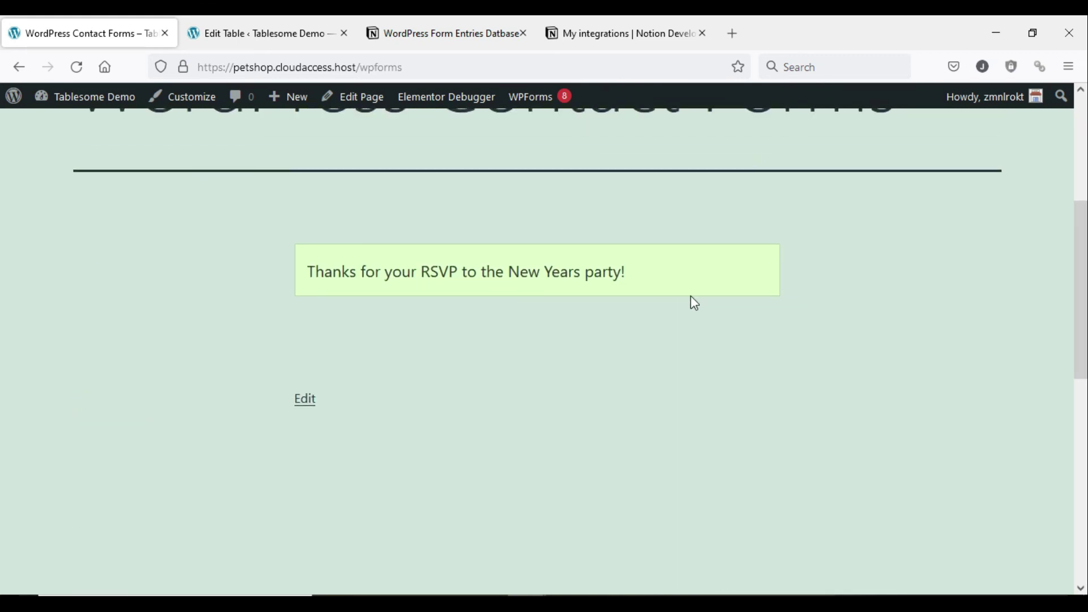
scroll(692, 302, up, 2)
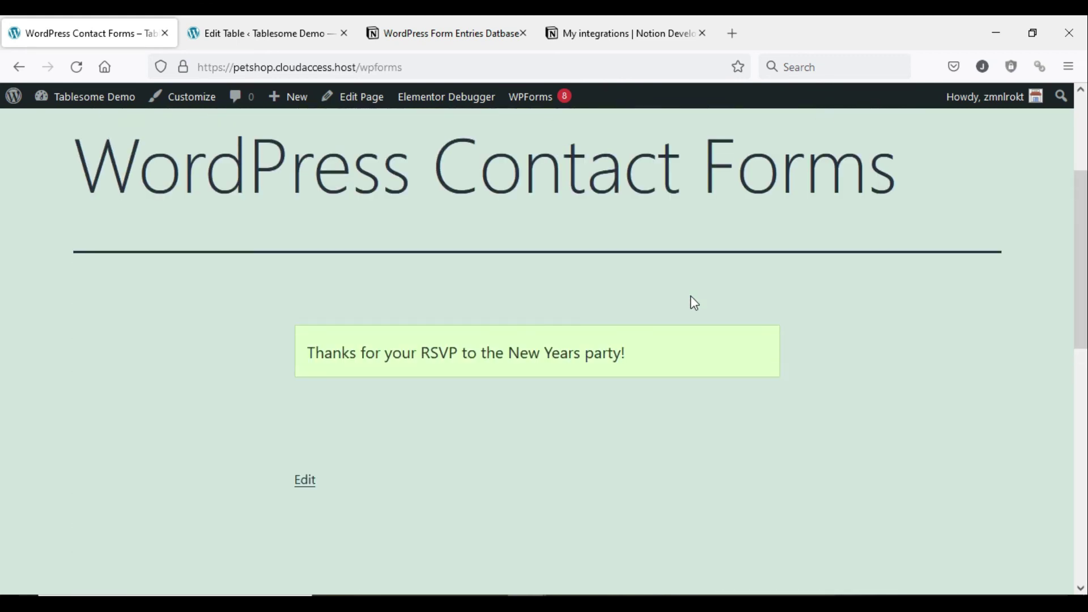
- Switch to the Notion database and scroll across the new entry's columns
click(423, 46)
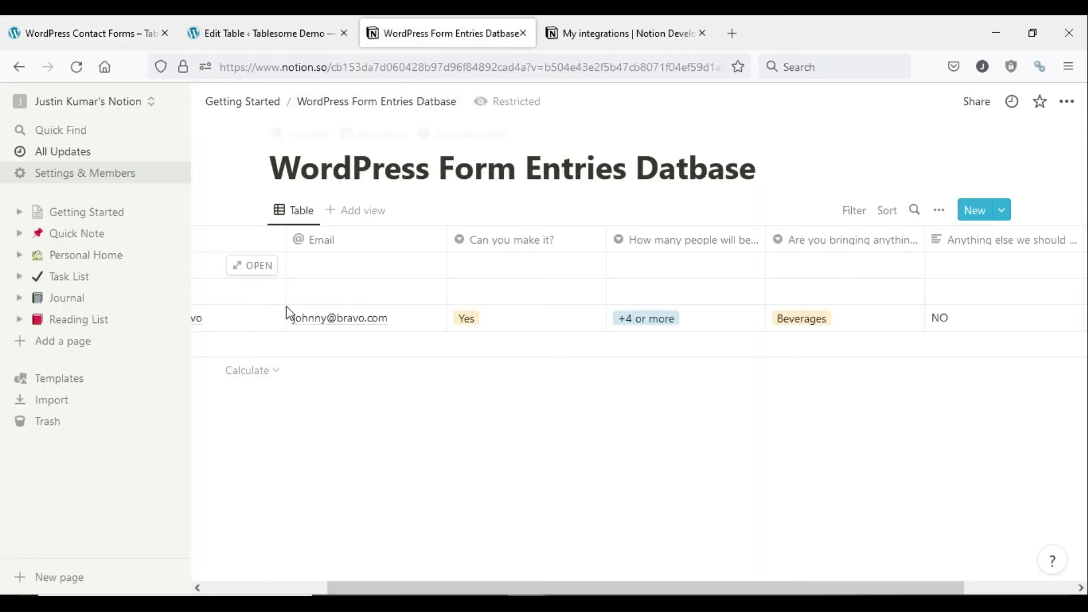
drag(365, 586, 217, 579)
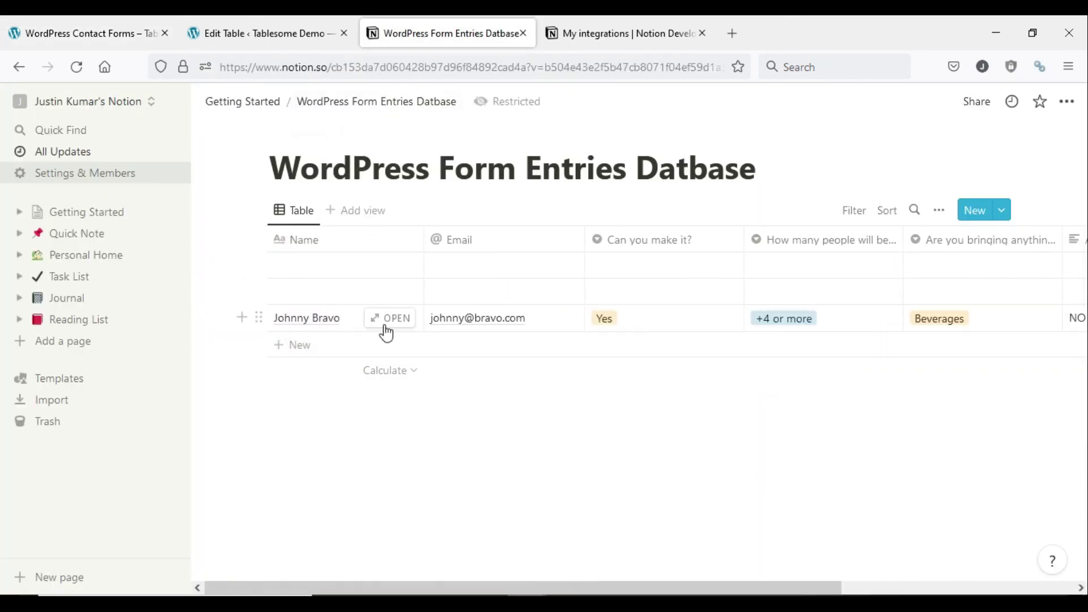
drag(616, 589, 892, 564)
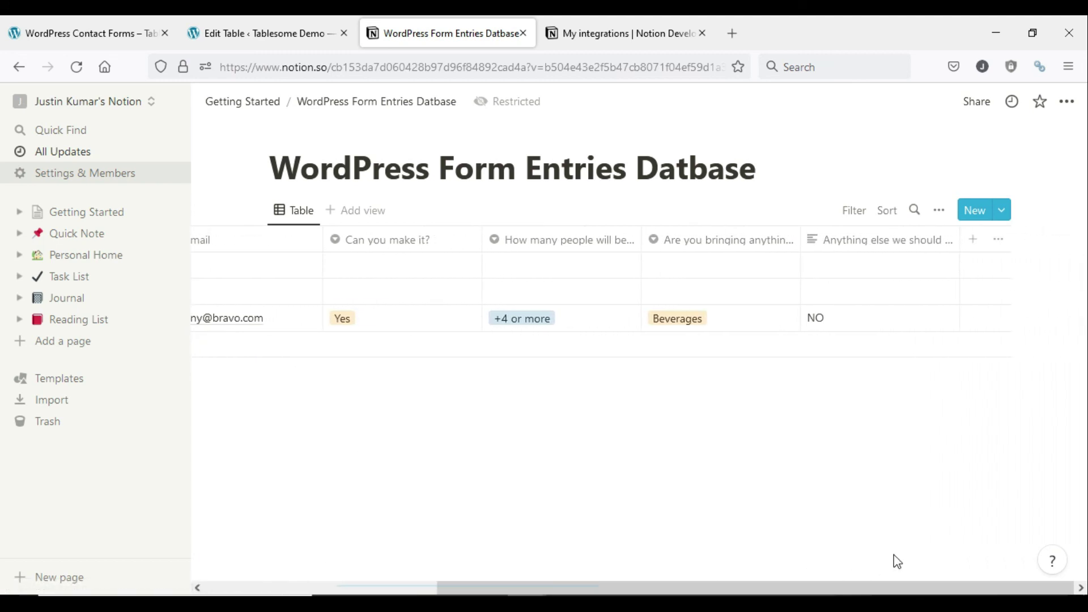
drag(840, 588, 552, 580)
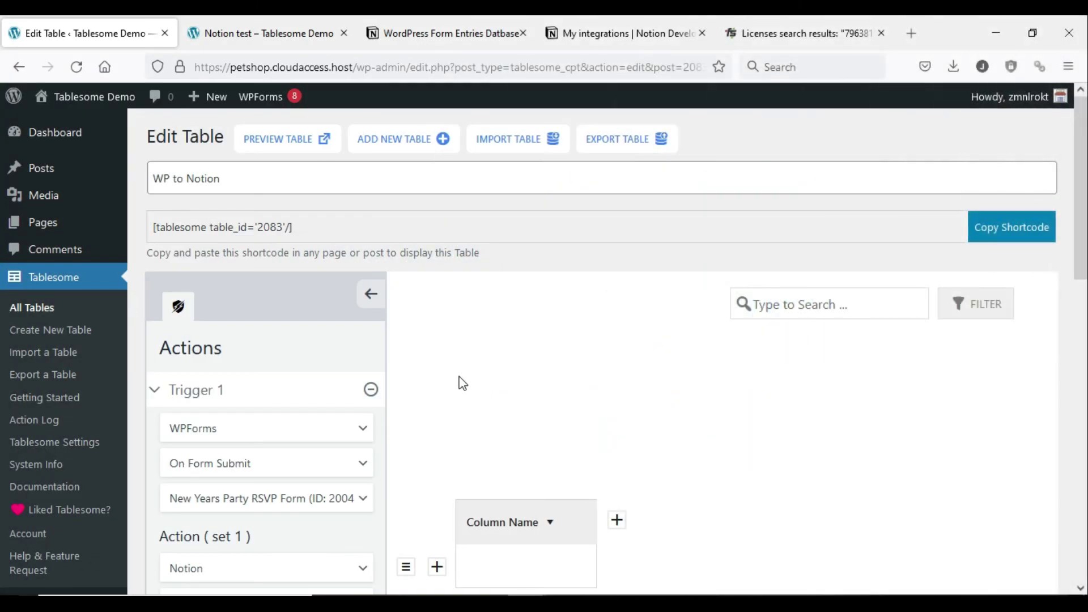
- Add a second action set using Tablesome's Add Row
scroll(462, 384, down, 5)
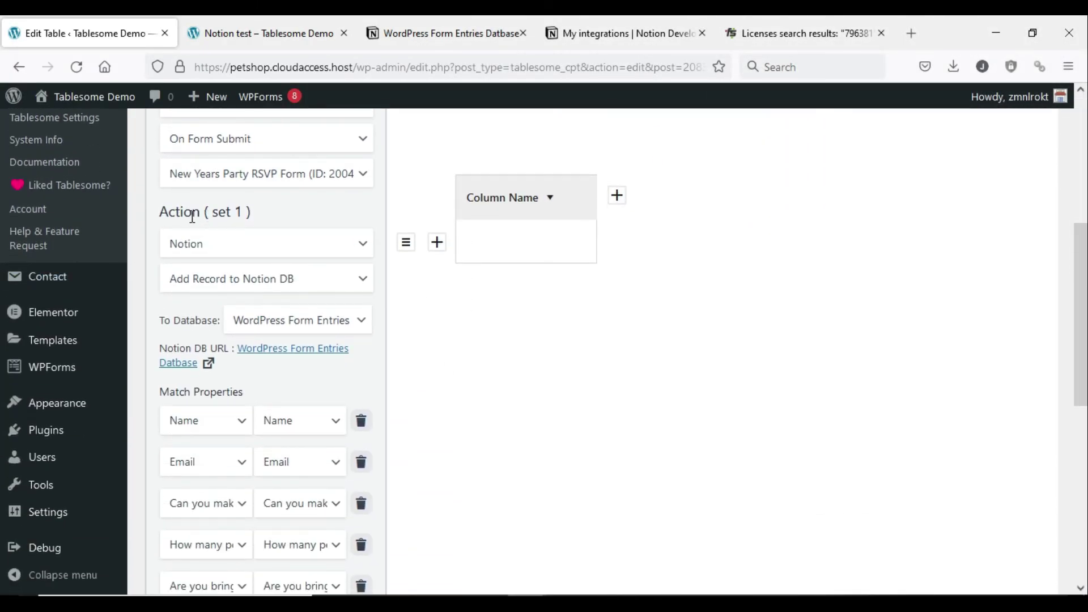
scroll(190, 217, down, 5)
click(267, 380)
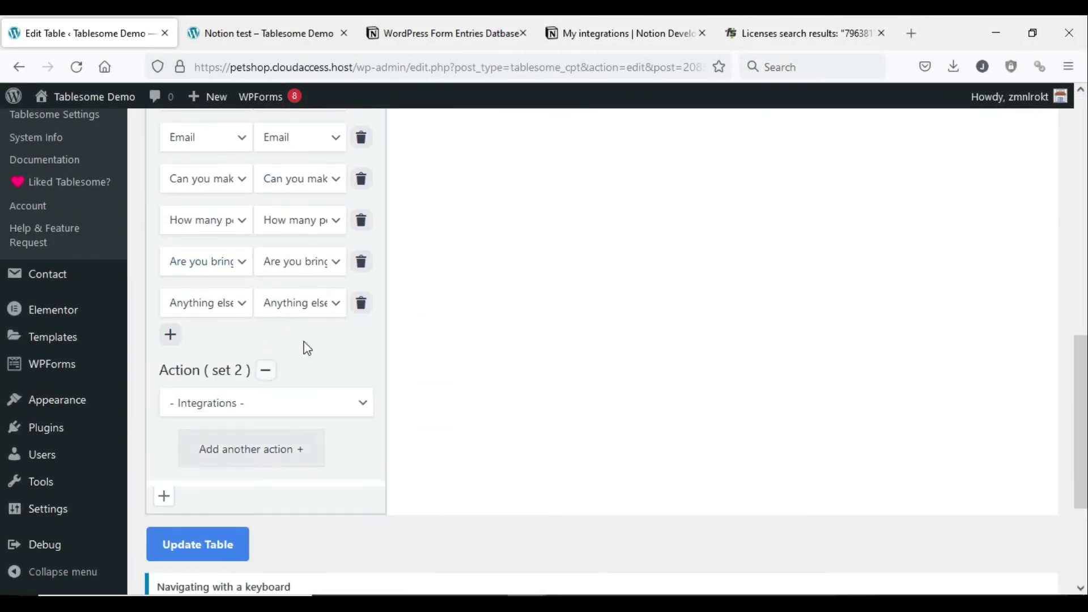
click(327, 409)
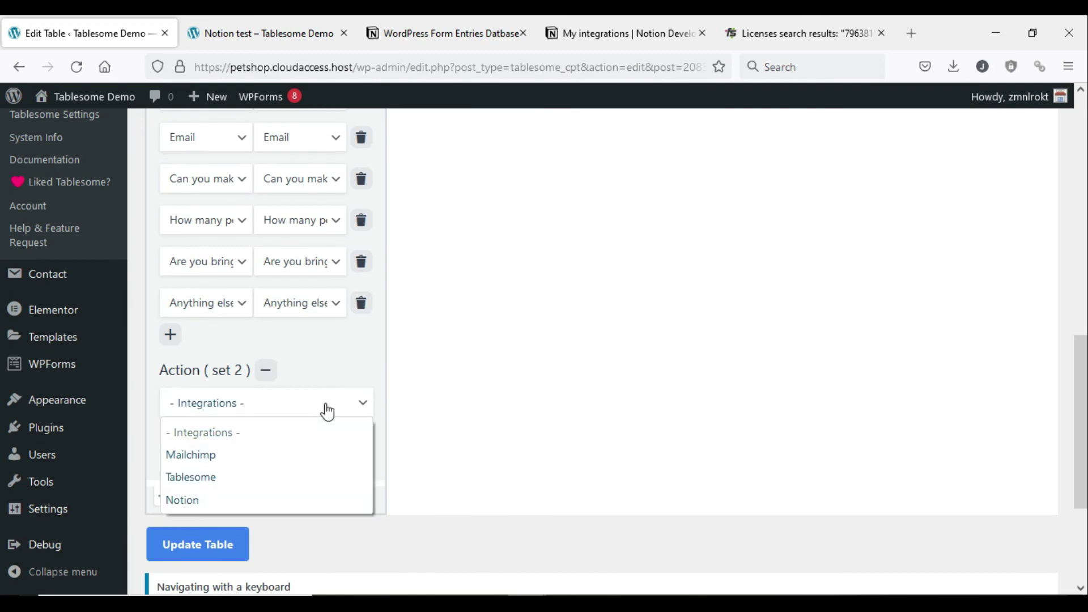
click(315, 482)
click(330, 447)
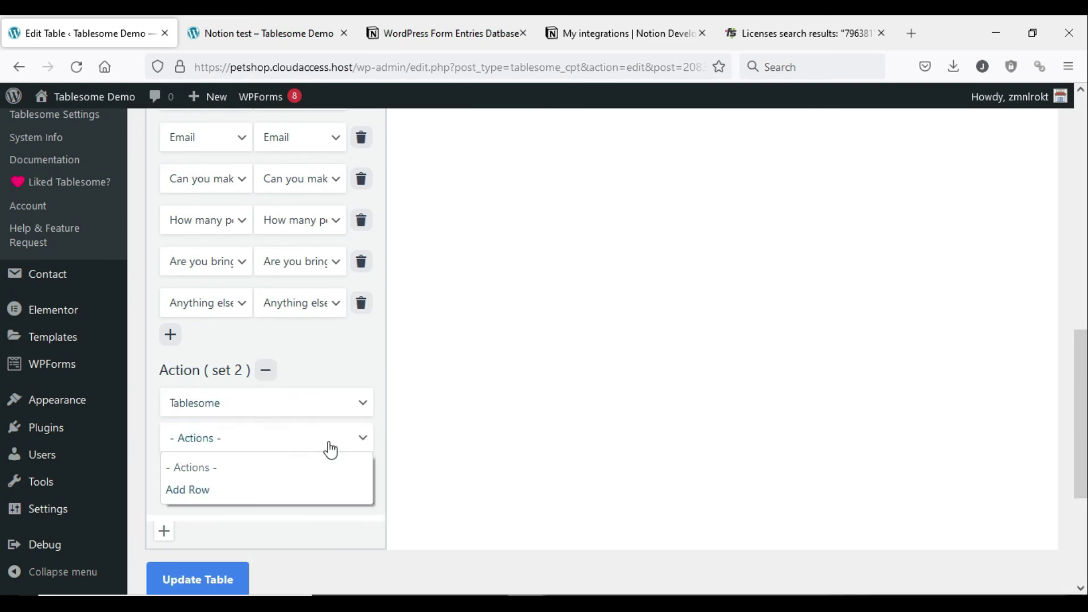
click(308, 491)
- Add a third action set using Mailchimp's Add Contact
scroll(296, 462, down, 3)
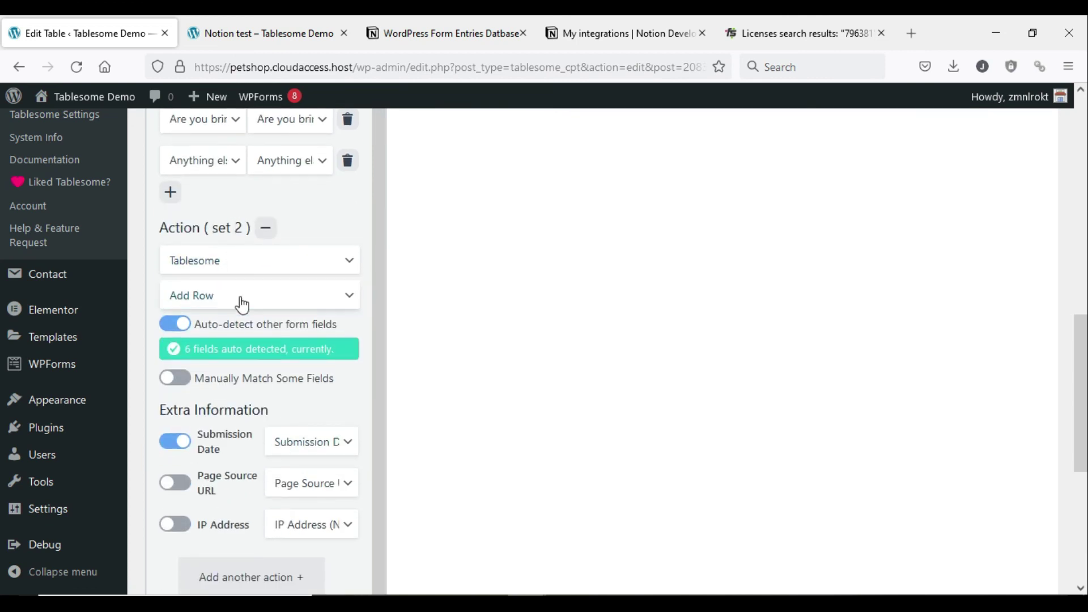
scroll(263, 351, down, 4)
click(265, 345)
scroll(278, 329, down, 2)
click(304, 287)
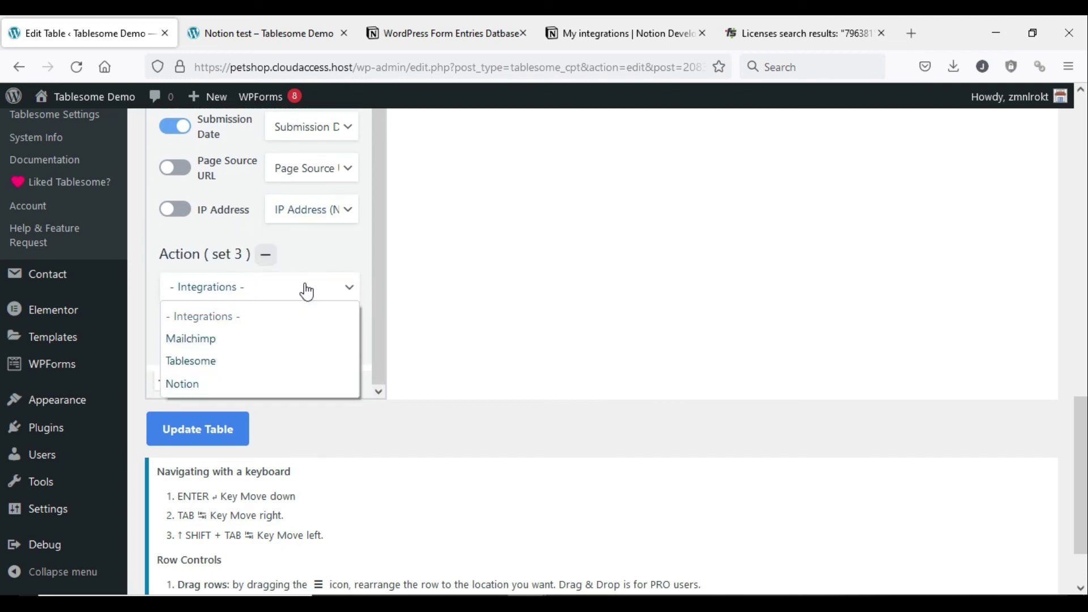
click(276, 340)
scroll(272, 322, down, 2)
click(267, 295)
click(255, 341)
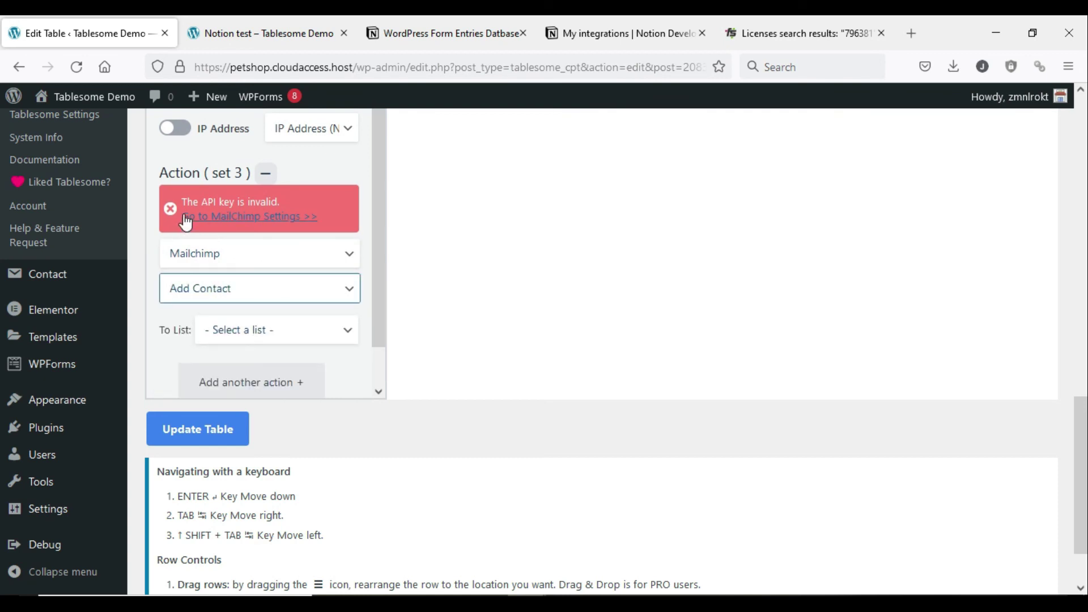
click(225, 308)
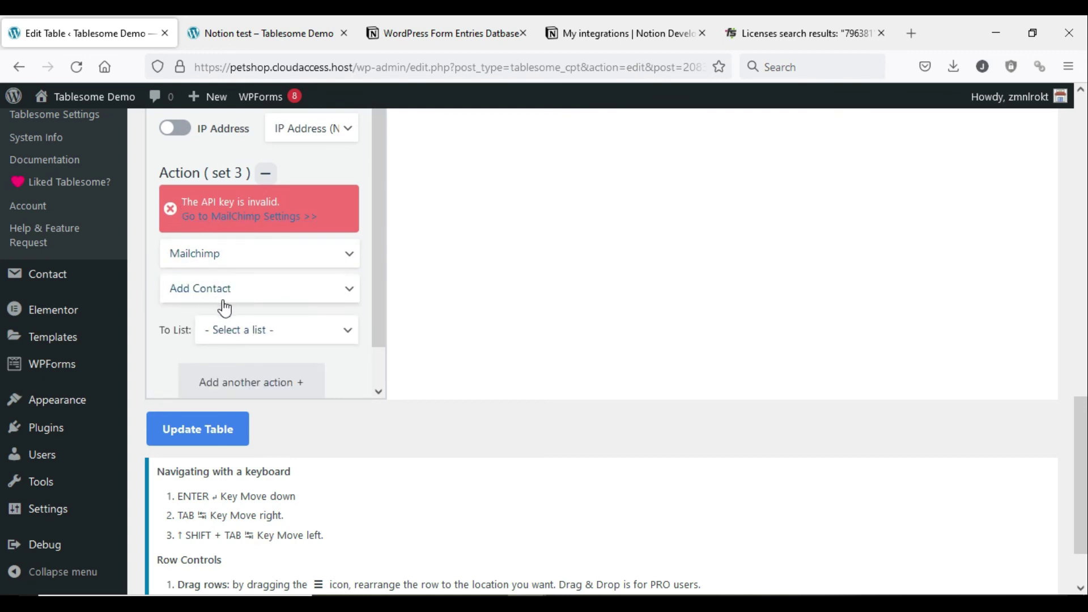
scroll(226, 307, down, 1)
scroll(223, 301, up, 3)
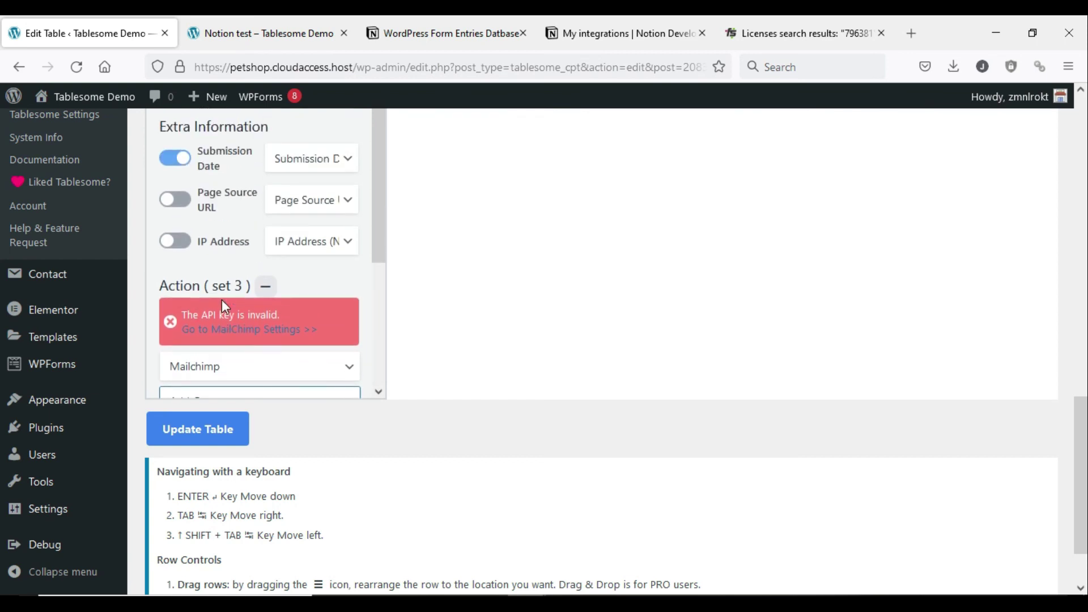
- Switch to the Notion test page and scroll through its submissions table
mouse_move(300, 105)
click(223, 23)
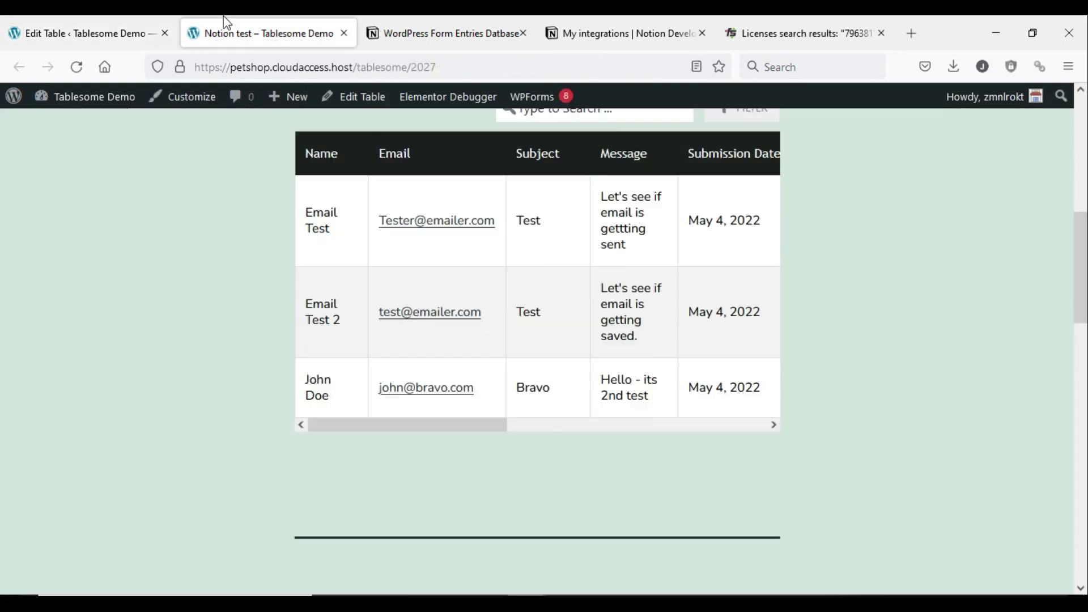
scroll(182, 342, up, 5)
scroll(183, 342, down, 5)
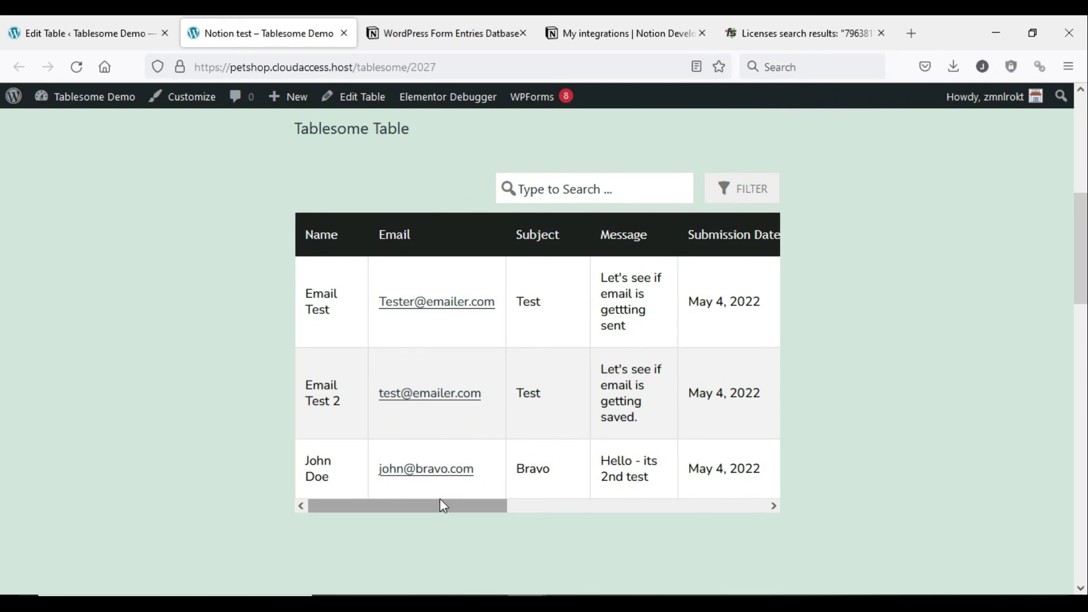
drag(444, 505, 780, 533)
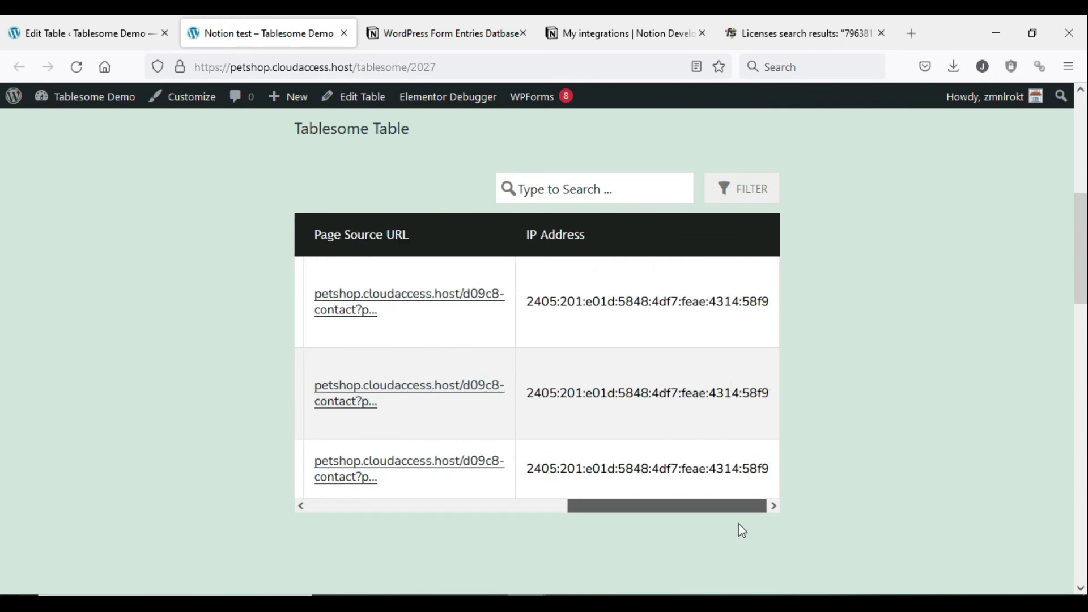
click(369, 504)
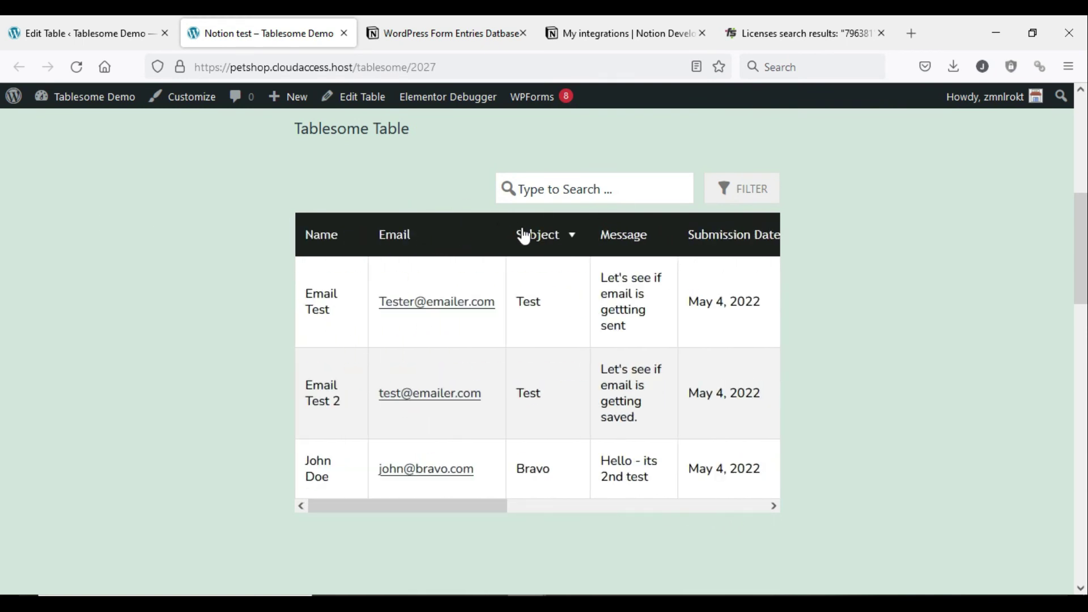
- Add a filter condition to the table, then dismiss the filter options without applying any
click(749, 201)
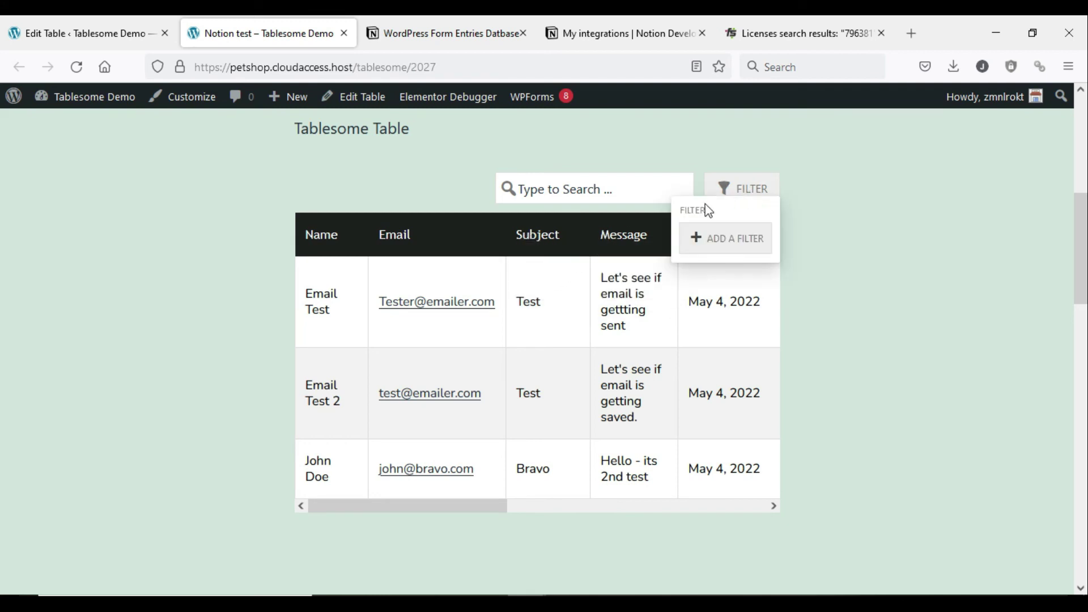
click(730, 237)
click(495, 250)
click(468, 250)
click(581, 152)
double_click(595, 129)
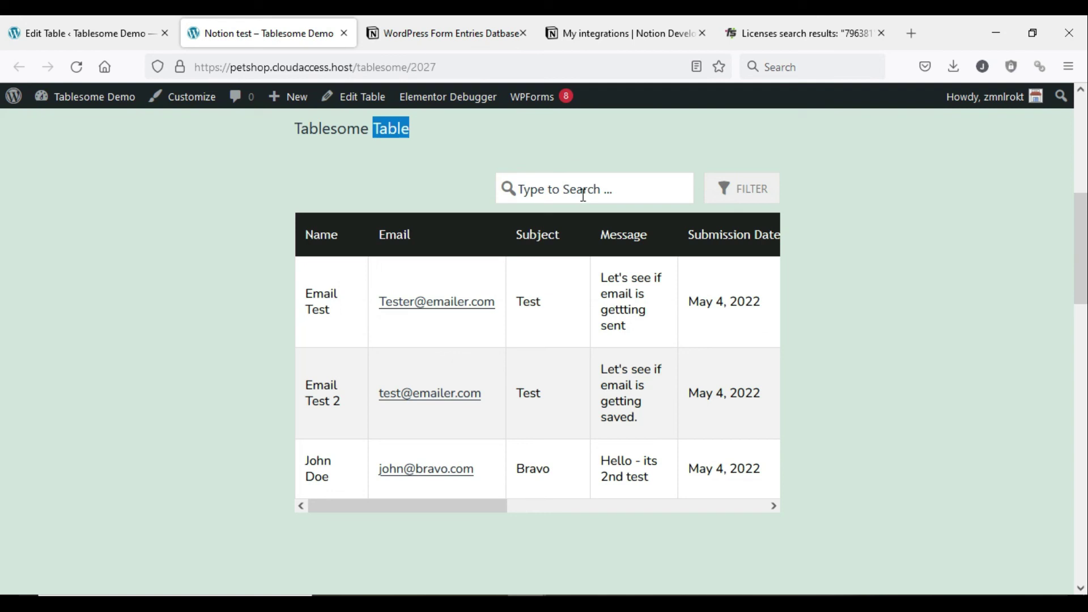
- Search the table for a partial guest name, then clear the search so all three entries return
click(583, 190)
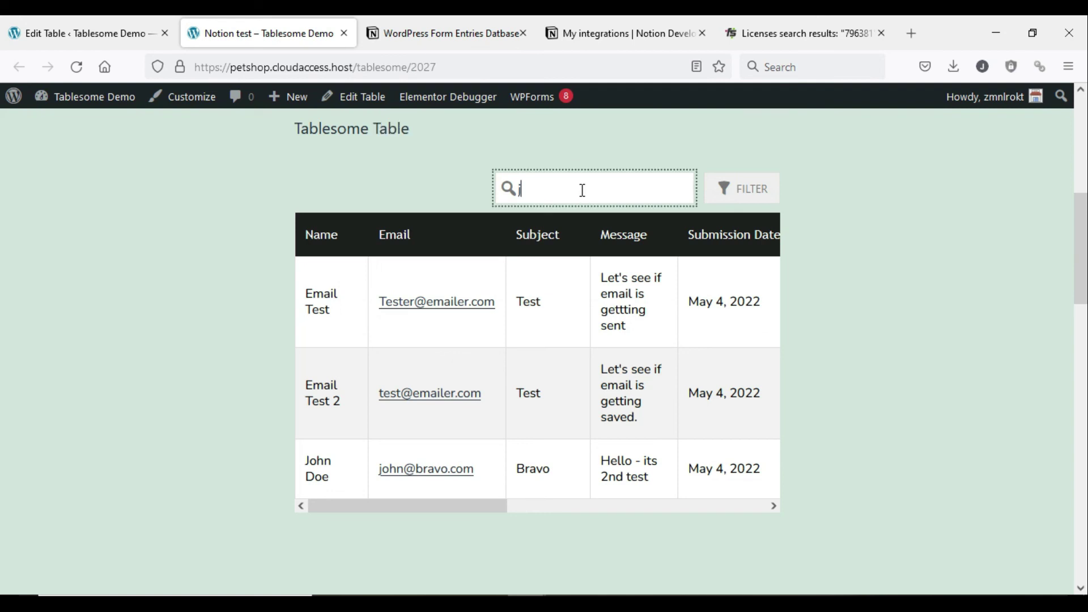
text(john)
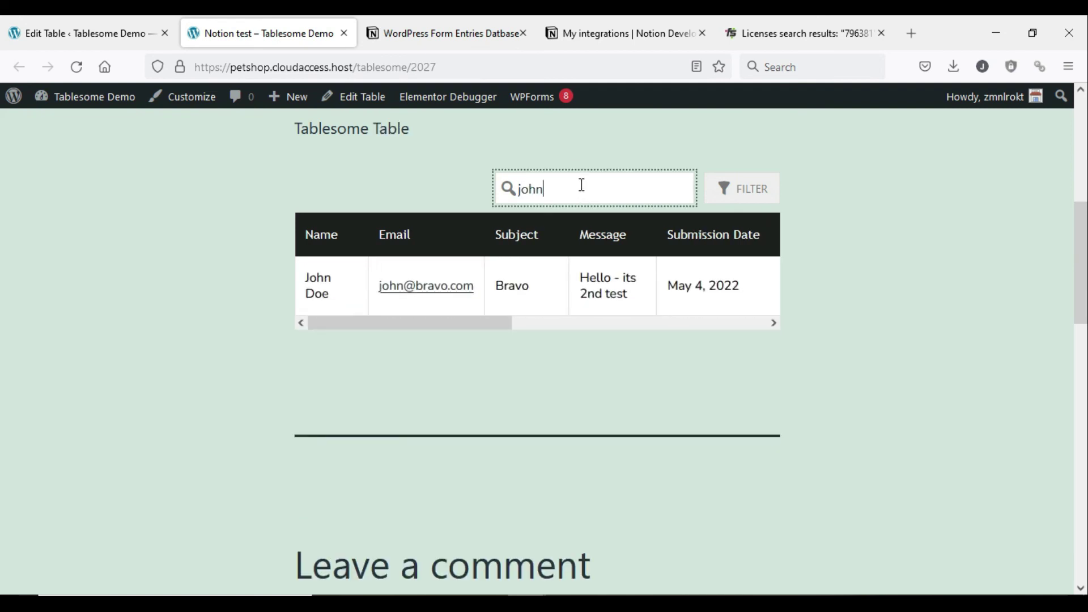
key(BackSpace)
scroll(225, 226, up, 1)
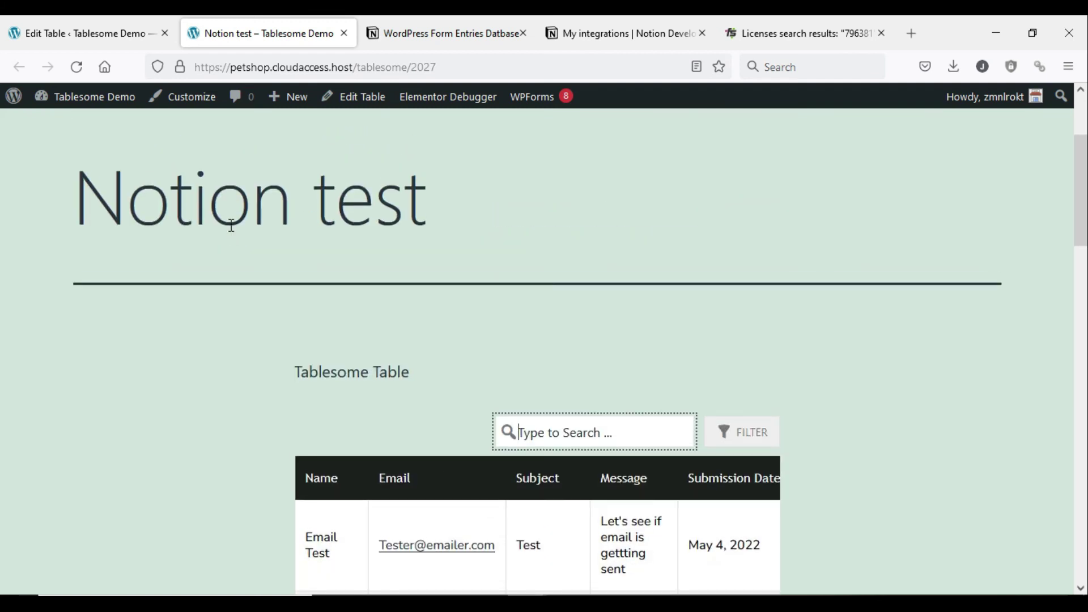